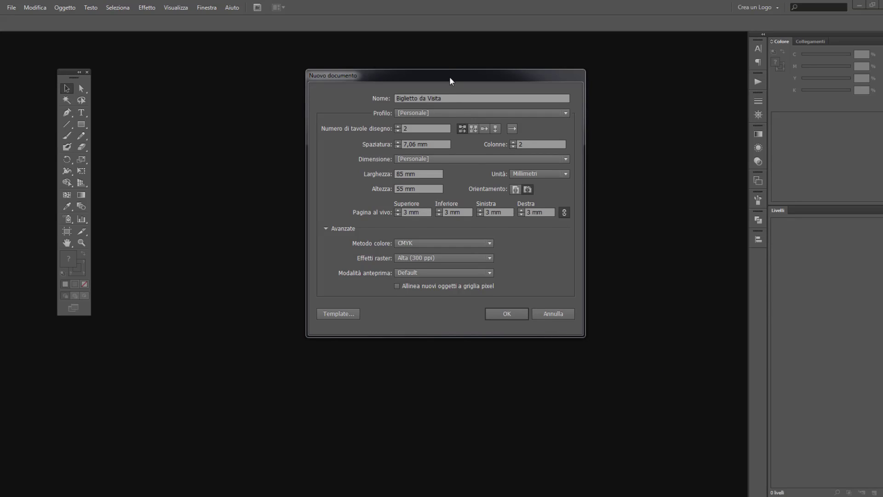
Set up Biglietto da Visita with two 85 × 55 mm artboards, 3 mm bleed, CMYK, profile [Personale].
{"action": "left_click_drag", "start_coordinate": [450, 79], "coordinate": [451, 88]}
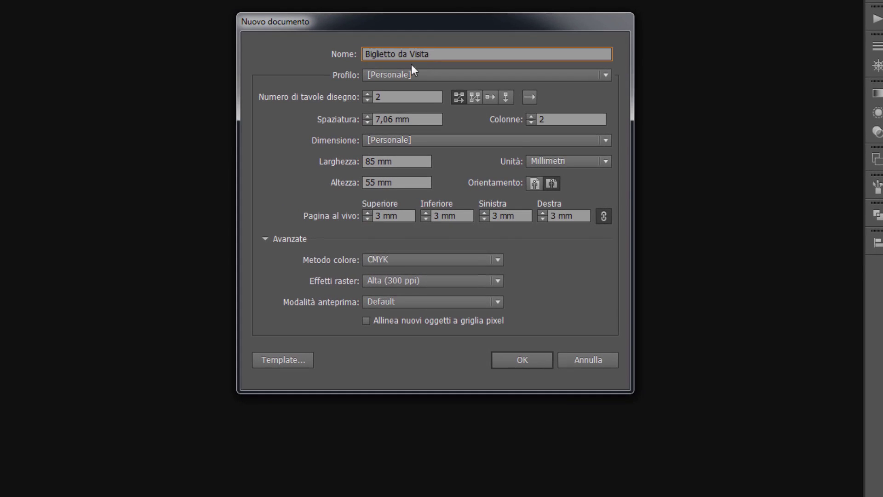
{"action": "left_click", "coordinate": [409, 74]}
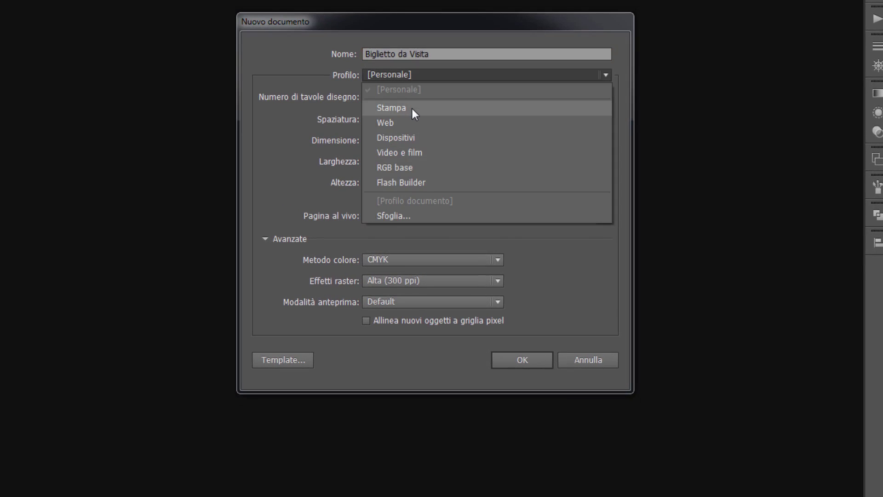
{"action": "left_click", "coordinate": [424, 65]}
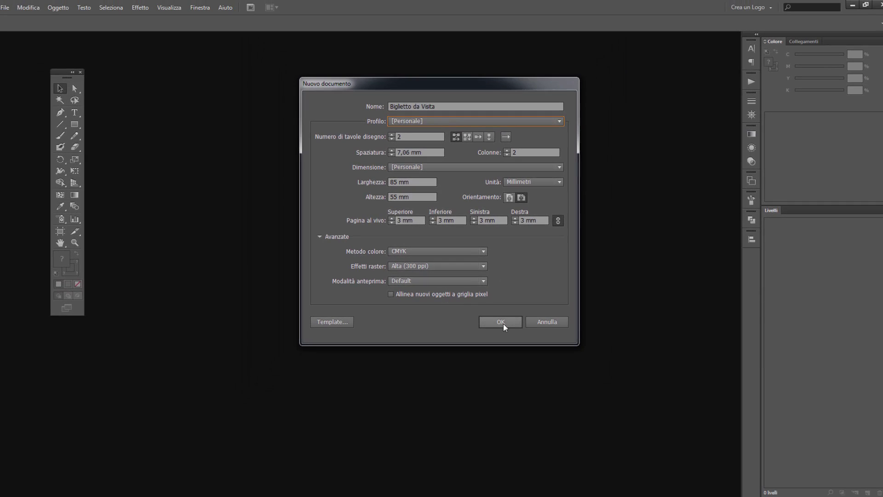
Create the document and move artboard 2 below artboard 1 so bleeds don't overlap.
{"action": "left_click", "coordinate": [504, 322]}
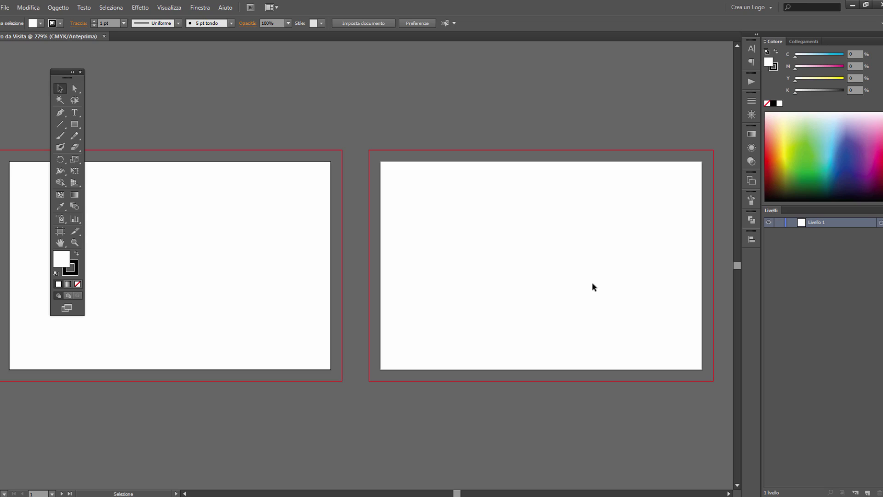
{"action": "scroll", "coordinate": [596, 274], "scroll_direction": "down", "scroll_amount": 1}
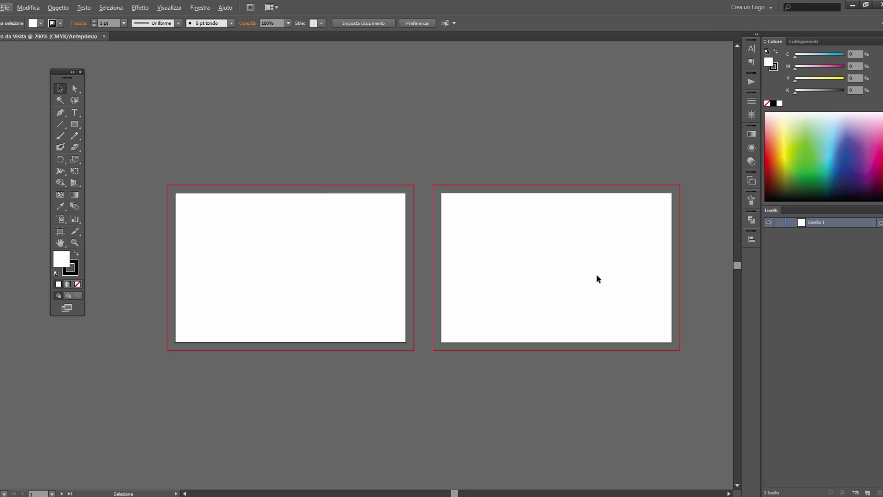
{"action": "left_click", "coordinate": [66, 231]}
{"action": "mouse_move", "coordinate": [517, 239]}
{"action": "left_mouse_down"}
{"action": "mouse_move", "coordinate": [235, 447]}
{"action": "mouse_move", "coordinate": [251, 403]}
{"action": "left_mouse_up"}
{"action": "scroll", "coordinate": [358, 364], "scroll_direction": "down", "scroll_amount": 3}
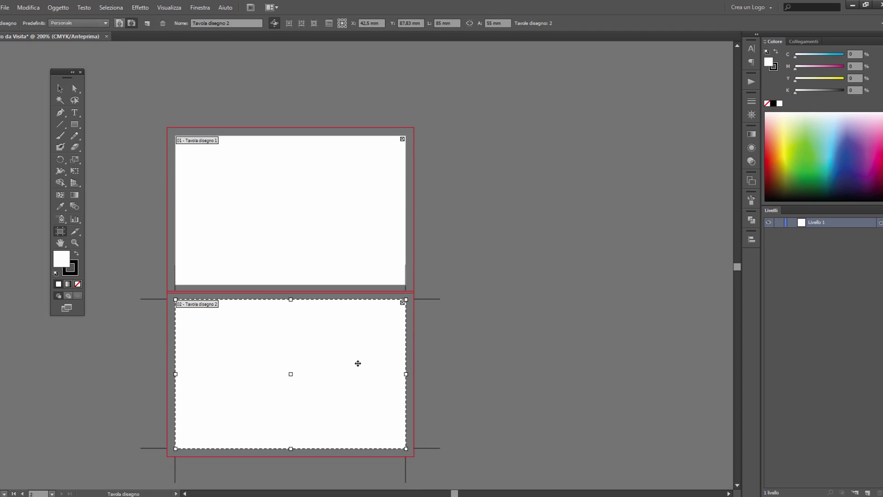
Center both cards in the view and turn on the rulers (Mostra righelli).
{"action": "left_click", "coordinate": [60, 243]}
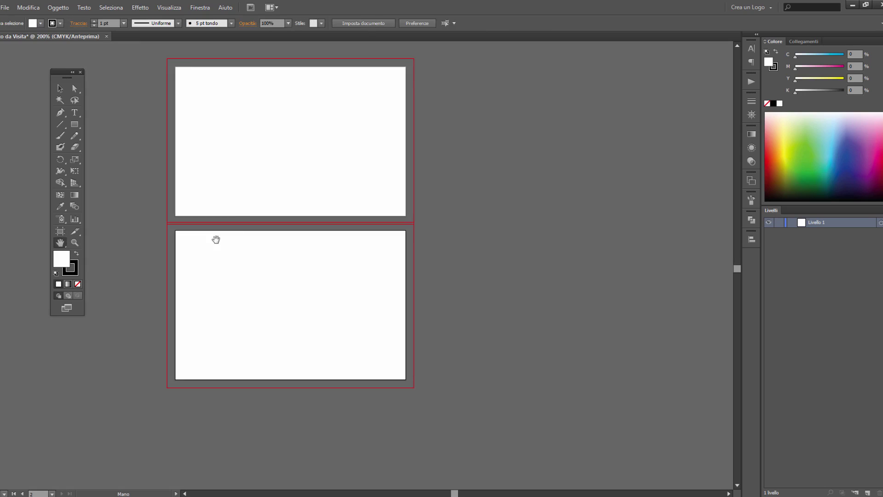
{"action": "left_click_drag", "start_coordinate": [216, 238], "coordinate": [410, 249]}
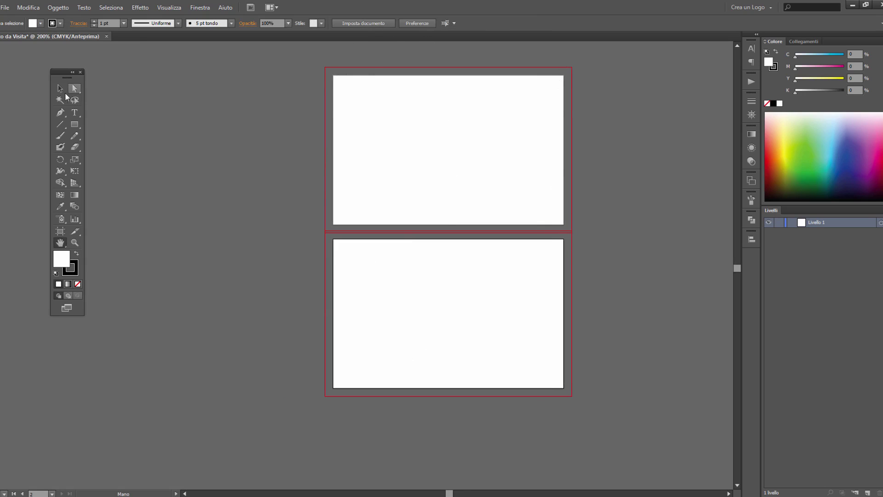
{"action": "right_click", "coordinate": [151, 85]}
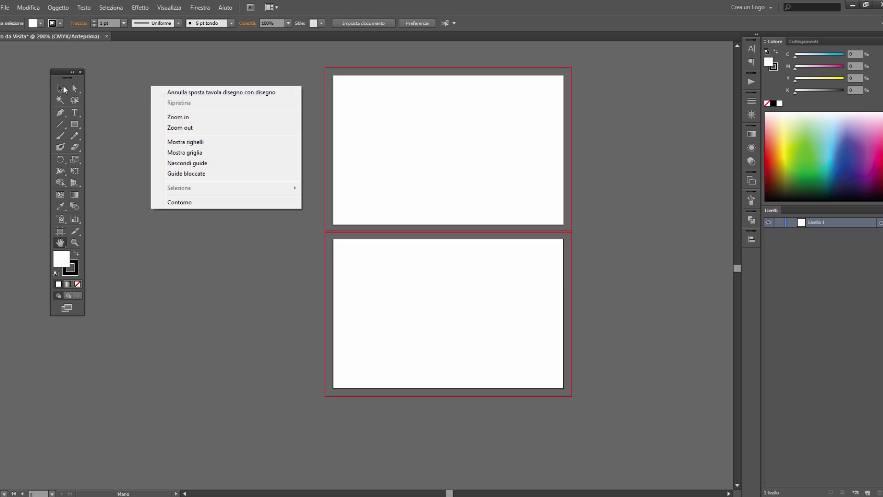
{"action": "left_click", "coordinate": [189, 143]}
Place a vertical guide 3 mm inside the top card's left edge.
{"action": "left_click_drag", "start_coordinate": [60, 76], "coordinate": [120, 80]}
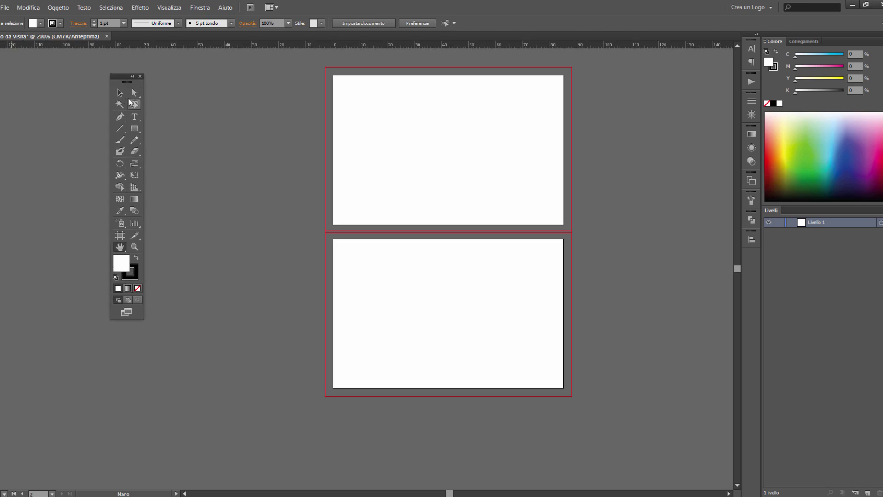
{"action": "left_click", "coordinate": [120, 92]}
{"action": "left_click_drag", "start_coordinate": [4, 95], "coordinate": [342, 97]}
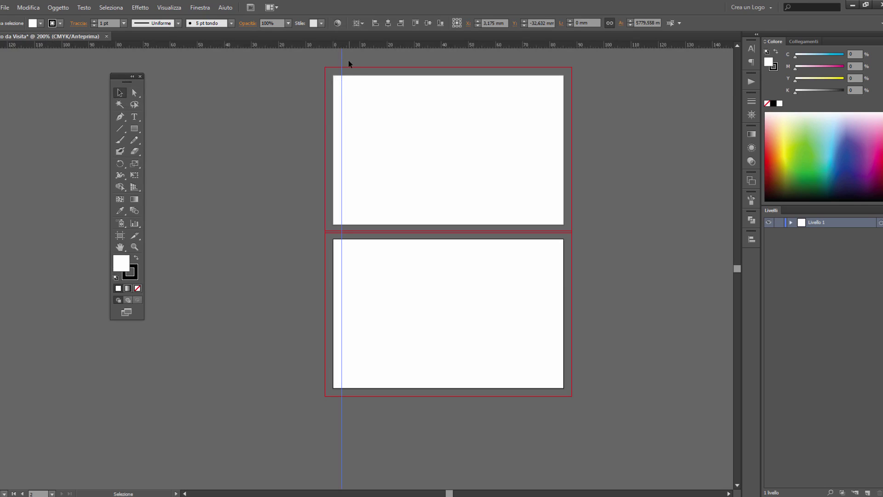
{"action": "scroll", "coordinate": [344, 75], "scroll_direction": "up", "scroll_amount": 1}
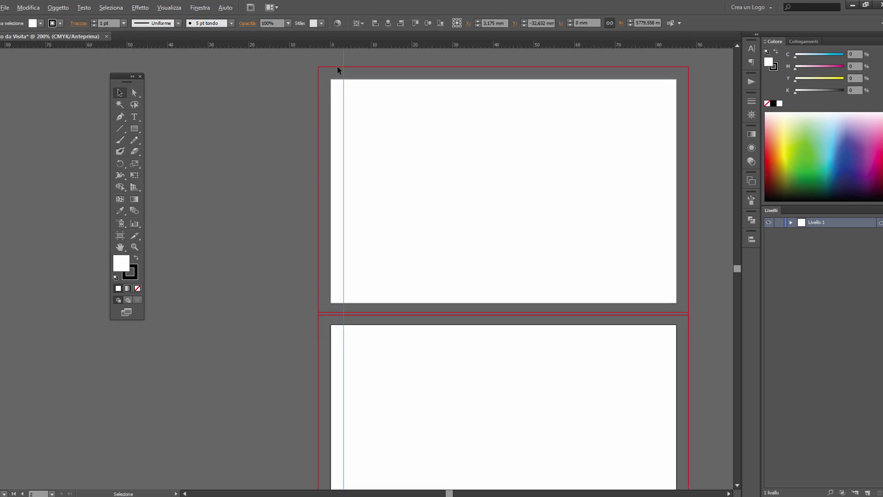
{"action": "scroll", "coordinate": [344, 75], "scroll_direction": "up", "scroll_amount": 2}
{"action": "scroll", "coordinate": [351, 99], "scroll_direction": "up", "scroll_amount": 4}
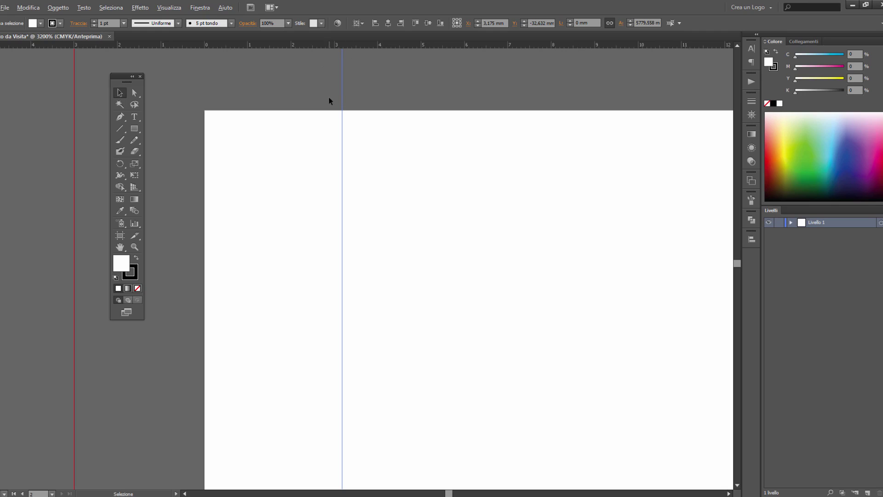
{"action": "left_click_drag", "start_coordinate": [341, 98], "coordinate": [335, 98]}
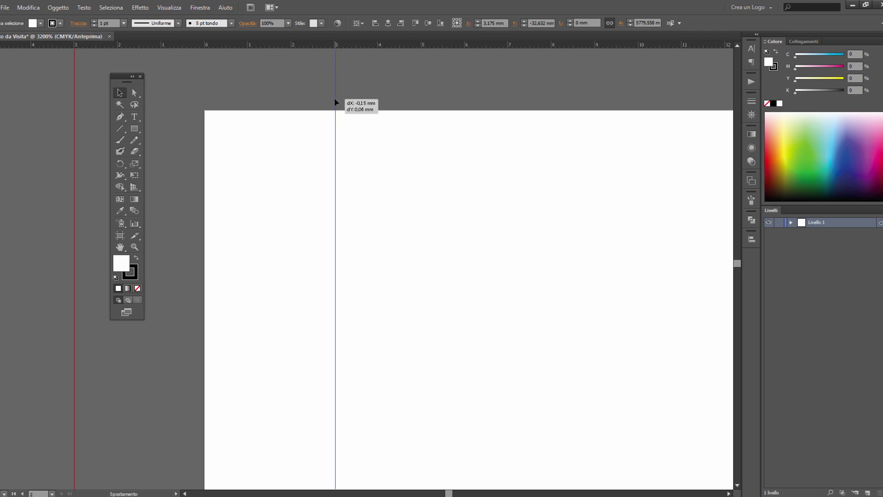
{"action": "left_click", "coordinate": [316, 77]}
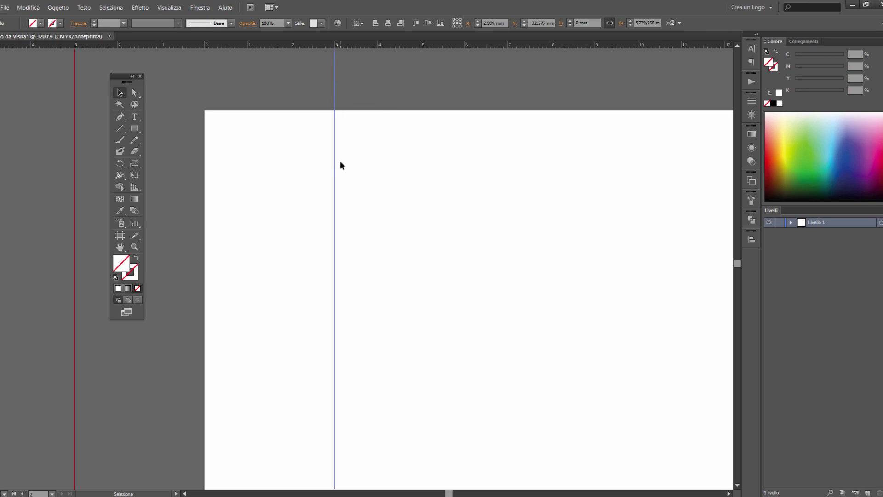
Place a horizontal guide 3 mm below the top card's top edge.
{"action": "left_click_drag", "start_coordinate": [373, 44], "coordinate": [375, 156]}
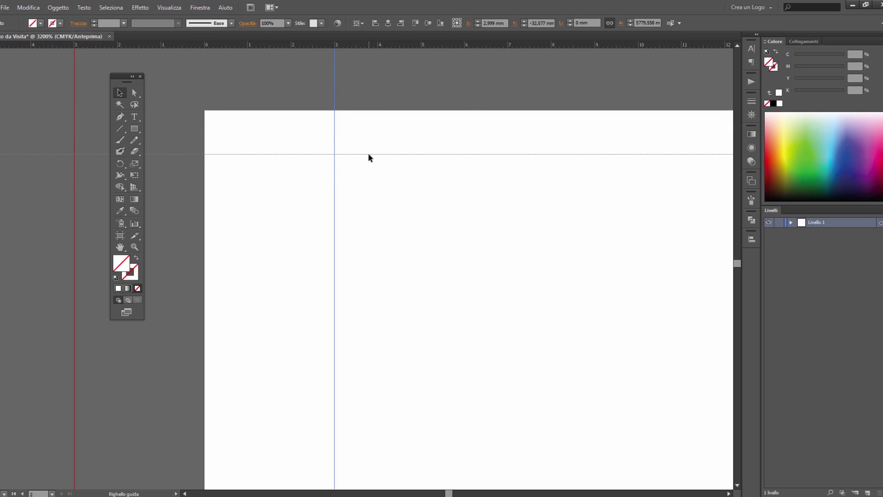
{"action": "scroll", "coordinate": [206, 138], "scroll_direction": "up", "scroll_amount": 2}
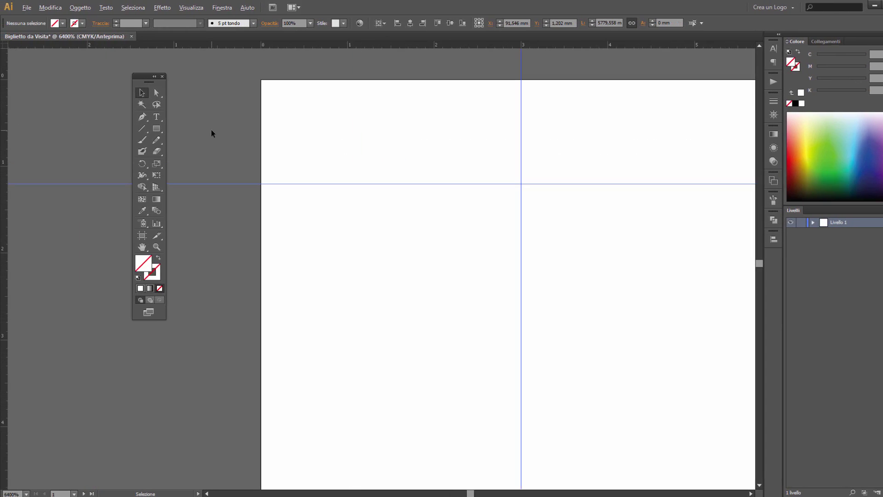
{"action": "mouse_move", "coordinate": [251, 185]}
{"action": "left_mouse_down"}
{"action": "mouse_move", "coordinate": [245, 118]}
{"action": "mouse_move", "coordinate": [243, 328]}
{"action": "left_mouse_up"}
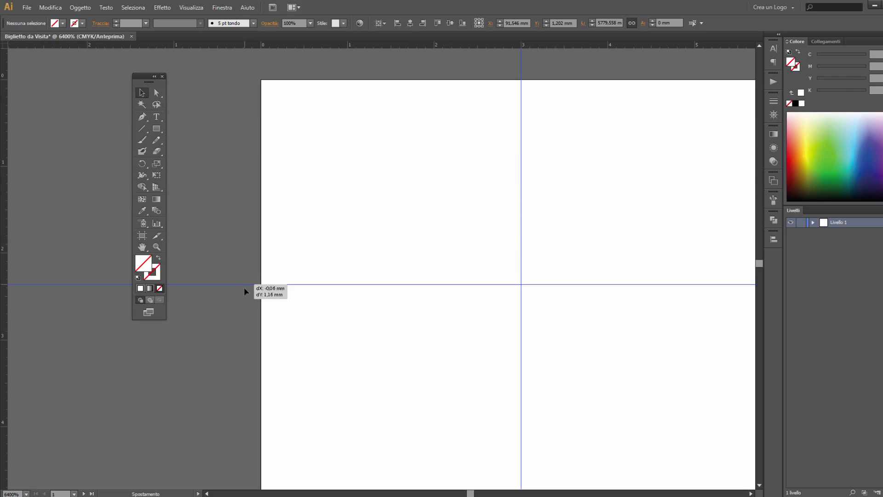
{"action": "left_click_drag", "start_coordinate": [243, 328], "coordinate": [241, 343]}
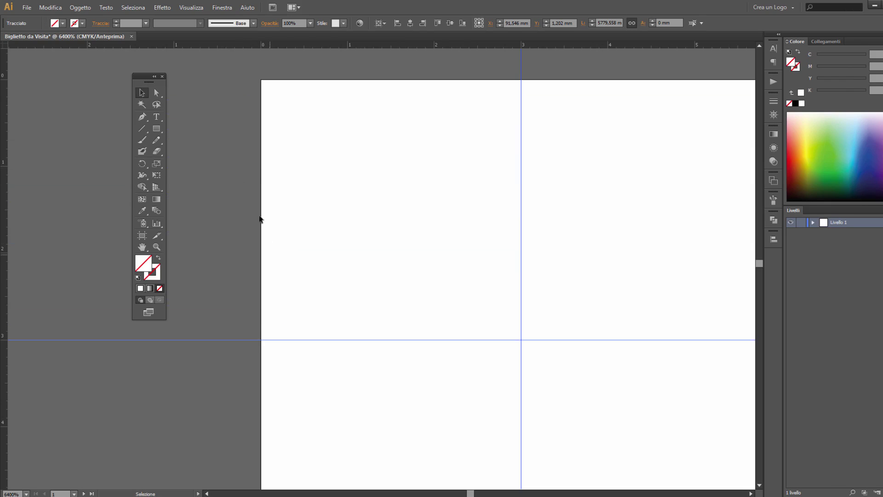
{"action": "scroll", "coordinate": [247, 196], "scroll_direction": "down", "scroll_amount": 4}
{"action": "scroll", "coordinate": [247, 196], "scroll_direction": "down", "scroll_amount": 2}
{"action": "scroll", "coordinate": [247, 196], "scroll_direction": "down", "scroll_amount": 2}
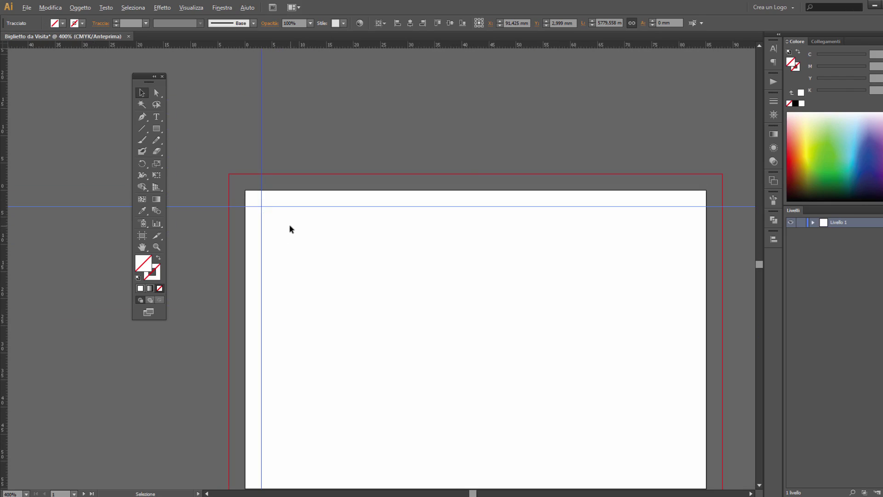
{"action": "scroll", "coordinate": [281, 221], "scroll_direction": "down", "scroll_amount": 2}
{"action": "scroll", "coordinate": [278, 219], "scroll_direction": "down", "scroll_amount": 1}
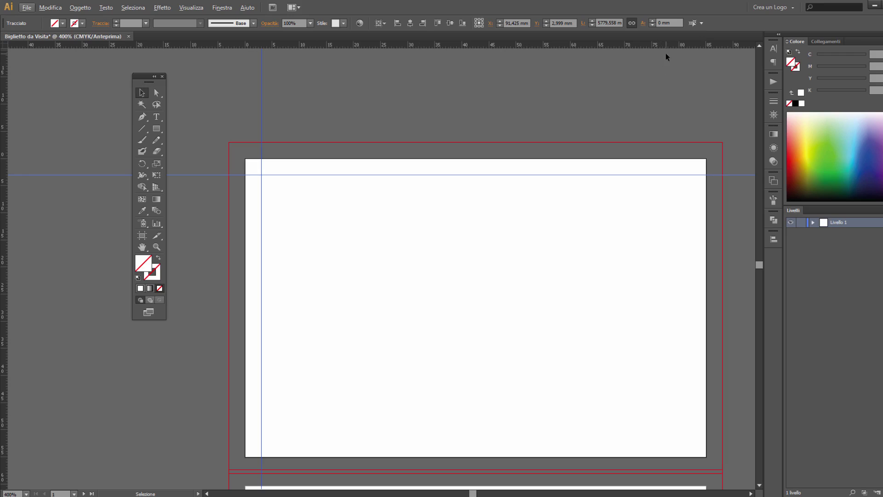
Place a vertical guide 3 mm inside the top card's right edge.
{"action": "scroll", "coordinate": [720, 132], "scroll_direction": "up", "scroll_amount": 3}
{"action": "scroll", "coordinate": [723, 134], "scroll_direction": "up", "scroll_amount": 1}
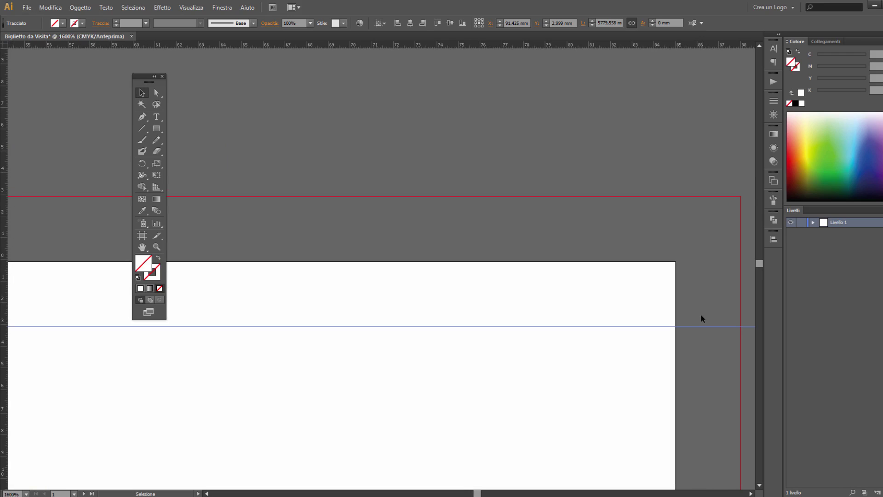
{"action": "scroll", "coordinate": [722, 339], "scroll_direction": "up", "scroll_amount": 2}
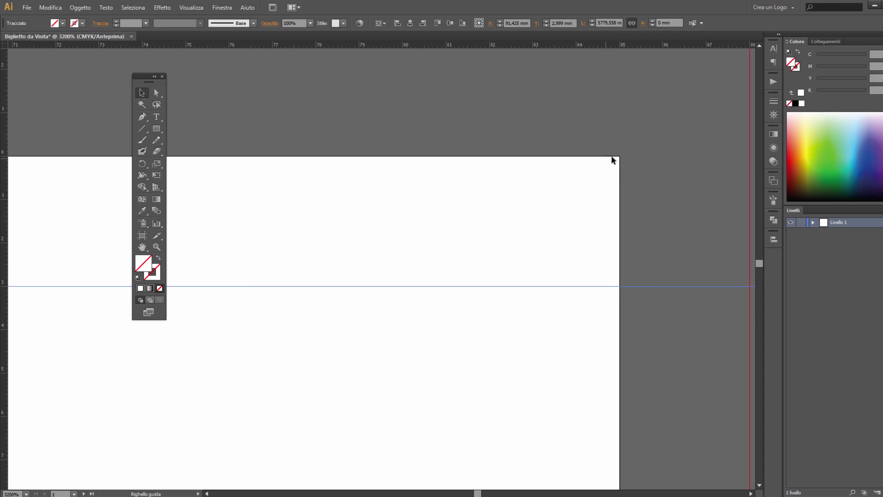
{"action": "left_click_drag", "start_coordinate": [620, 156], "coordinate": [490, 153]}
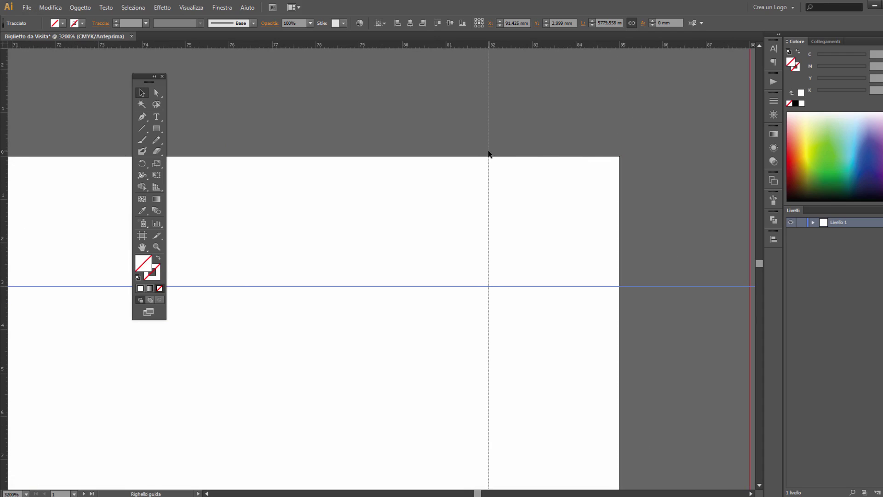
Place a horizontal guide 3 mm above the top card's bottom edge.
{"action": "scroll", "coordinate": [489, 154], "scroll_direction": "down", "scroll_amount": 4}
{"action": "scroll", "coordinate": [533, 162], "scroll_direction": "down", "scroll_amount": 4}
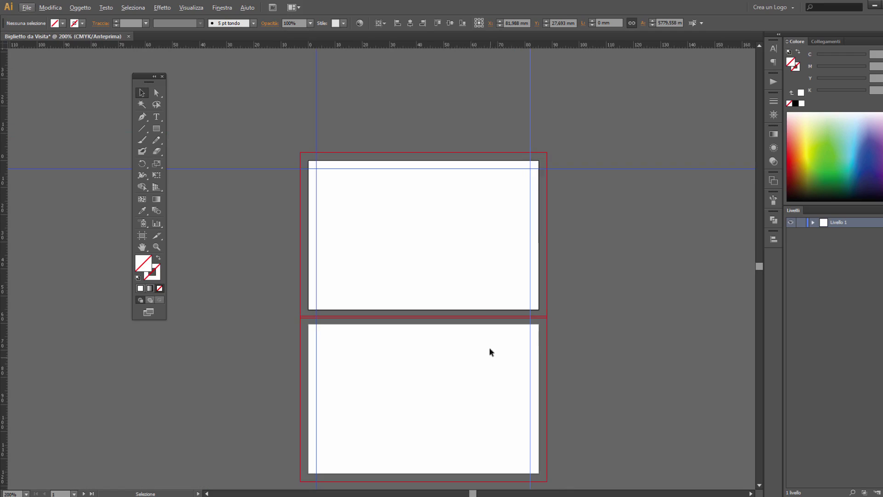
{"action": "scroll", "coordinate": [445, 318], "scroll_direction": "up", "scroll_amount": 1}
{"action": "scroll", "coordinate": [445, 317], "scroll_direction": "up", "scroll_amount": 3}
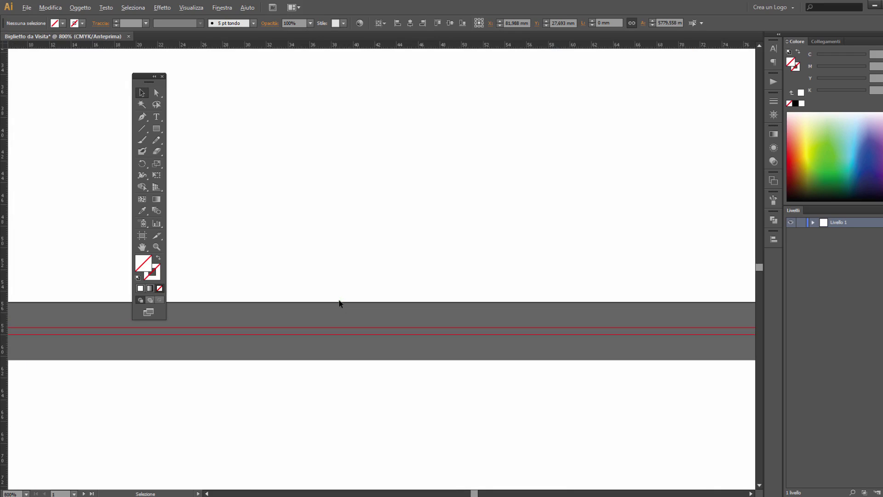
{"action": "scroll", "coordinate": [340, 304], "scroll_direction": "up", "scroll_amount": 1}
{"action": "mouse_move", "coordinate": [367, 48]}
{"action": "left_mouse_down"}
{"action": "mouse_move", "coordinate": [329, 311]}
{"action": "mouse_move", "coordinate": [328, 239]}
{"action": "left_mouse_up"}
Copy the top card's horizontal margin guides down onto the bottom card.
{"action": "key", "text": "ctrl+alt+0"}
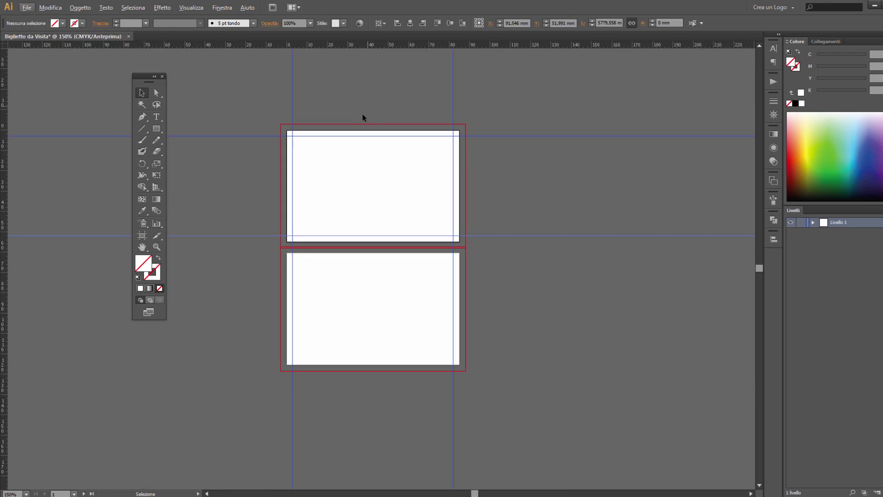
{"action": "left_click_drag", "start_coordinate": [349, 112], "coordinate": [402, 246]}
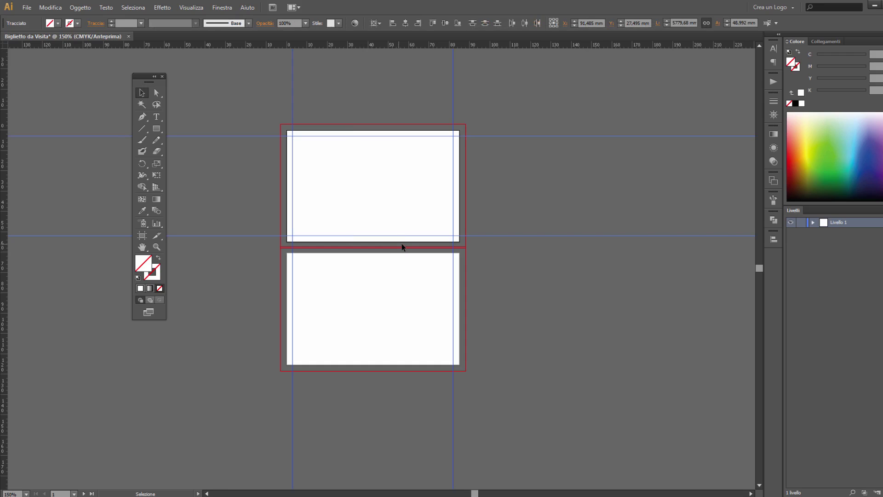
{"action": "left_click_drag", "start_coordinate": [392, 236], "coordinate": [391, 358]}
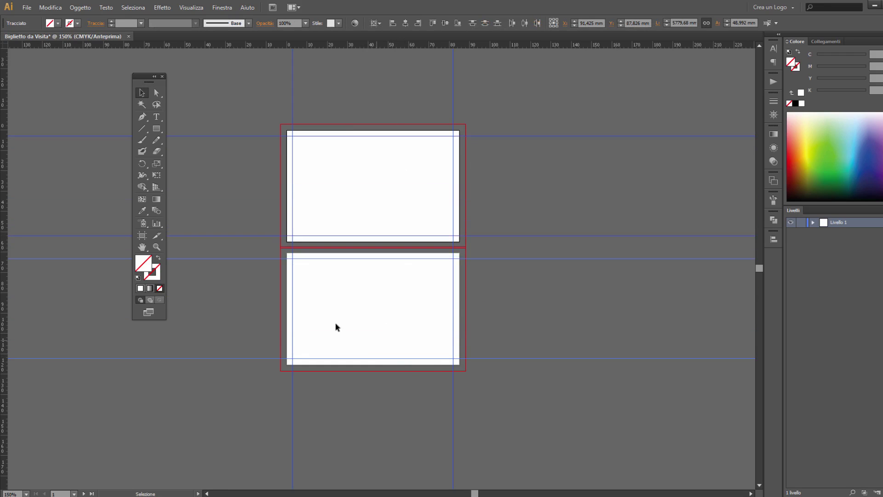
Zoom in to 3200% to check the guides, then back out to 300%.
{"action": "scroll", "coordinate": [292, 275], "scroll_direction": "up", "scroll_amount": 3}
{"action": "scroll", "coordinate": [289, 256], "scroll_direction": "up", "scroll_amount": 2}
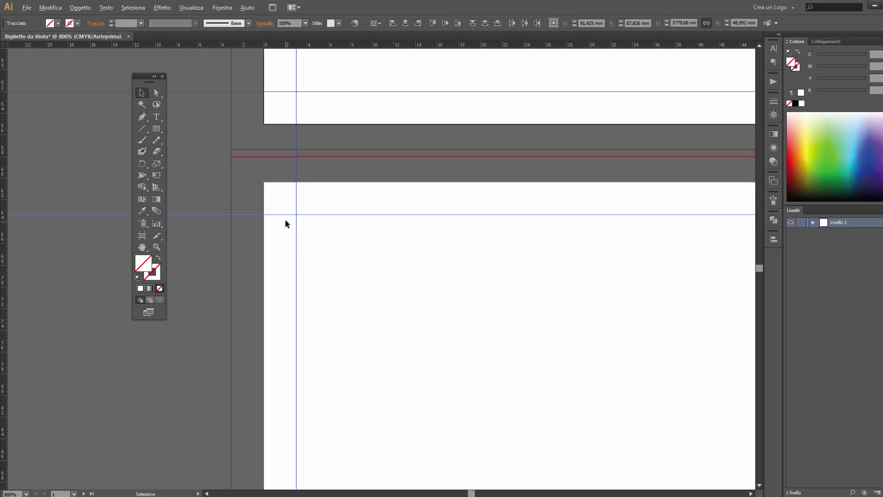
{"action": "scroll", "coordinate": [285, 220], "scroll_direction": "up", "scroll_amount": 1}
{"action": "scroll", "coordinate": [286, 214], "scroll_direction": "up", "scroll_amount": 2}
{"action": "scroll", "coordinate": [287, 215], "scroll_direction": "up", "scroll_amount": 1}
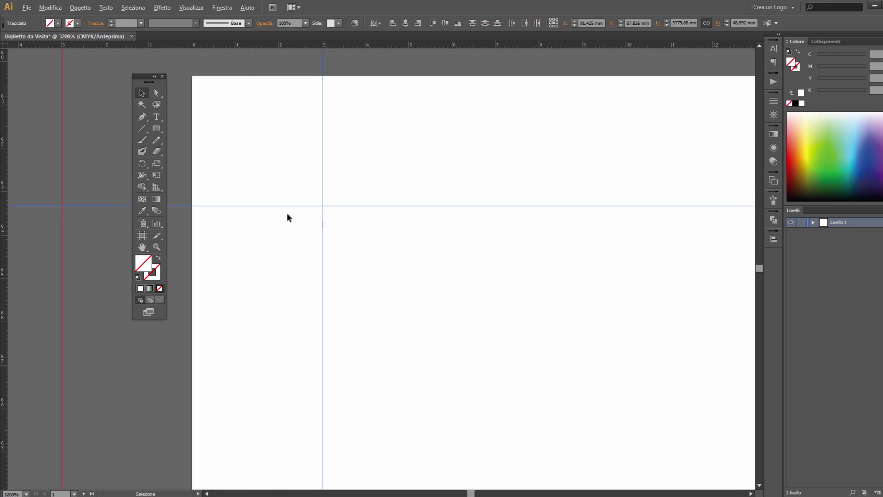
{"action": "key", "text": "alt"}
{"action": "scroll", "coordinate": [258, 196], "scroll_direction": "down", "scroll_amount": 3}
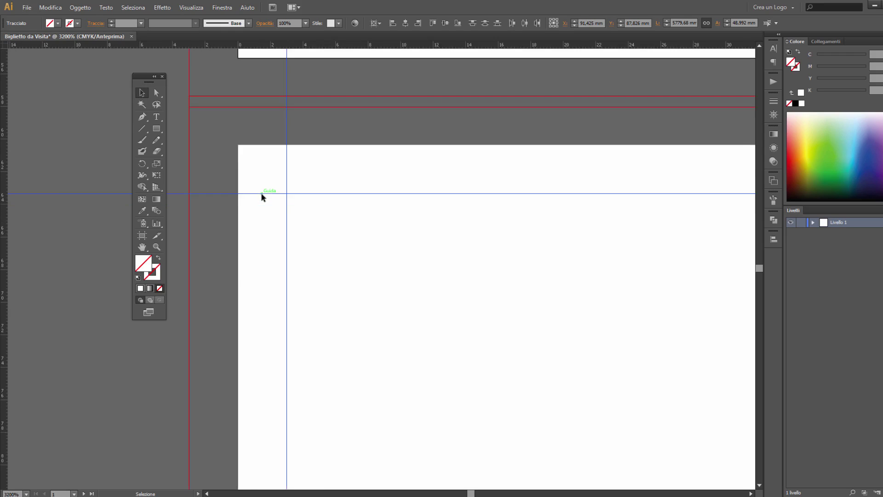
{"action": "scroll", "coordinate": [261, 192], "scroll_direction": "down", "scroll_amount": 4}
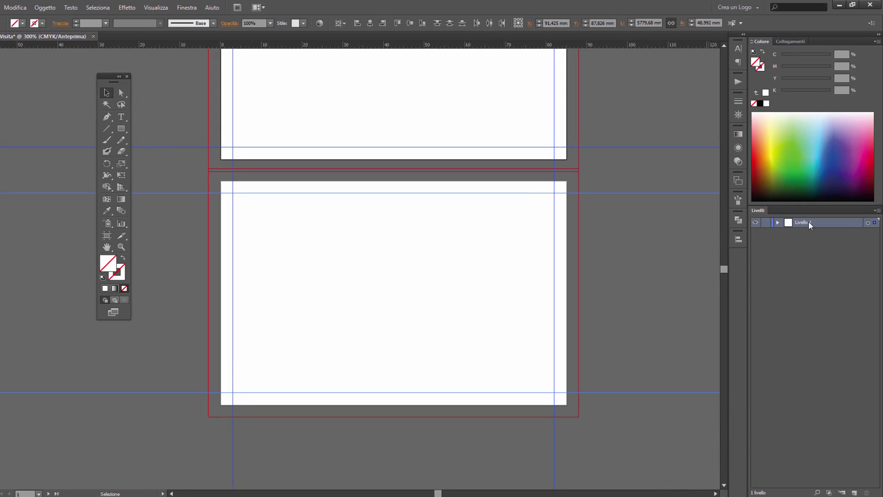
Rename Livello 1 to GUIDE and add a new layer above it.
{"action": "double_click", "coordinate": [799, 223]}
{"action": "type", "text": "GUIDE"}
{"action": "left_click", "coordinate": [855, 493]}
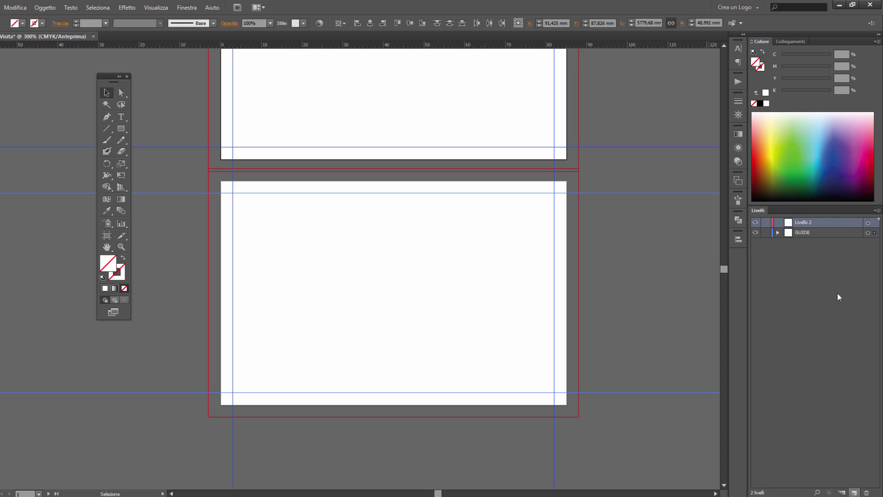
{"action": "scroll", "coordinate": [570, 291], "scroll_direction": "up", "scroll_amount": 2}
{"action": "scroll", "coordinate": [564, 296], "scroll_direction": "up", "scroll_amount": 2}
{"action": "scroll", "coordinate": [566, 302], "scroll_direction": "up", "scroll_amount": 2}
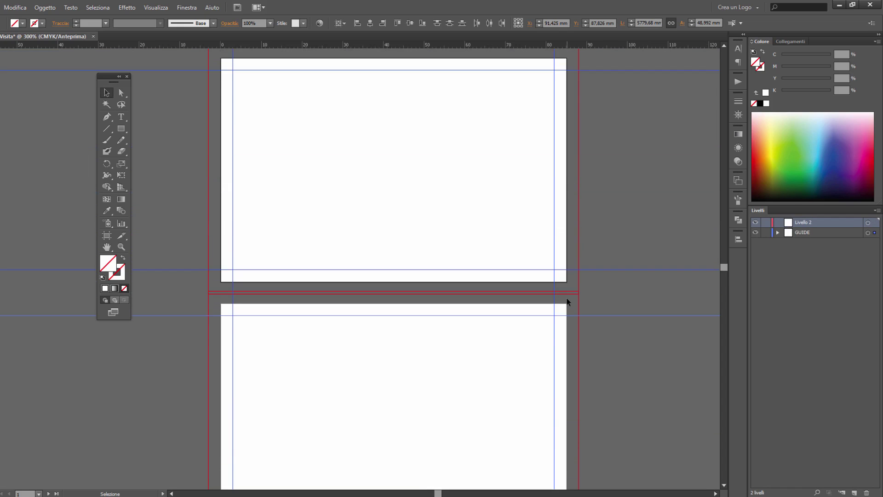
{"action": "scroll", "coordinate": [568, 302], "scroll_direction": "up", "scroll_amount": 1}
Rename the new layer fronte.
{"action": "double_click", "coordinate": [795, 223]}
{"action": "type", "text": "front"}
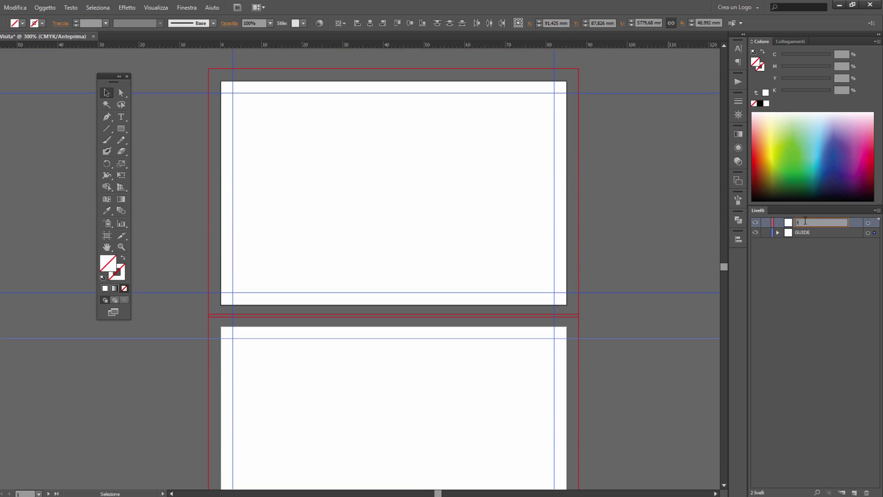
{"action": "type", "text": "e"}
{"action": "key", "text": "Return"}
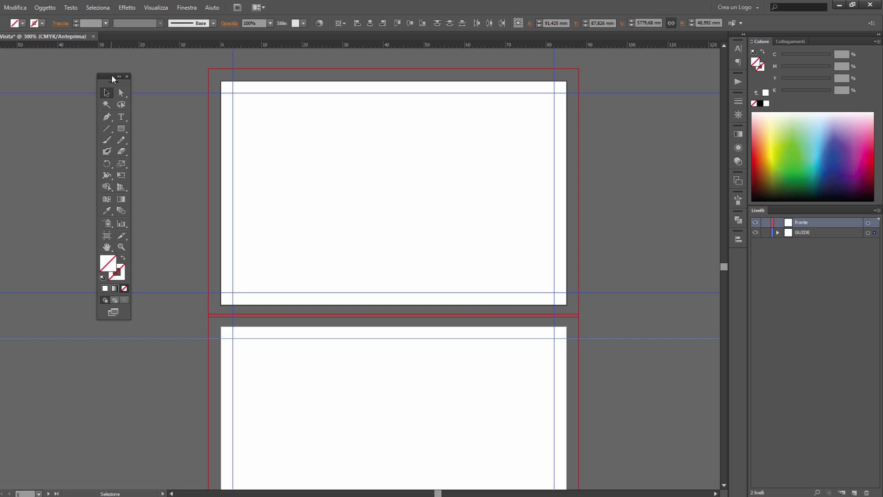
{"action": "left_click_drag", "start_coordinate": [113, 79], "coordinate": [81, 71]}
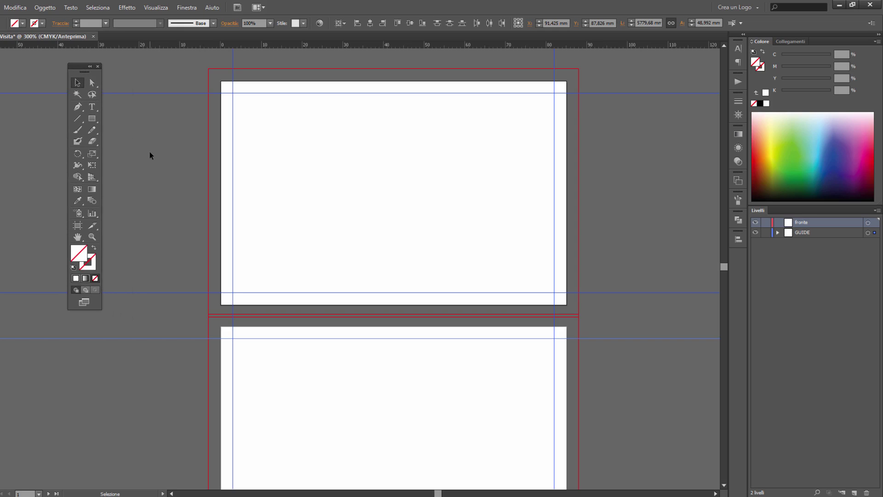
Draw a small rectangle on the pasteboard left of the front card and keep it selected.
{"action": "left_click", "coordinate": [92, 118]}
{"action": "left_click_drag", "start_coordinate": [151, 133], "coordinate": [199, 164]}
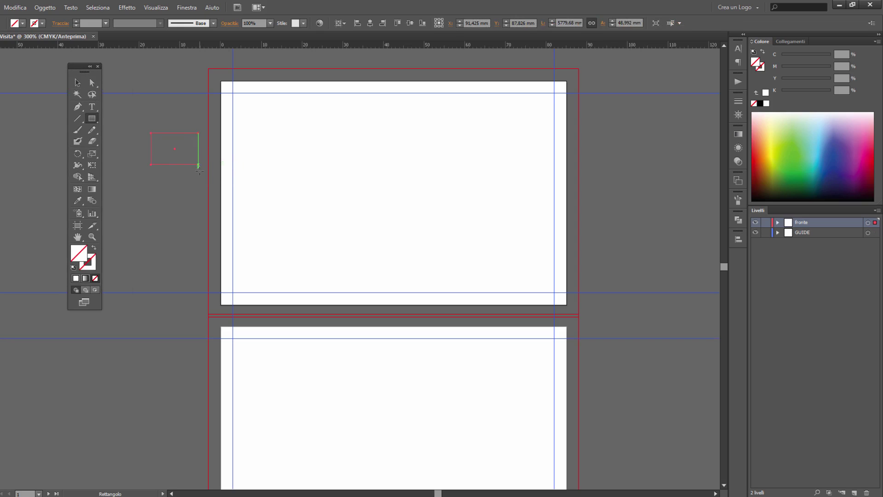
{"action": "left_click", "coordinate": [77, 82]}
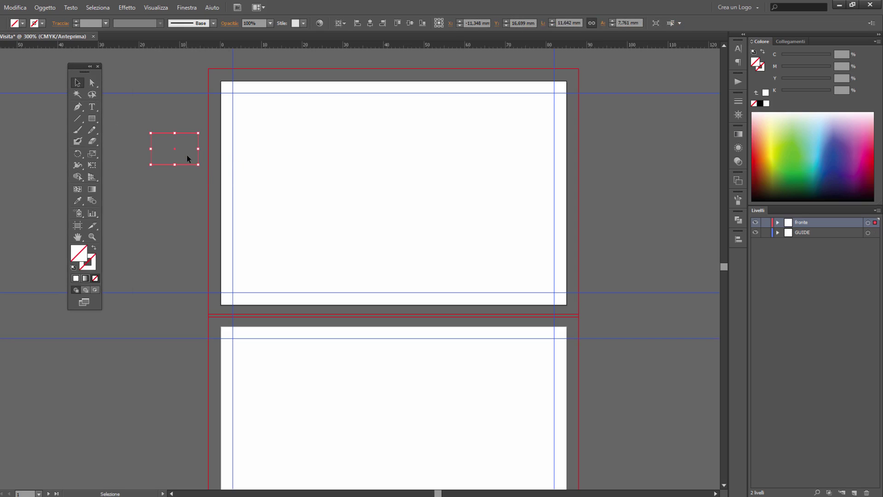
{"action": "left_click", "coordinate": [183, 143]}
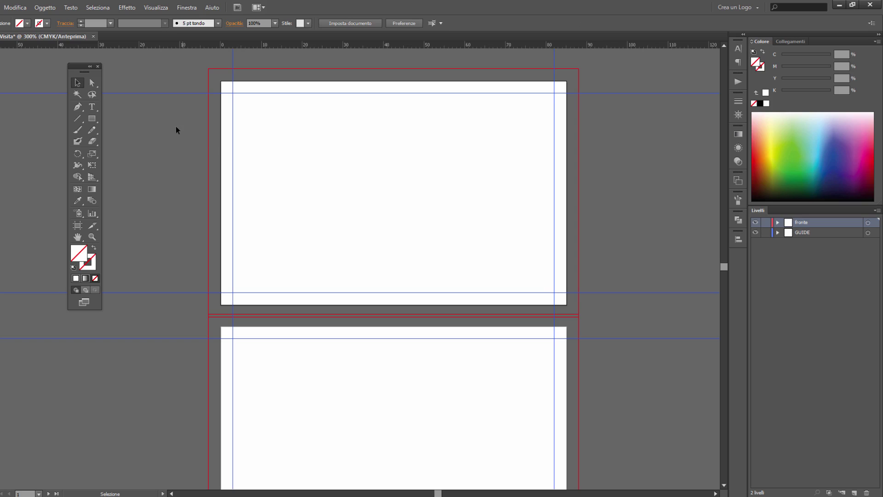
{"action": "left_click_drag", "start_coordinate": [176, 126], "coordinate": [191, 174]}
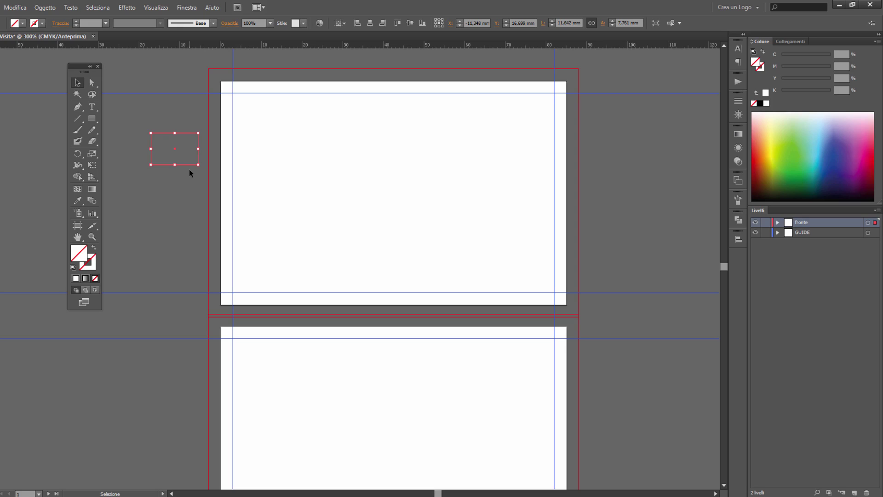
{"action": "left_click", "coordinate": [761, 42]}
Fill the small rectangle with yellow #ffef35.
{"action": "double_click", "coordinate": [93, 259]}
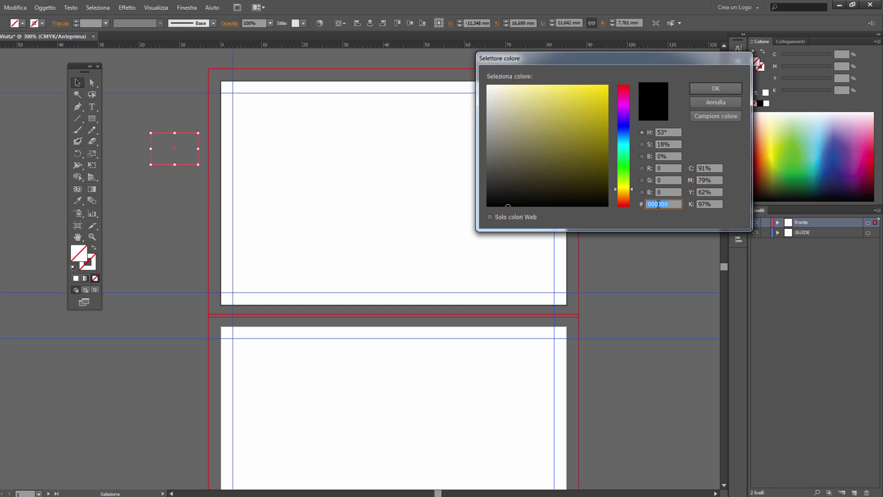
{"action": "type", "text": "ff"}
{"action": "type", "text": "00"}
{"action": "left_click", "coordinate": [716, 103]}
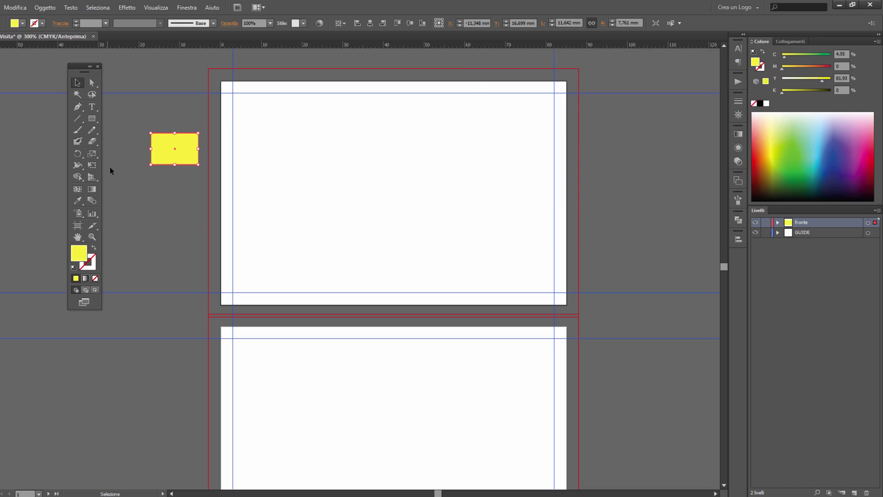
Duplicate it below and fill the copy with dark grey #2d2d2c.
{"action": "left_click_drag", "start_coordinate": [187, 167], "coordinate": [189, 198]}
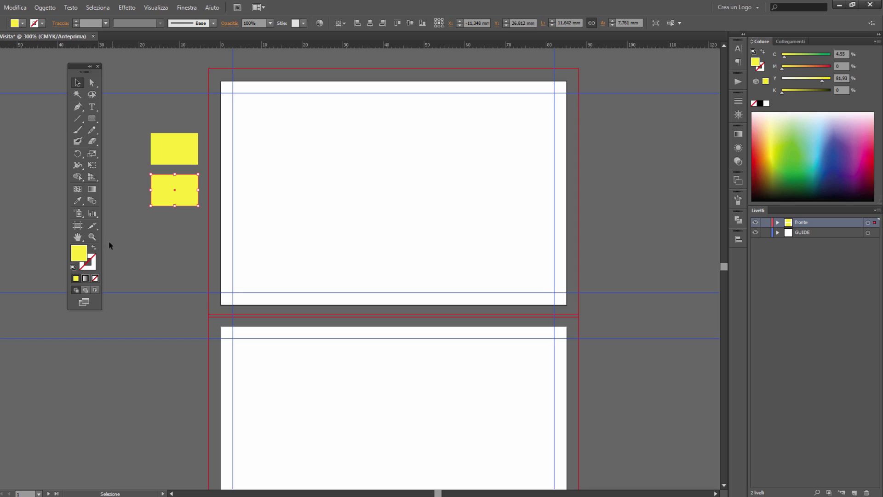
{"action": "double_click", "coordinate": [79, 253]}
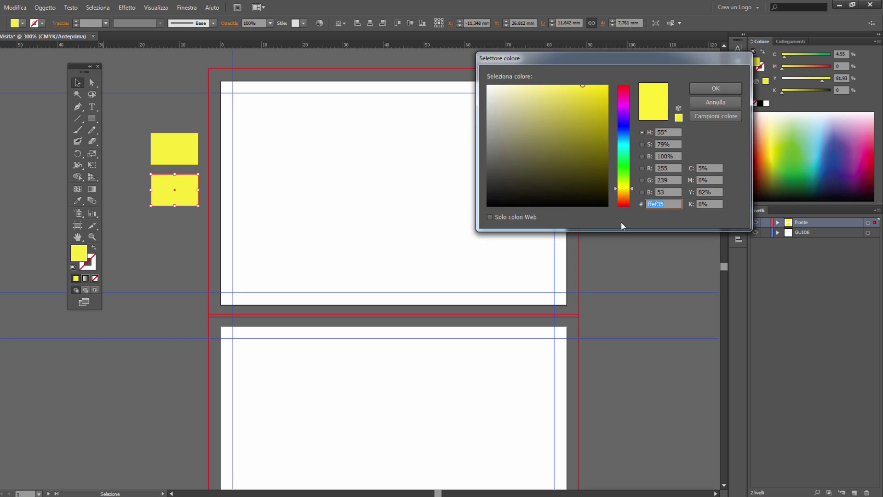
{"action": "type", "text": "2d2d2c"}
{"action": "key", "text": "Tab"}
{"action": "left_click", "coordinate": [703, 88]}
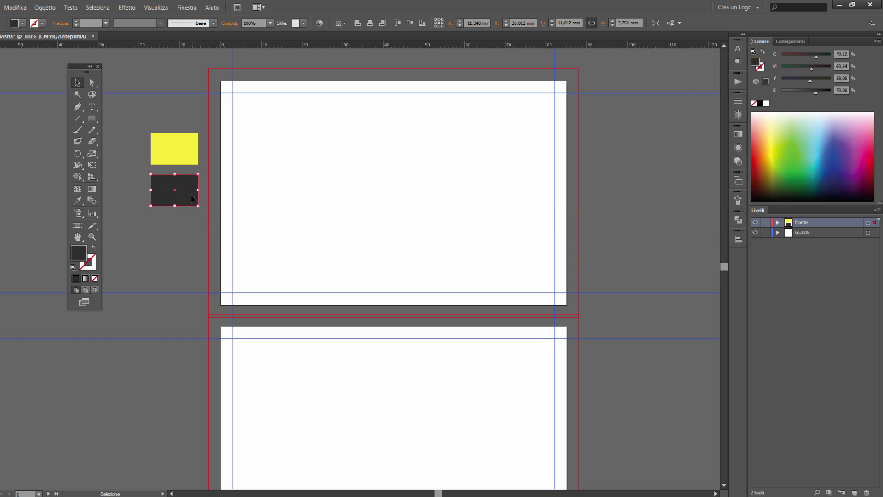
Add a third copy below filled with cream, then deselect the swatches.
{"action": "left_click_drag", "start_coordinate": [192, 199], "coordinate": [190, 242], "text": "alt"}
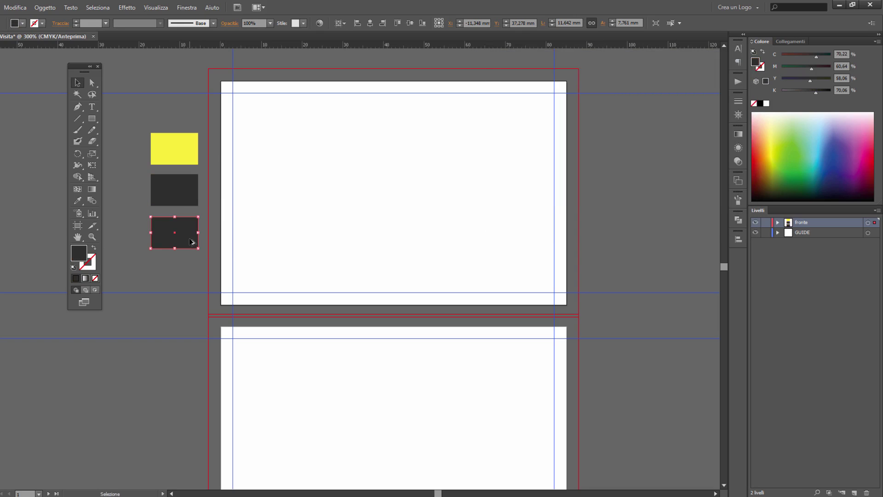
{"action": "double_click", "coordinate": [79, 253]}
{"action": "type", "text": "fffc"}
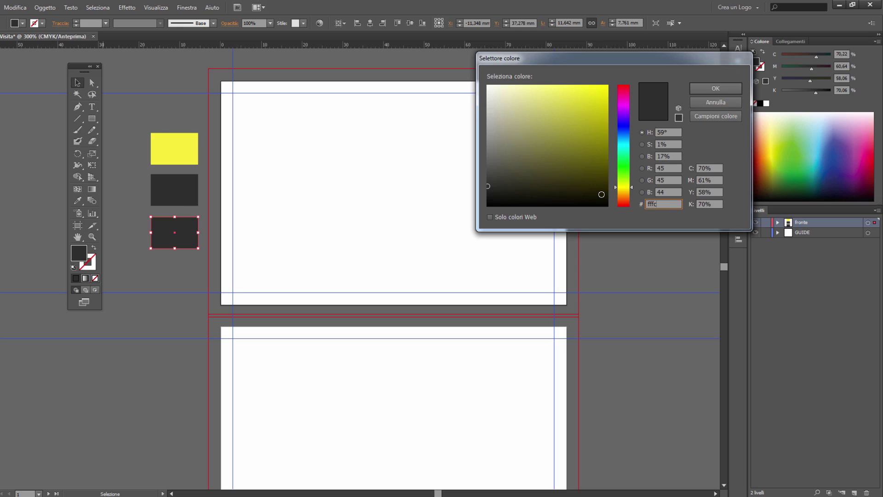
{"action": "type", "text": "cg"}
{"action": "key", "text": "Tab"}
{"action": "key", "text": "Return"}
{"action": "left_click_drag", "start_coordinate": [189, 113], "coordinate": [162, 233]}
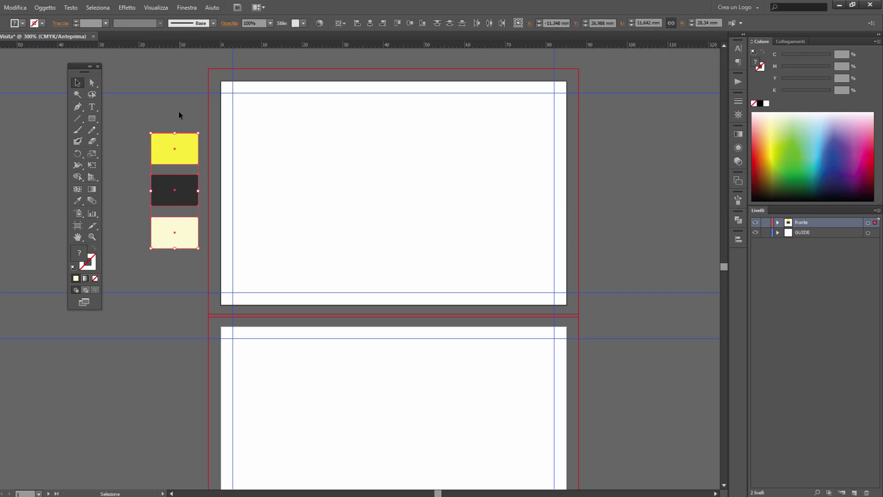
{"action": "left_click", "coordinate": [179, 113]}
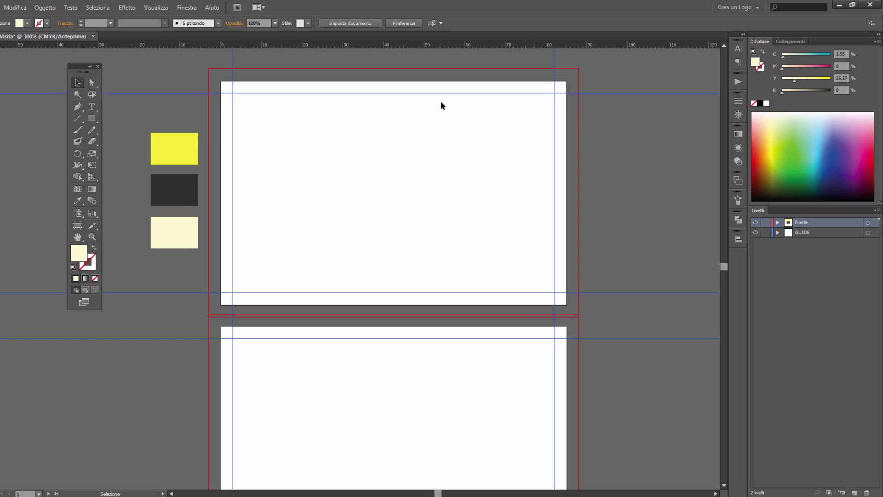
Draw a rectangle covering the front card's bleed and give it the dark grey swatch colour.
{"action": "key", "text": "m"}
{"action": "mouse_move", "coordinate": [208, 69]}
{"action": "left_mouse_down"}
{"action": "mouse_move", "coordinate": [570, 300]}
{"action": "mouse_move", "coordinate": [579, 315]}
{"action": "left_mouse_up"}
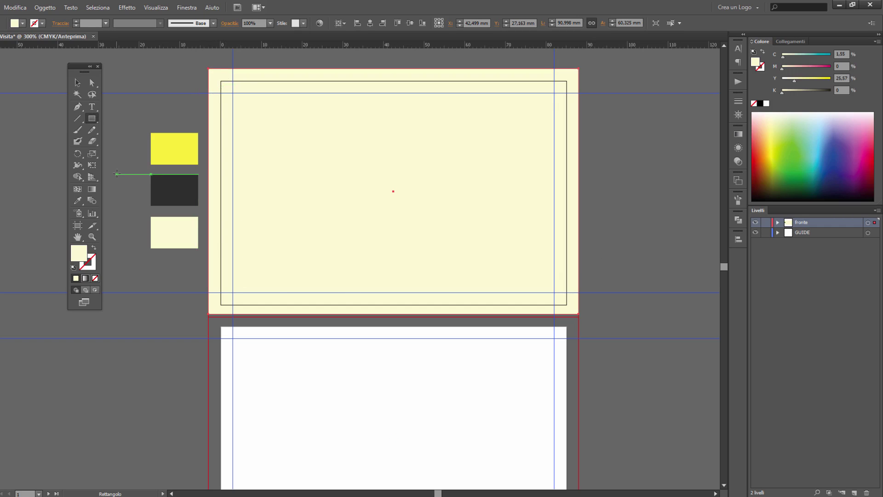
{"action": "left_click", "coordinate": [84, 202]}
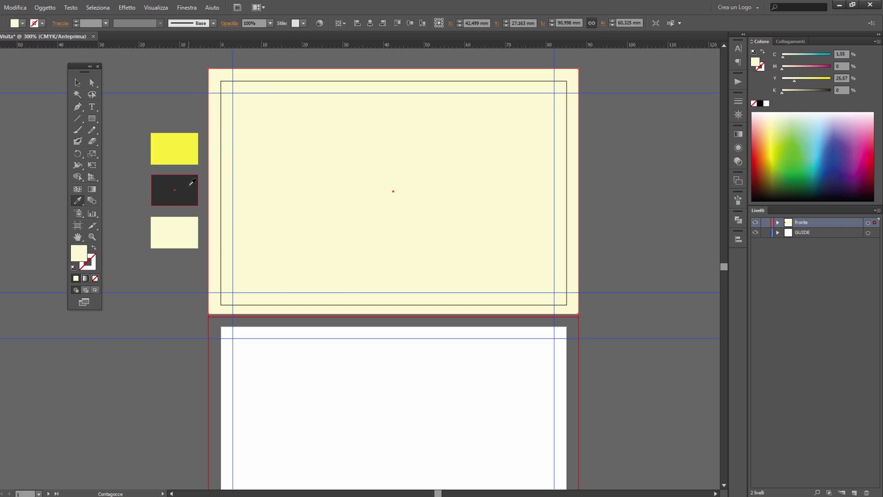
{"action": "left_click", "coordinate": [188, 185]}
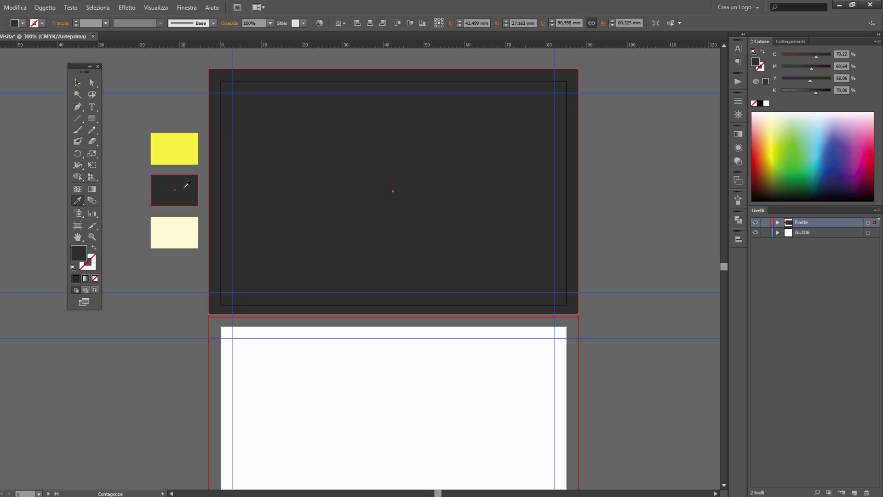
Lock the dark background rectangle inside the fronte layer.
{"action": "left_click", "coordinate": [77, 82]}
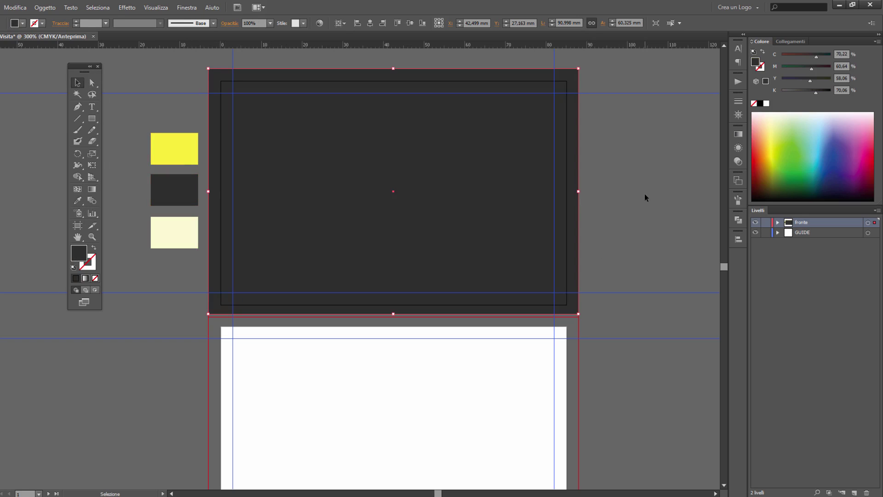
{"action": "left_click", "coordinate": [778, 222]}
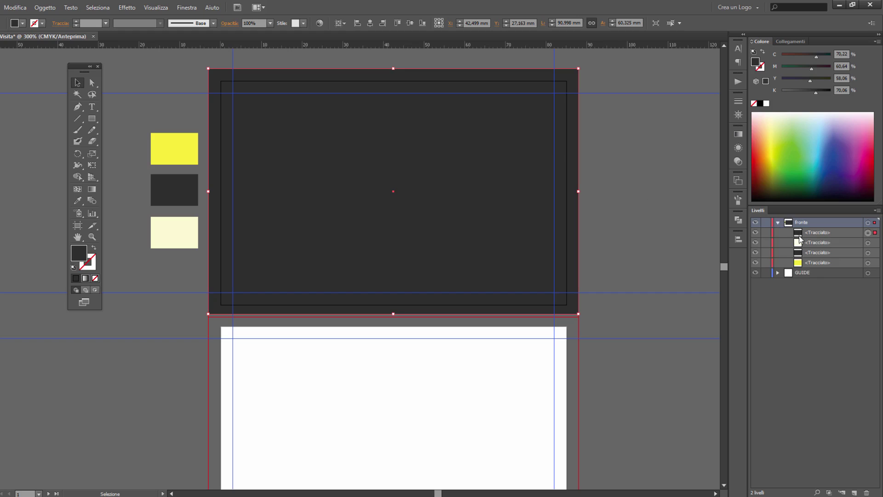
{"action": "left_click", "coordinate": [814, 232]}
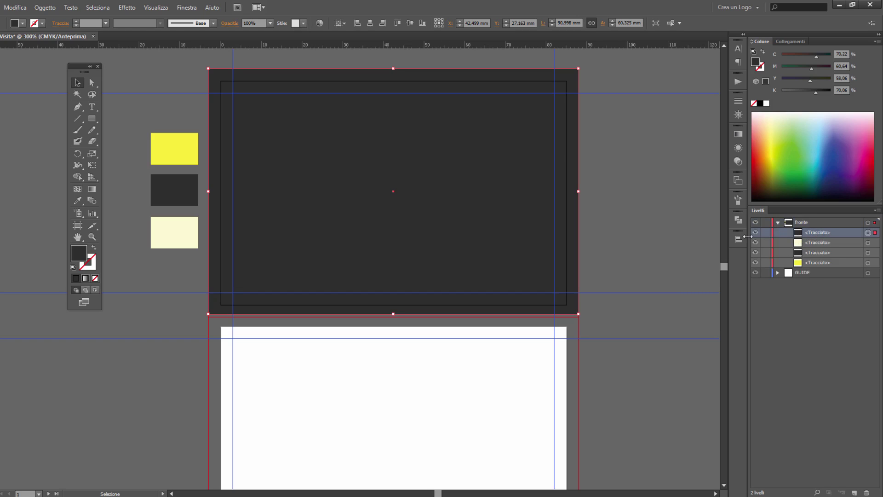
{"action": "left_click", "coordinate": [766, 232]}
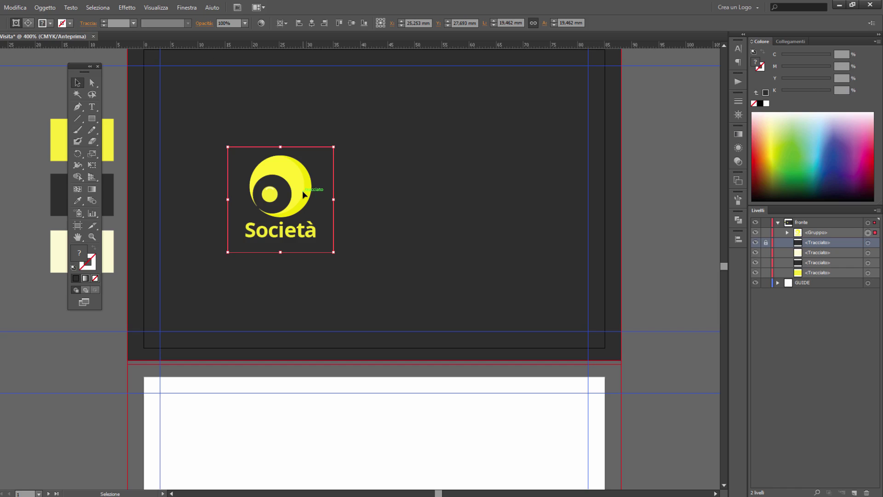
Nudge the yellow Società logo into place on the card's left half and deselect it.
{"action": "left_click_drag", "start_coordinate": [303, 191], "coordinate": [291, 190]}
{"action": "scroll", "coordinate": [436, 234], "scroll_direction": "up", "scroll_amount": 1}
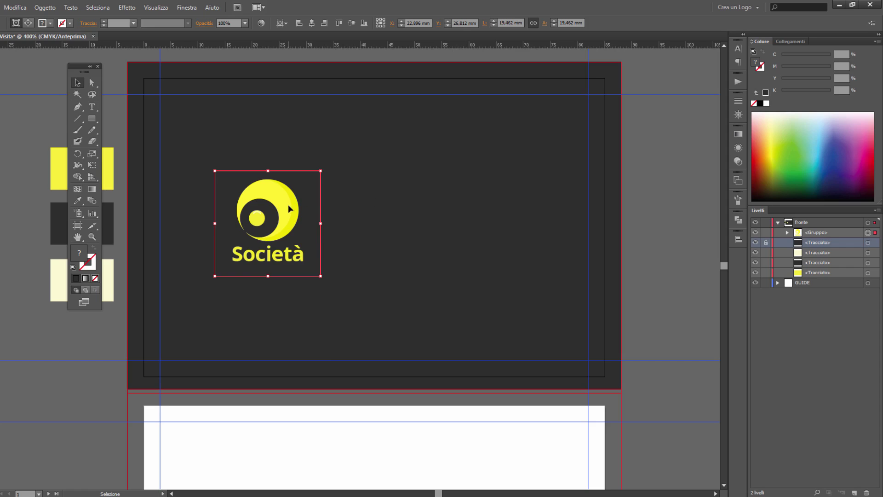
{"action": "left_click", "coordinate": [685, 121]}
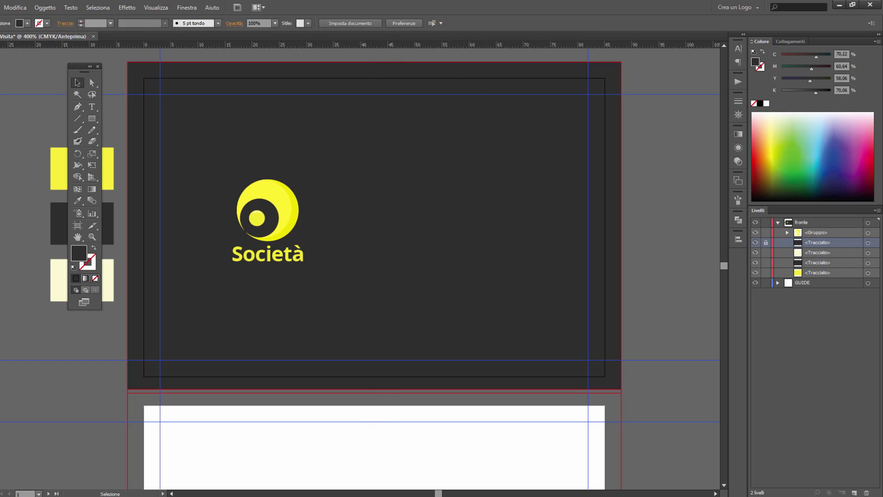
Add a vertical guide down the middle of the front card and zoom in on it.
{"action": "left_click_drag", "start_coordinate": [264, 44], "coordinate": [369, 145]}
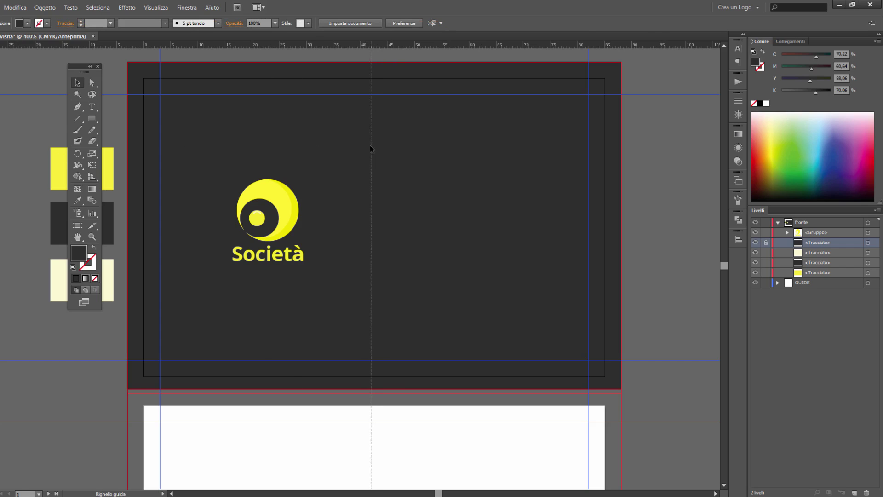
{"action": "scroll", "coordinate": [387, 177], "scroll_direction": "down", "scroll_amount": 1}
{"action": "scroll", "coordinate": [372, 102], "scroll_direction": "up", "scroll_amount": 1}
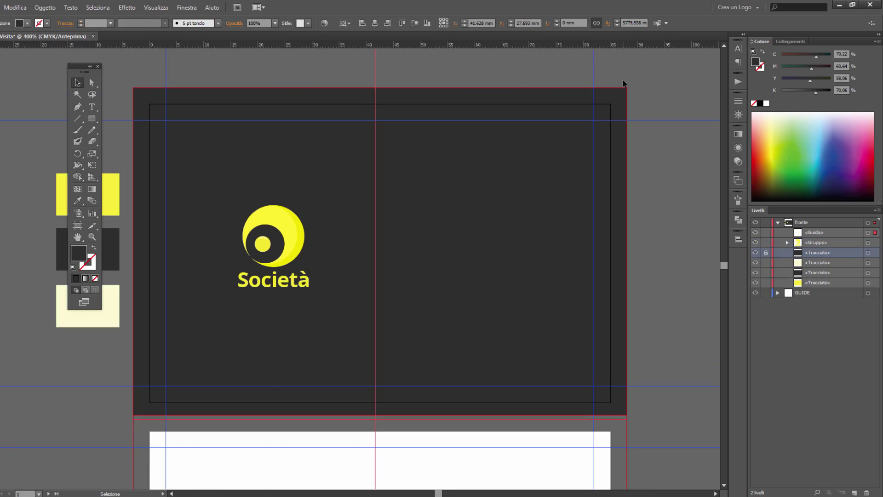
{"action": "scroll", "coordinate": [377, 73], "scroll_direction": "up", "scroll_amount": 1}
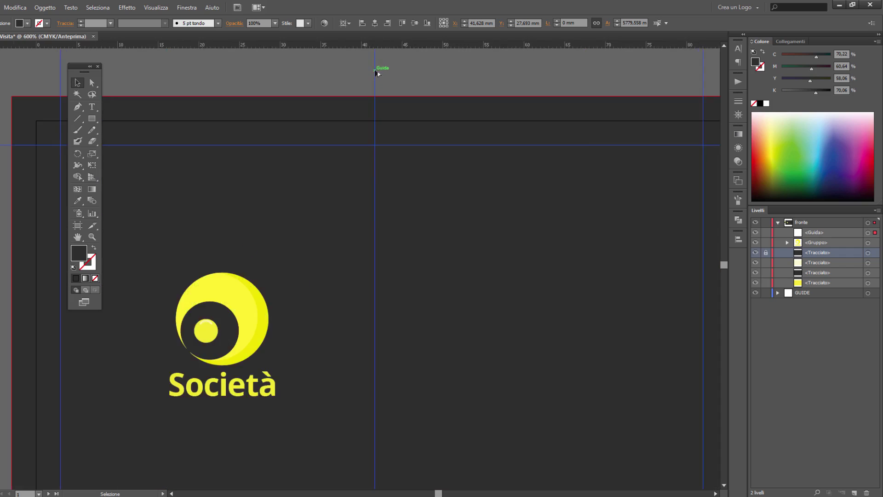
{"action": "scroll", "coordinate": [377, 78], "scroll_direction": "up", "scroll_amount": 3}
{"action": "scroll", "coordinate": [375, 82], "scroll_direction": "up", "scroll_amount": 1}
{"action": "scroll", "coordinate": [374, 92], "scroll_direction": "up", "scroll_amount": 1}
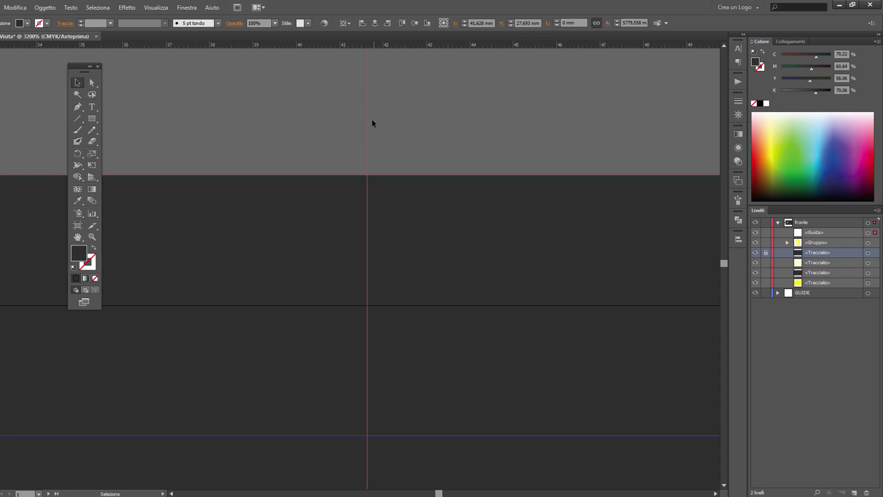
Shift the centre guide slightly to the right and zoom back out.
{"action": "left_click", "coordinate": [372, 120]}
{"action": "left_click_drag", "start_coordinate": [367, 124], "coordinate": [404, 127]}
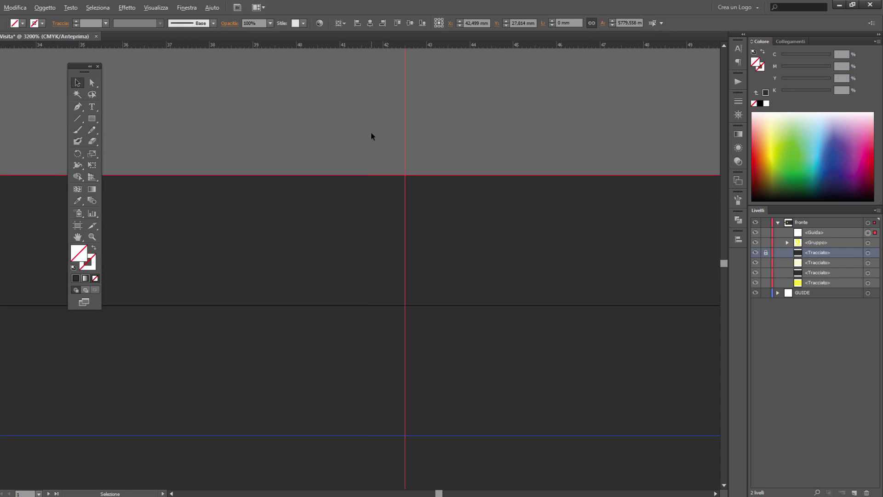
{"action": "scroll", "coordinate": [371, 136], "scroll_direction": "down", "scroll_amount": 5}
{"action": "scroll", "coordinate": [371, 137], "scroll_direction": "down", "scroll_amount": 2}
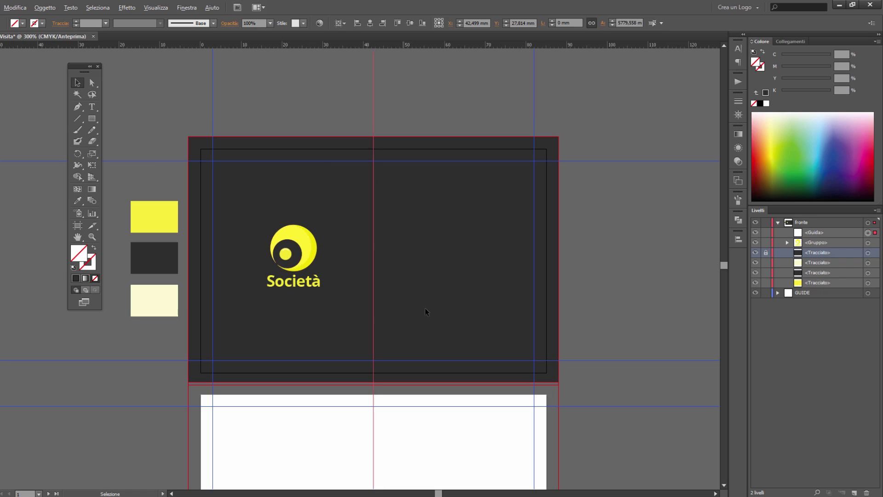
{"action": "left_click", "coordinate": [77, 108]}
Draw a closed four-point shape with a slanted left edge over the card's right side.
{"action": "left_click", "coordinate": [42, 23]}
{"action": "key", "text": "Escape"}
{"action": "left_click", "coordinate": [418, 124]}
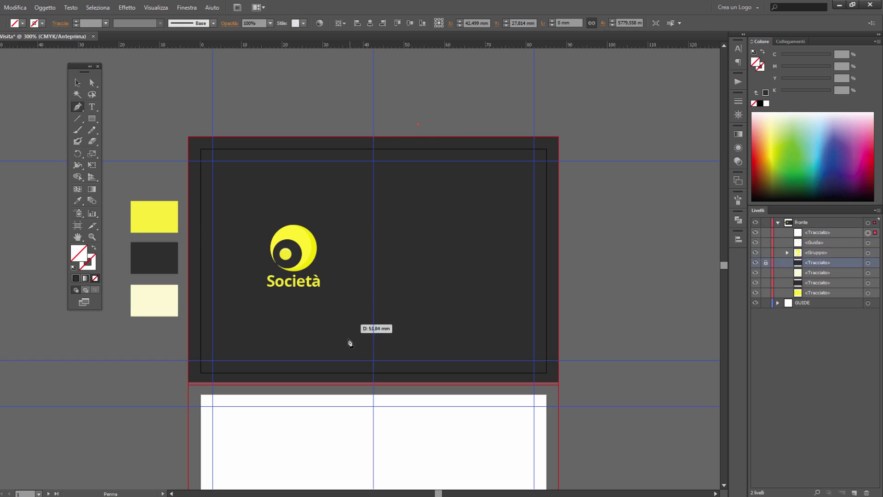
{"action": "left_click", "coordinate": [333, 383]}
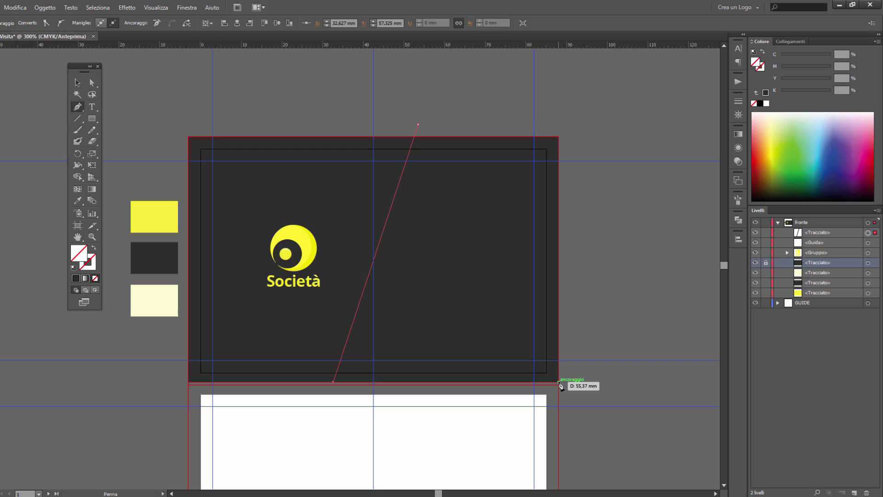
{"action": "left_click", "coordinate": [559, 382]}
{"action": "left_click", "coordinate": [558, 121]}
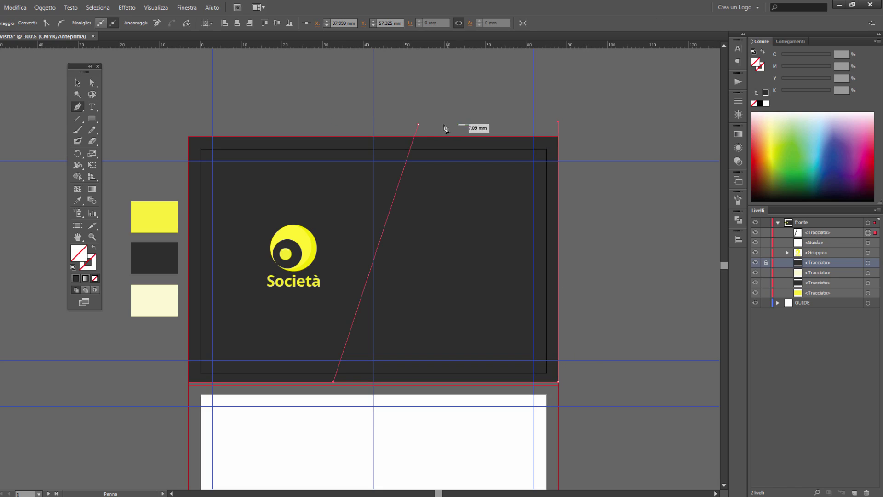
{"action": "left_click", "coordinate": [419, 124]}
Fill the slanted shape with the cream swatch and lock it.
{"action": "left_click", "coordinate": [77, 82]}
{"action": "left_click", "coordinate": [77, 201]}
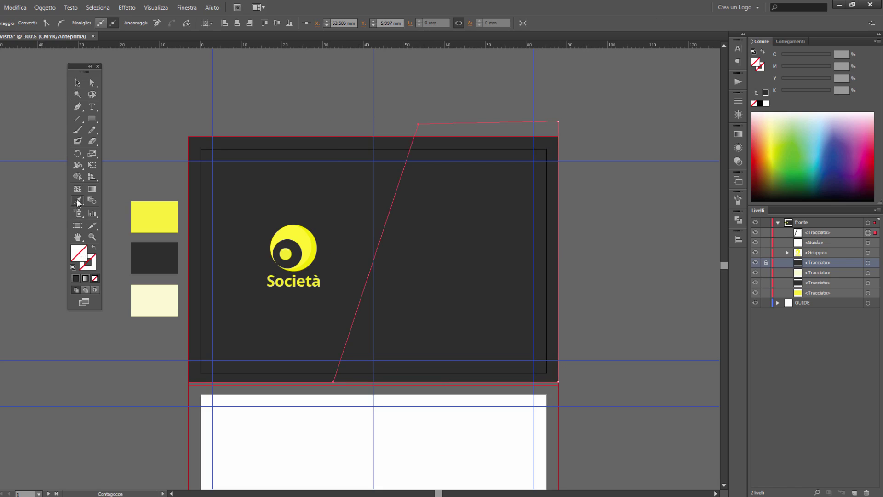
{"action": "left_click", "coordinate": [154, 297]}
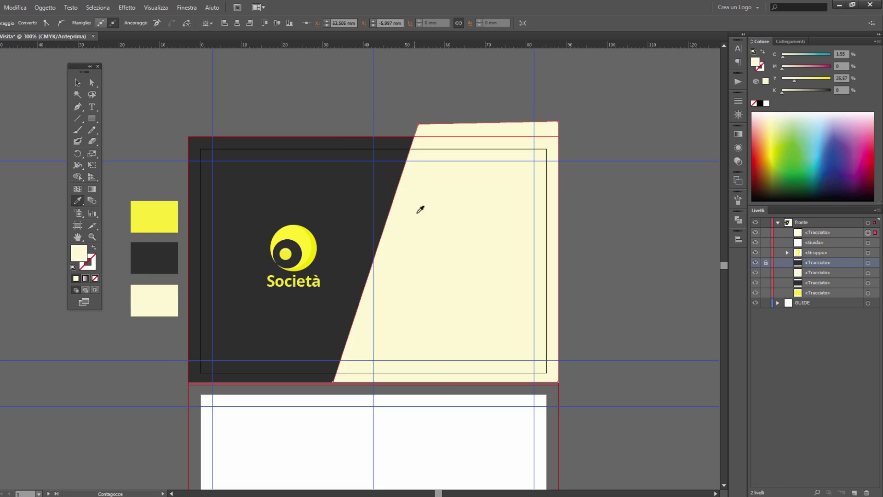
{"action": "key", "text": "v"}
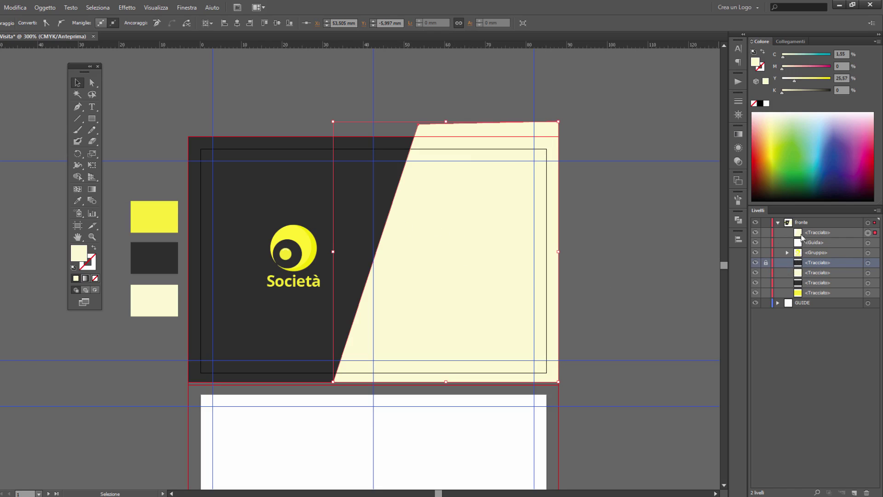
{"action": "left_click", "coordinate": [766, 233]}
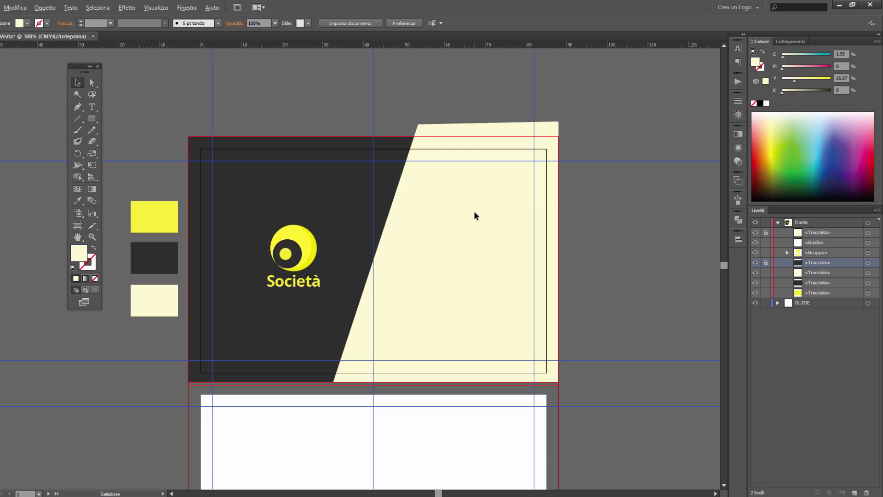
Draw a rectangle band from the centre guide to the right bleed and fill it with the yellow swatch.
{"action": "scroll", "coordinate": [474, 211], "scroll_direction": "up", "scroll_amount": 1}
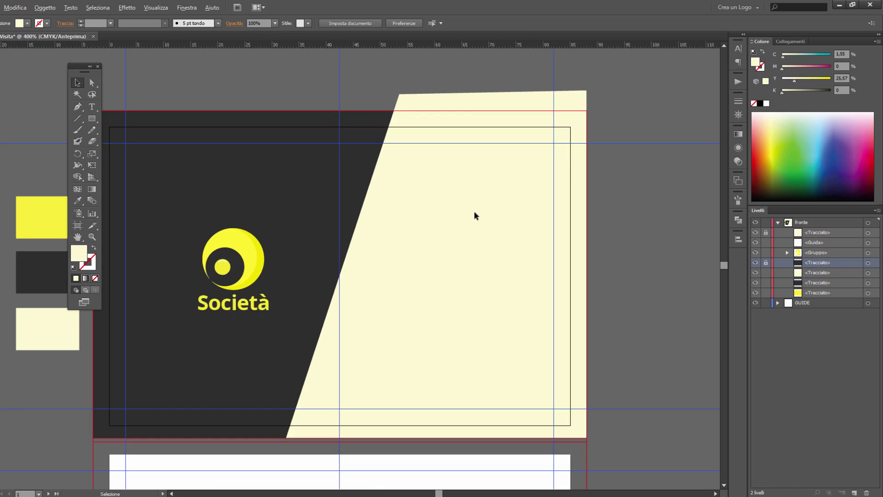
{"action": "left_click", "coordinate": [91, 119]}
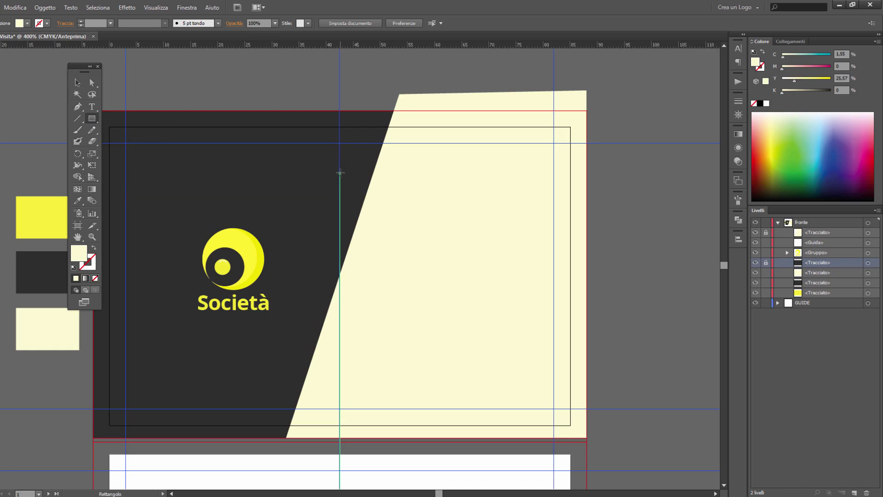
{"action": "mouse_move", "coordinate": [340, 167]}
{"action": "left_mouse_down"}
{"action": "mouse_move", "coordinate": [532, 212]}
{"action": "mouse_move", "coordinate": [586, 212]}
{"action": "left_mouse_up"}
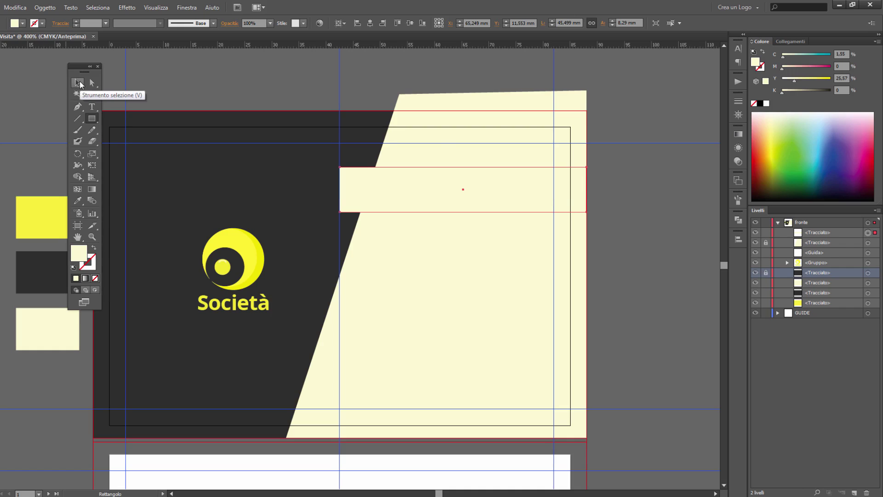
{"action": "left_click", "coordinate": [77, 82]}
{"action": "left_click", "coordinate": [77, 200]}
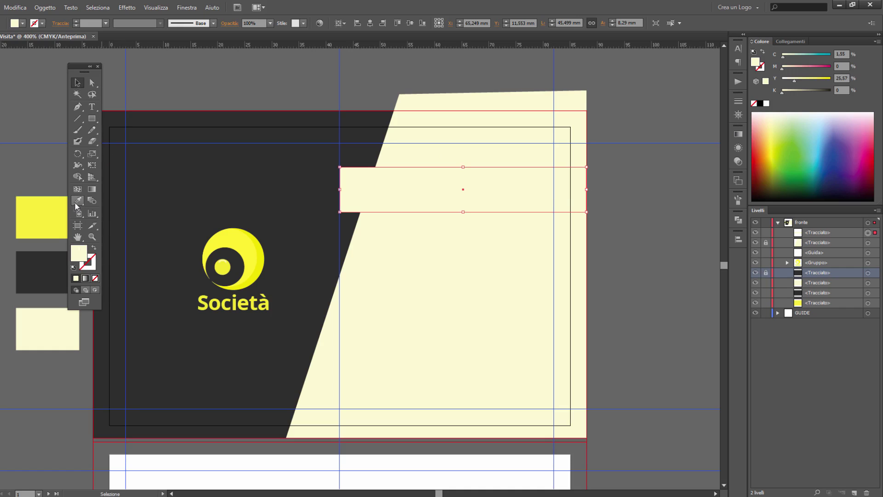
{"action": "left_click", "coordinate": [42, 218]}
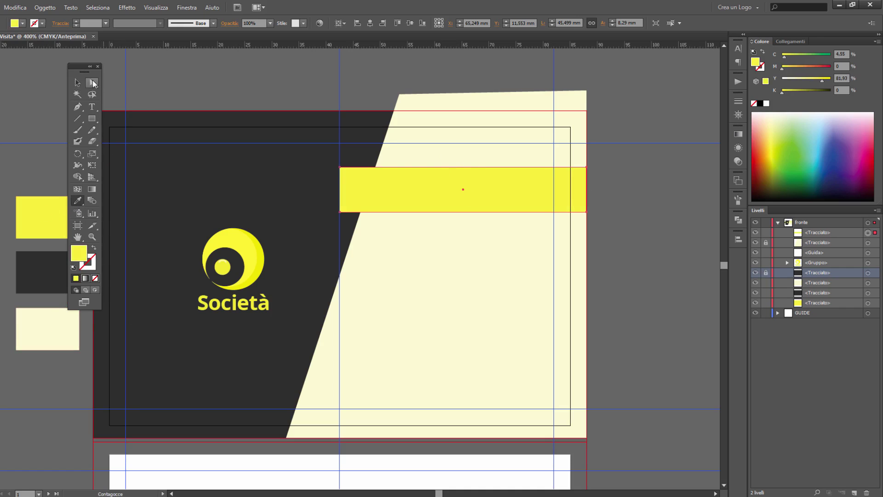
{"action": "left_click", "coordinate": [92, 82]}
{"action": "left_click", "coordinate": [142, 71]}
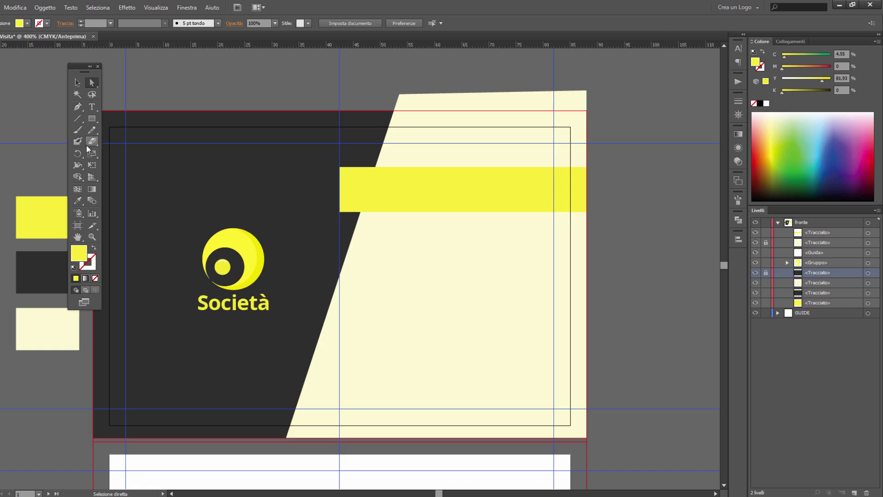
Draw a small triangle beneath the yellow band's left end with the Pen tool.
{"action": "left_click", "coordinate": [77, 107]}
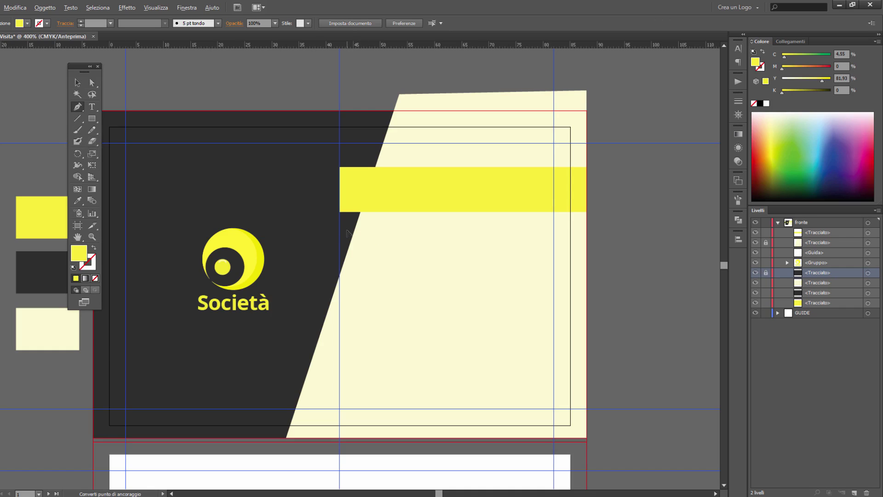
{"action": "scroll", "coordinate": [349, 233], "scroll_direction": "up", "scroll_amount": 3}
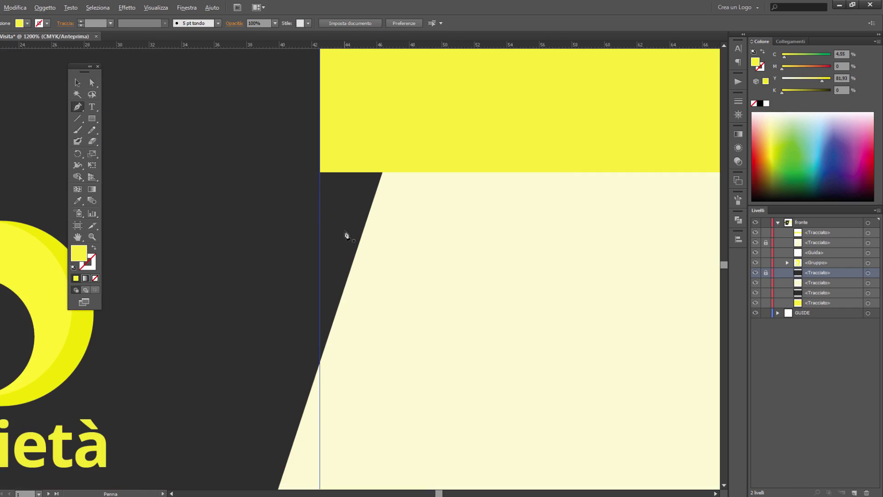
{"action": "left_click", "coordinate": [320, 172]}
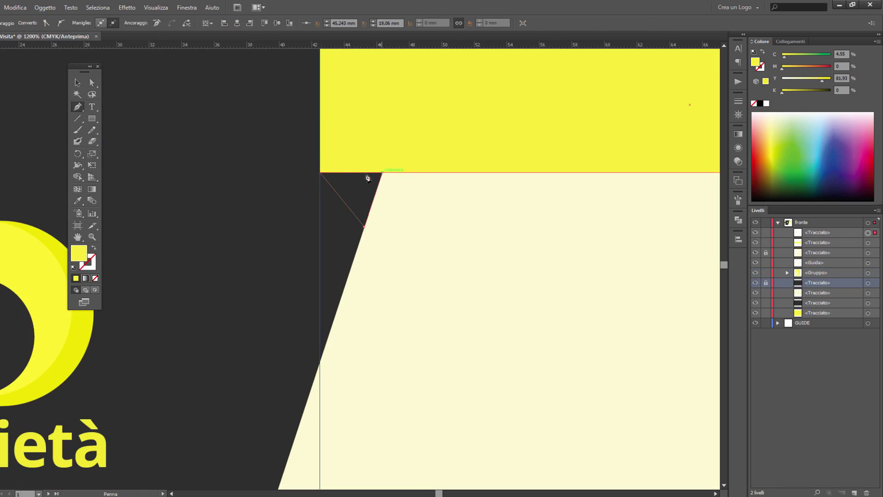
{"action": "left_click", "coordinate": [382, 172]}
{"action": "left_click", "coordinate": [321, 173]}
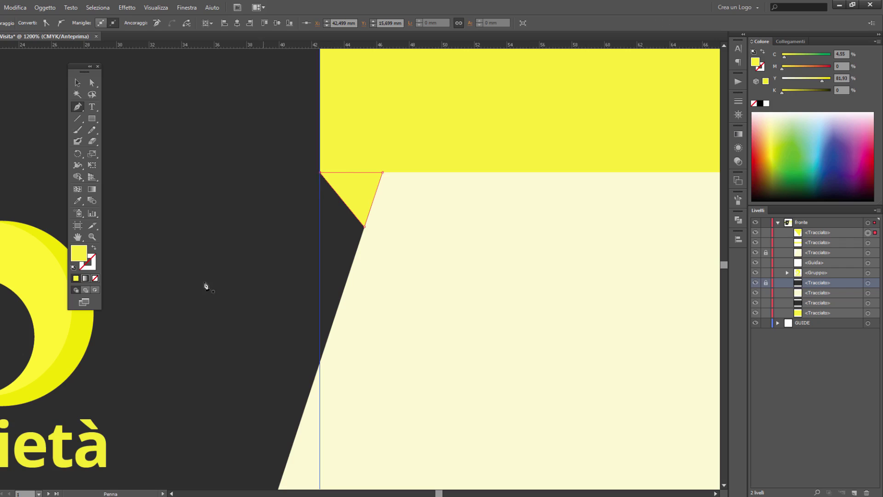
Fill the triangle with dark olive #84760d in the Color Picker.
{"action": "double_click", "coordinate": [81, 251]}
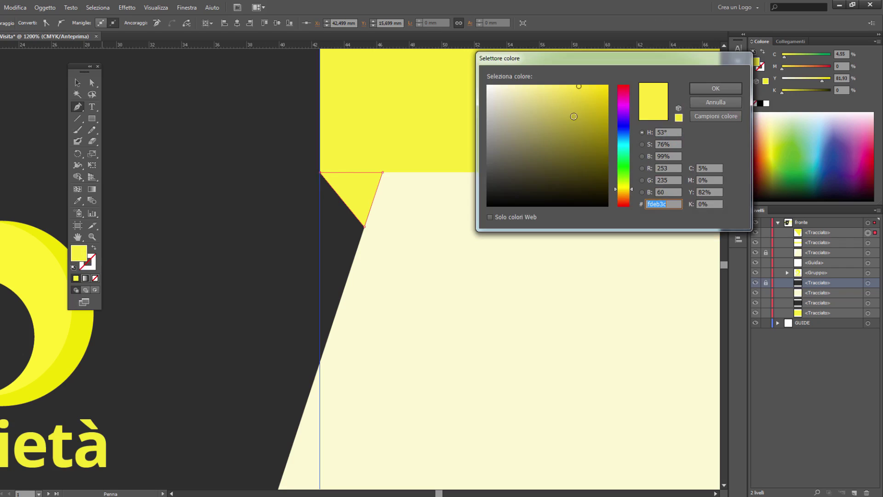
{"action": "left_click_drag", "start_coordinate": [597, 142], "coordinate": [599, 148]}
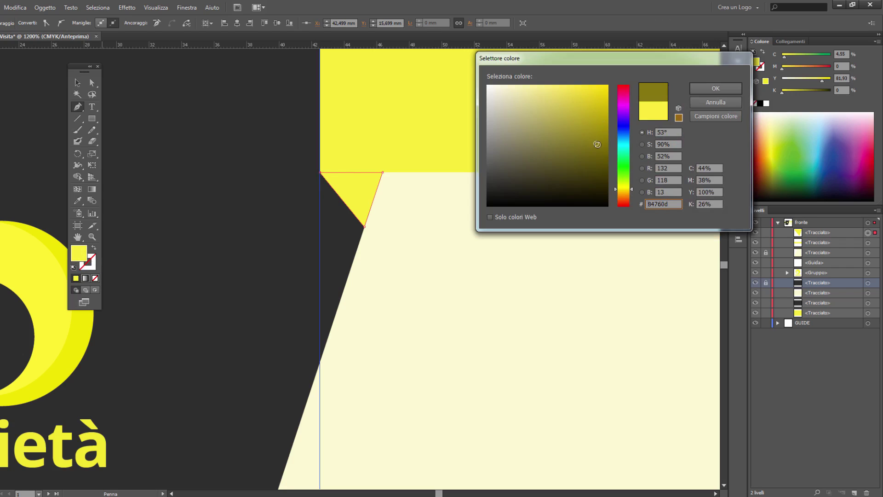
{"action": "left_click", "coordinate": [711, 90]}
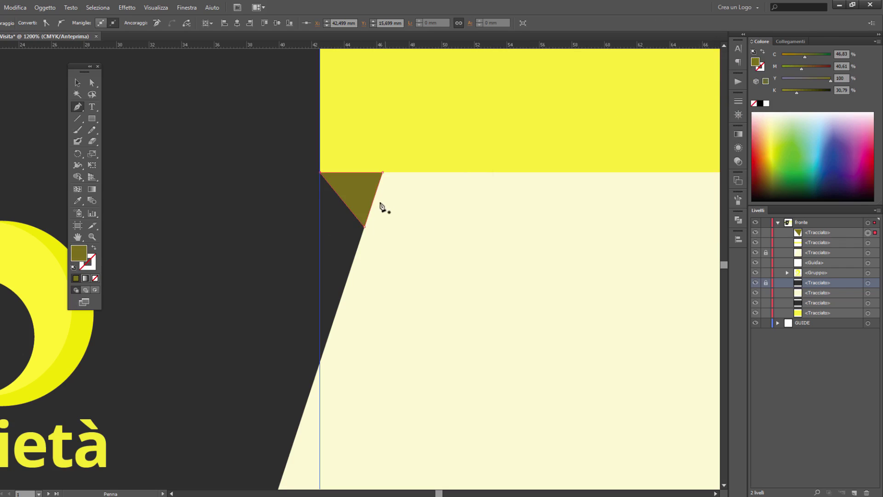
{"action": "left_click", "coordinate": [77, 83]}
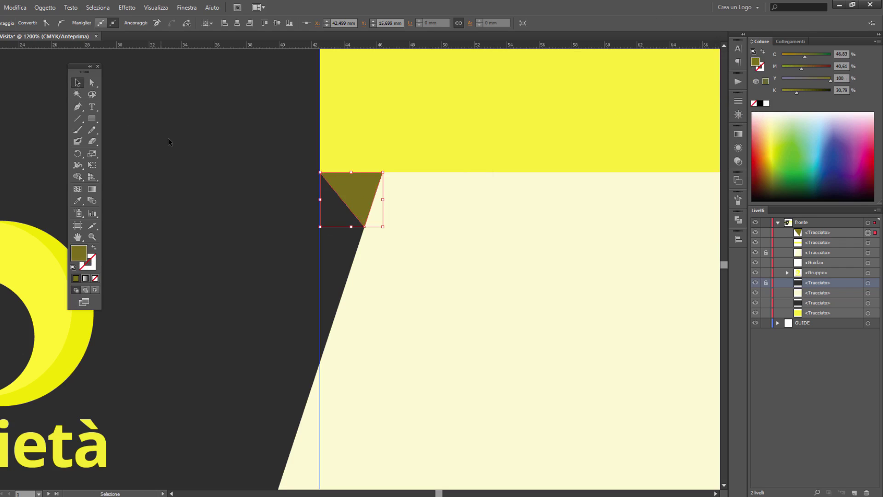
{"action": "left_click", "coordinate": [208, 200]}
{"action": "scroll", "coordinate": [378, 117], "scroll_direction": "down", "scroll_amount": 3}
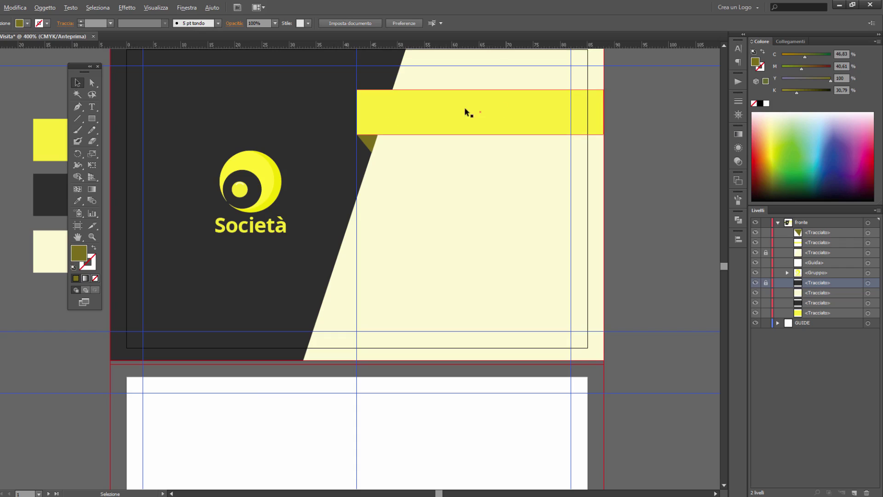
{"action": "scroll", "coordinate": [460, 99], "scroll_direction": "up", "scroll_amount": 1}
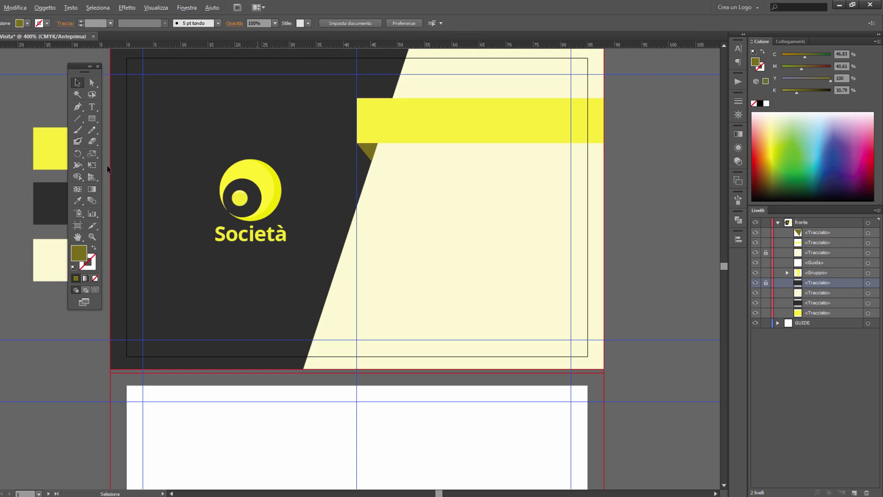
Add the placeholder name as a text line on the yellow band.
{"action": "left_click", "coordinate": [92, 106]}
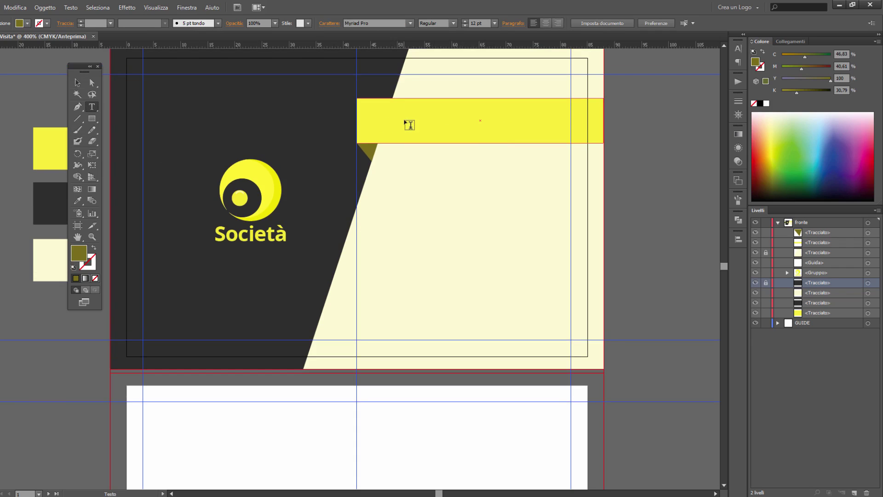
{"action": "left_click", "coordinate": [407, 124]}
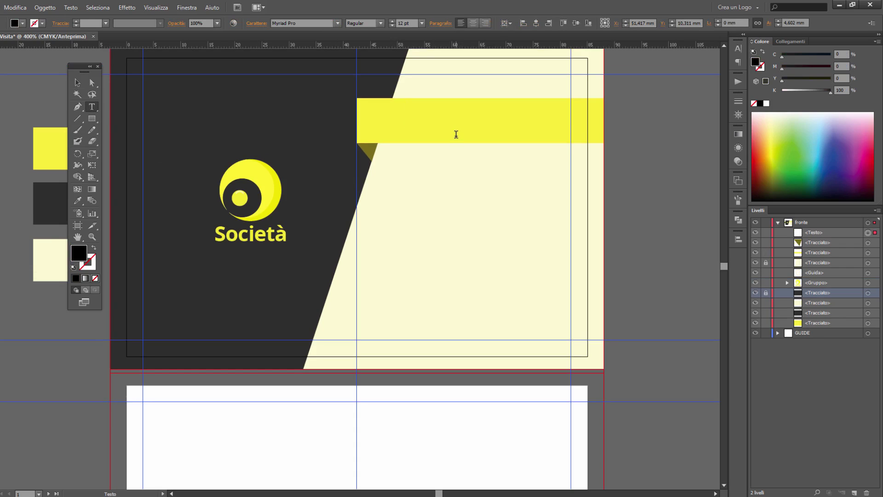
{"action": "type", "text": "MARIO ROS"}
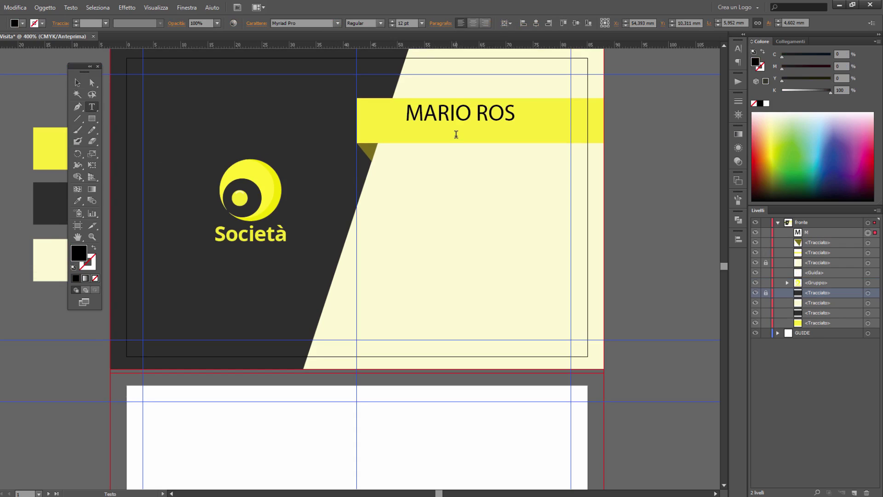
{"action": "type", "text": "SI"}
{"action": "key", "text": "Escape"}
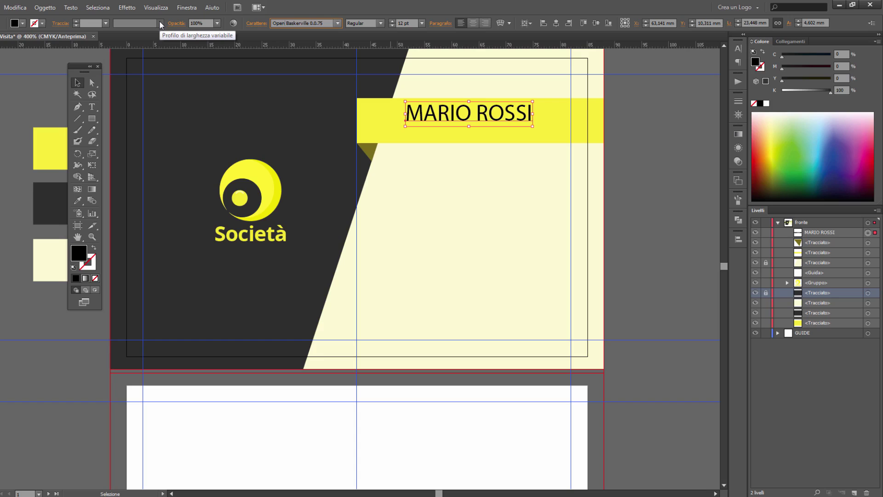
Set the name to Open Sans Bold 15 pt with tighter tracking.
{"action": "type", "text": "Sans"}
{"action": "key", "text": "Tab"}
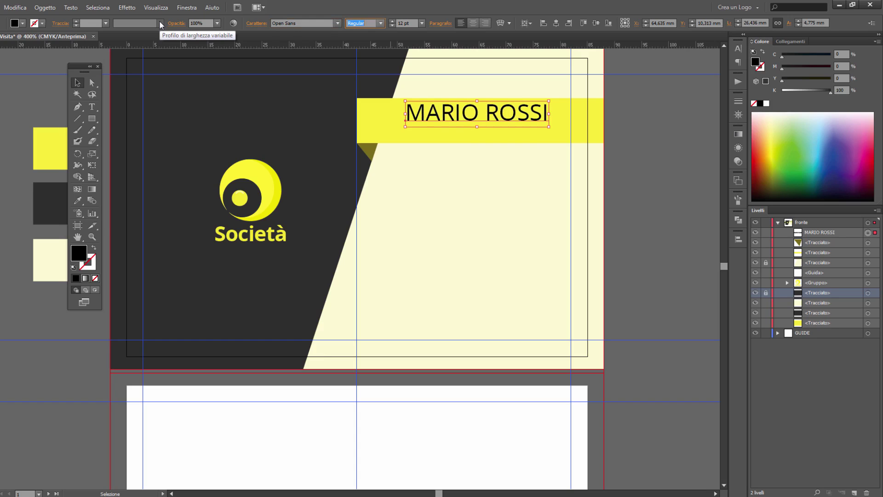
{"action": "type", "text": "B"}
{"action": "key", "text": "Tab"}
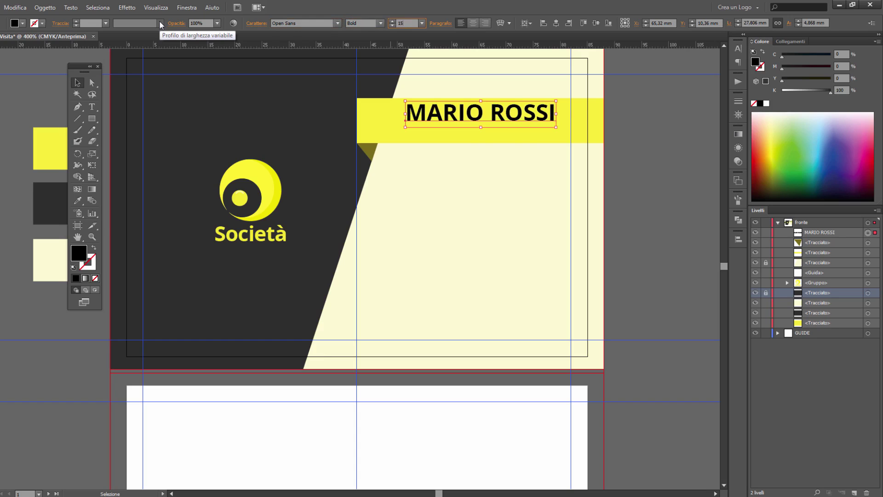
{"action": "type", "text": "15"}
{"action": "key", "text": "Tab"}
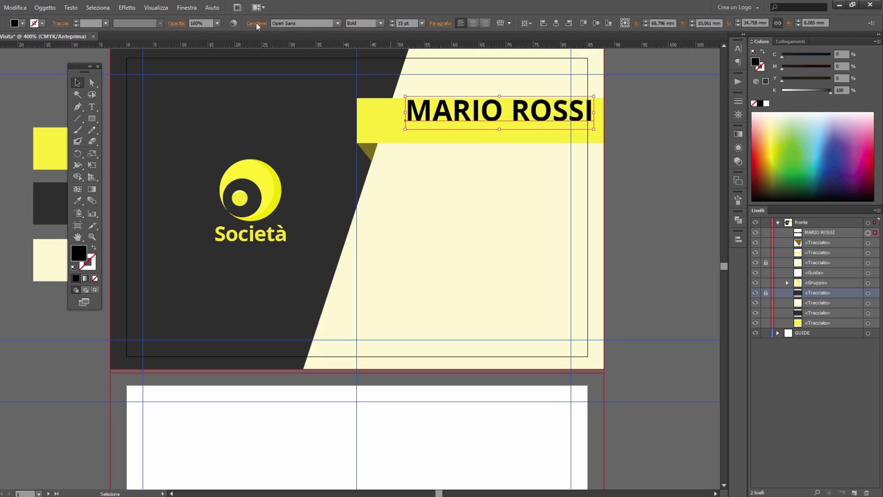
{"action": "left_click", "coordinate": [256, 23]}
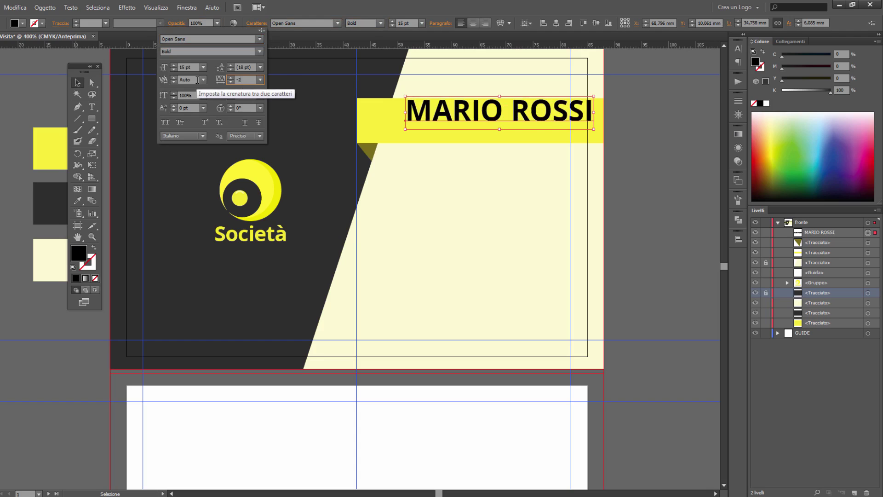
{"action": "type", "text": "0"}
{"action": "key", "text": "Return"}
Shift the name left and down onto the banner, checking it against the vertical guide.
{"action": "left_click_drag", "start_coordinate": [473, 113], "coordinate": [459, 124]}
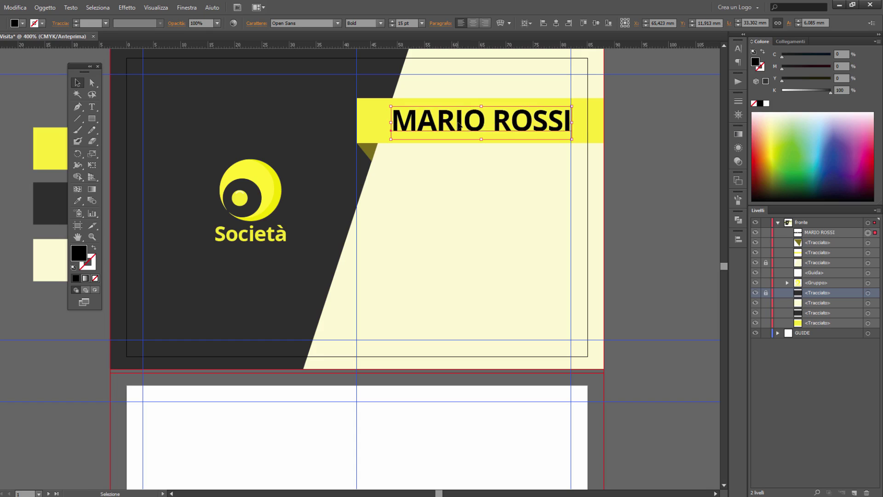
{"action": "scroll", "coordinate": [582, 121], "scroll_direction": "up", "scroll_amount": 2}
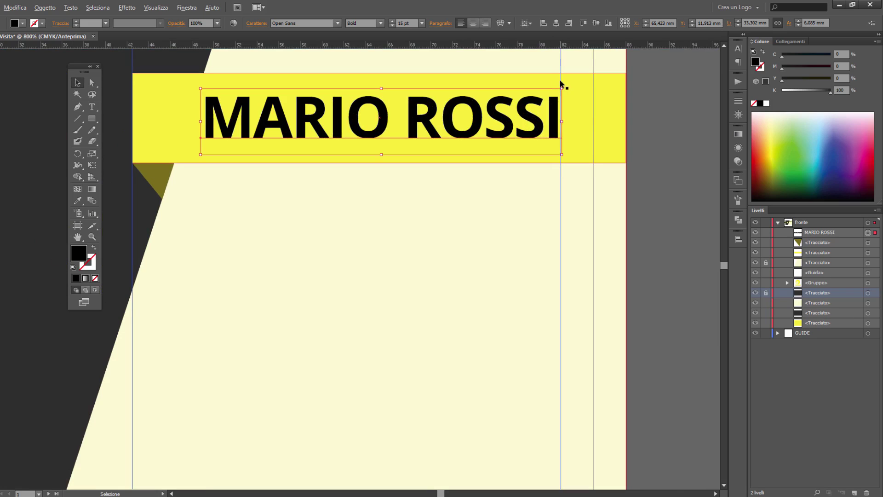
{"action": "left_click", "coordinate": [561, 67]}
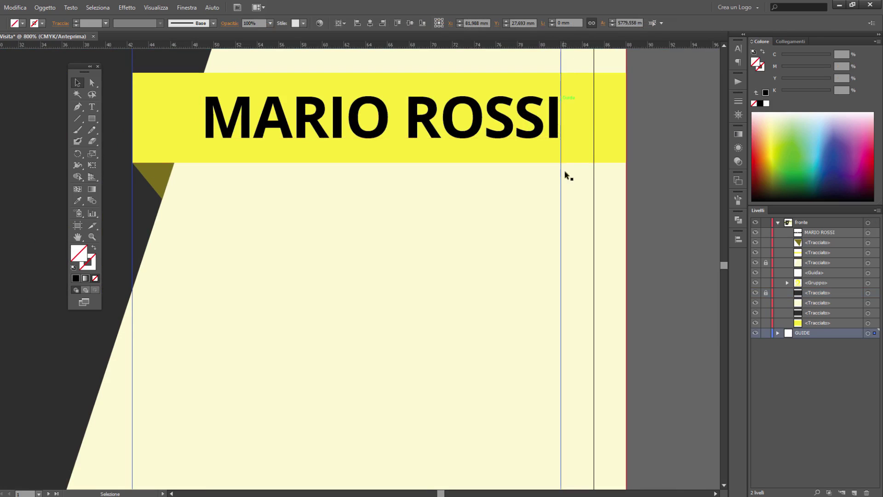
{"action": "left_click", "coordinate": [307, 122]}
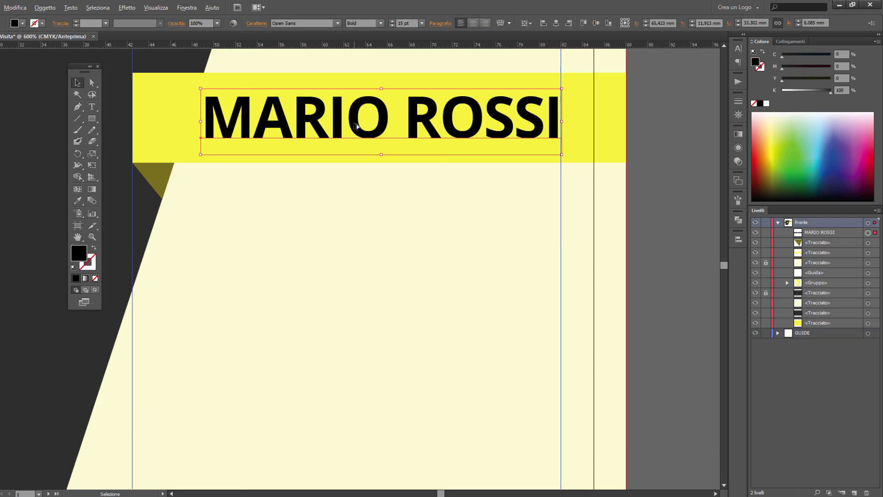
{"action": "scroll", "coordinate": [349, 128], "scroll_direction": "down", "scroll_amount": 2}
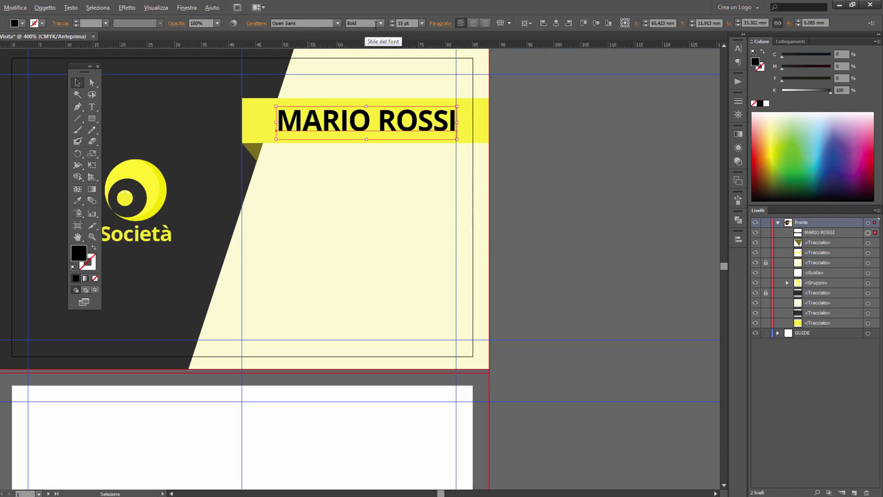
Reduce the name to 14 pt and drag a vertical guide to its left edge.
{"action": "left_click", "coordinate": [257, 25]}
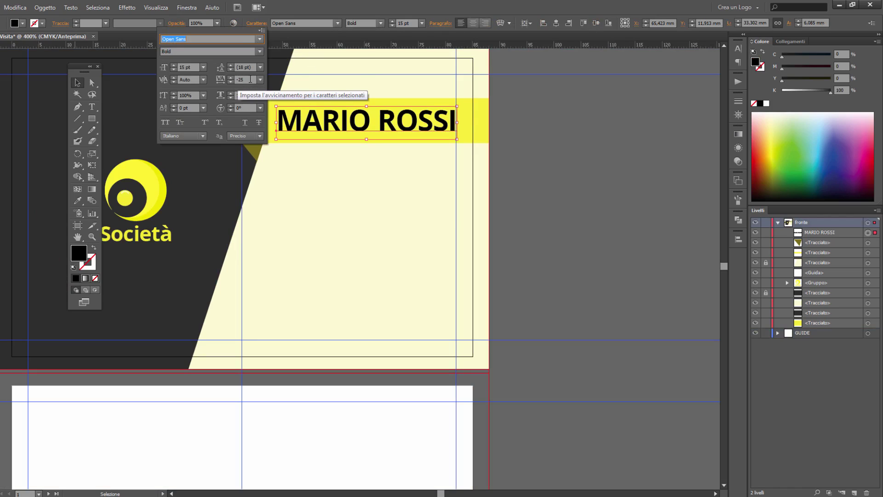
{"action": "left_click", "coordinate": [427, 7]}
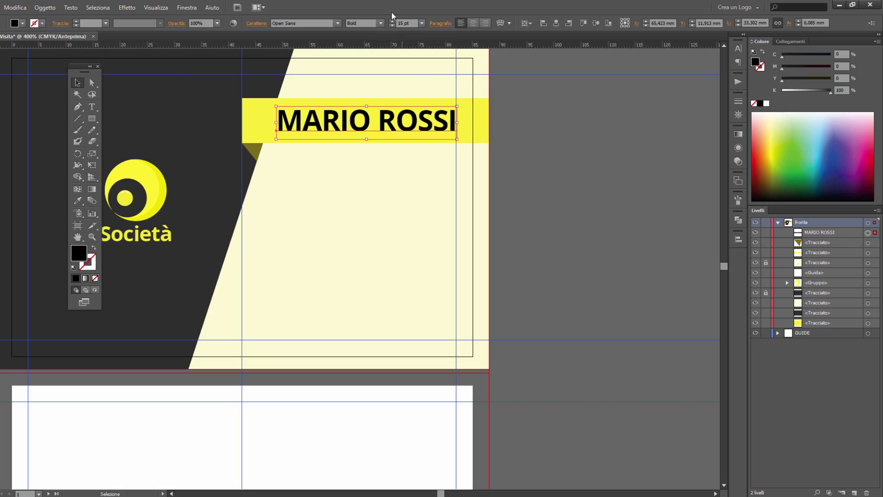
{"action": "left_click", "coordinate": [391, 25]}
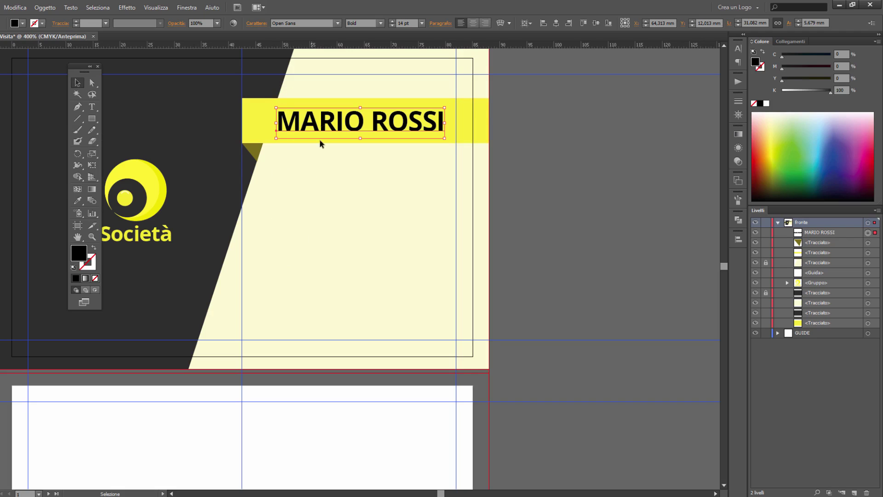
{"action": "left_click_drag", "start_coordinate": [1, 135], "coordinate": [278, 124]}
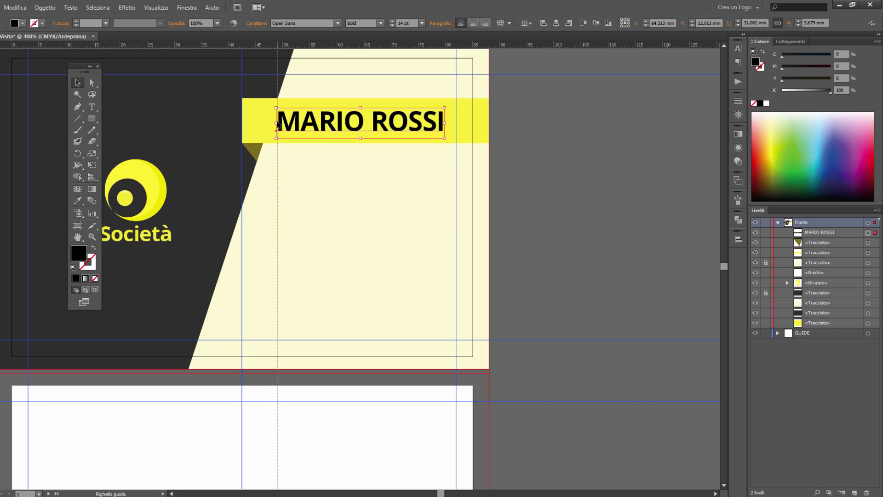
{"action": "left_click_drag", "start_coordinate": [277, 124], "coordinate": [278, 216]}
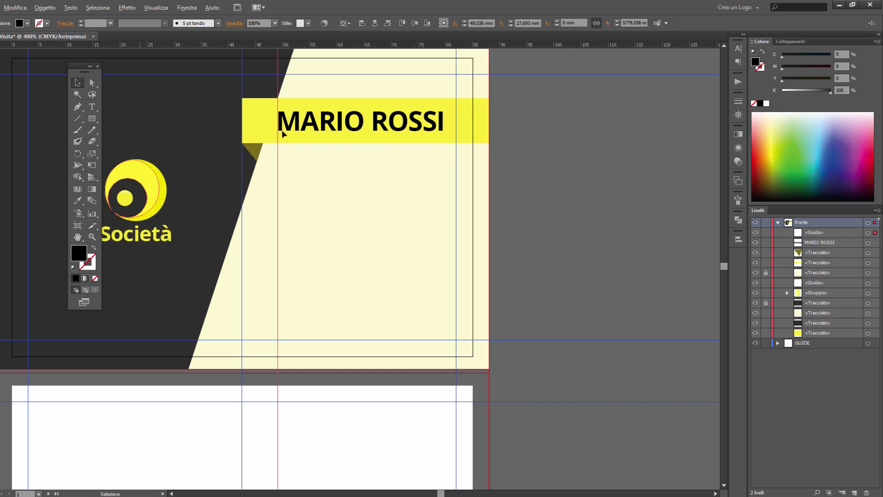
Add the text 'imprenditore' below the banner and move it under the name.
{"action": "key", "text": "t"}
{"action": "left_click", "coordinate": [309, 167]}
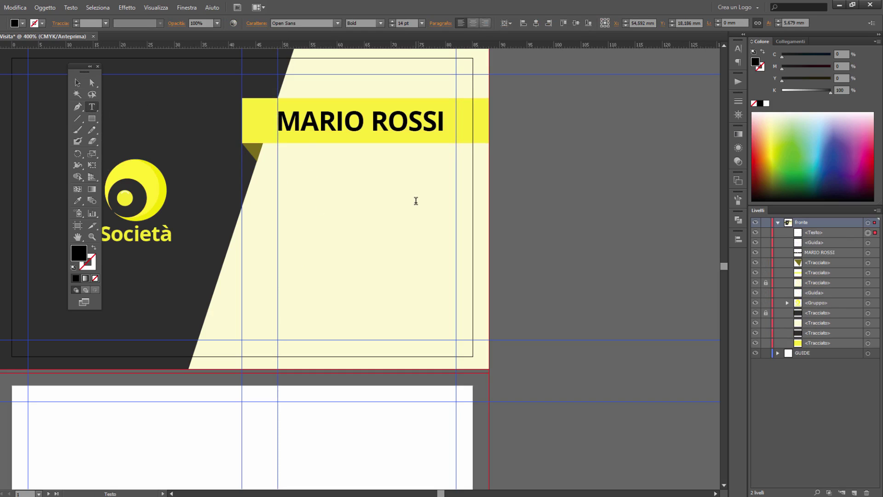
{"action": "type", "text": "imprenditore"}
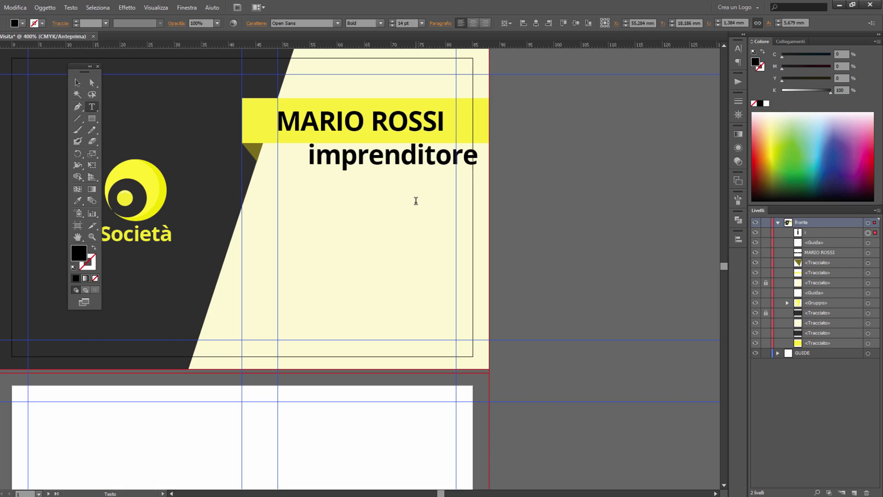
{"action": "left_click", "coordinate": [77, 83]}
{"action": "left_click", "coordinate": [388, 164]}
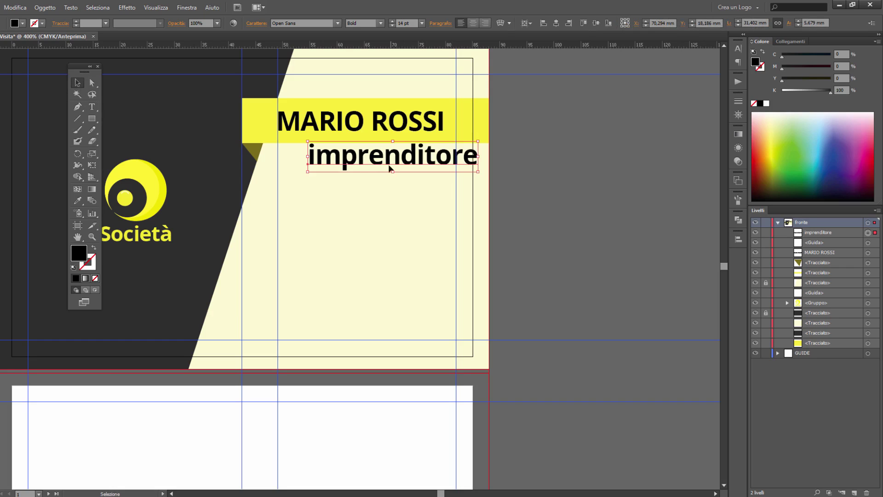
{"action": "left_click_drag", "start_coordinate": [389, 166], "coordinate": [349, 169]}
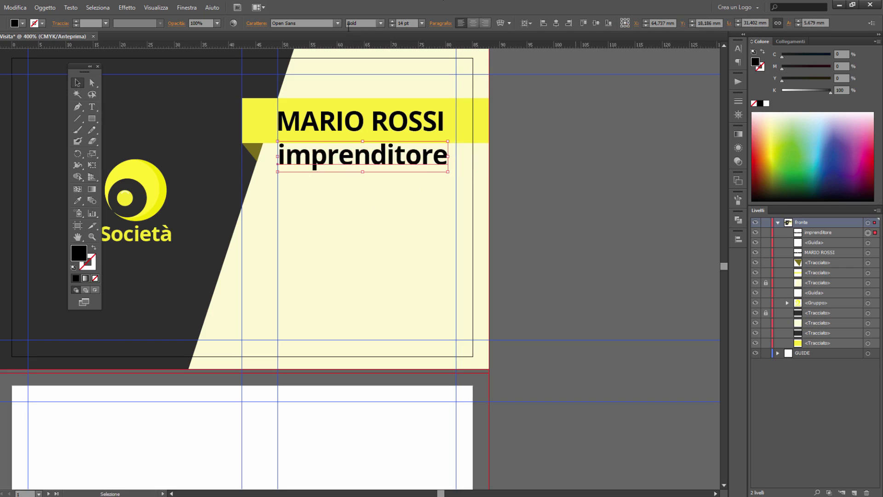
Set 'imprenditore' to Italic 10 pt and move it up closer to the banner.
{"action": "left_click", "coordinate": [381, 23]}
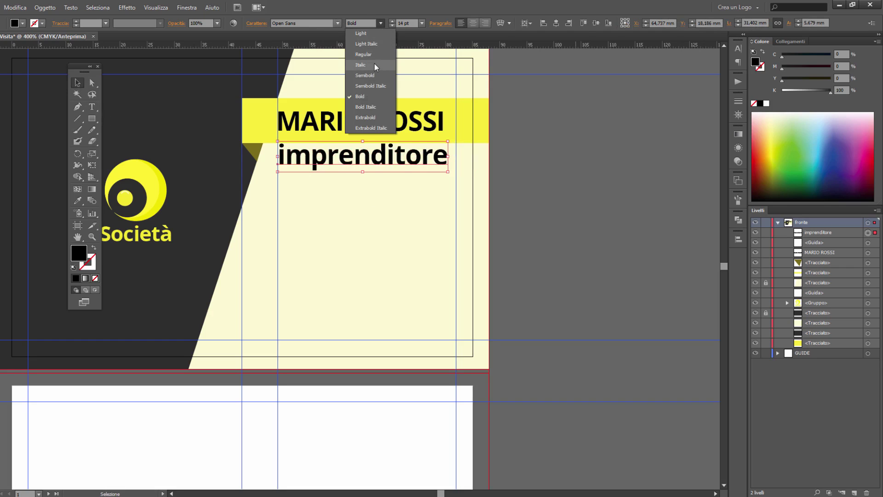
{"action": "left_click", "coordinate": [375, 65]}
{"action": "left_click", "coordinate": [393, 24]}
{"action": "left_click", "coordinate": [393, 24]}
{"action": "left_click", "coordinate": [393, 24]}
{"action": "left_click", "coordinate": [393, 24]}
{"action": "type", "text": "10"}
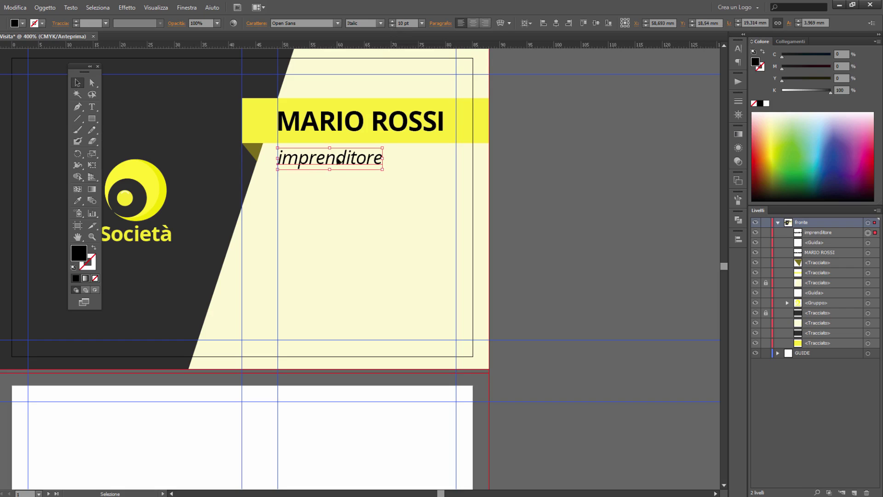
{"action": "left_click_drag", "start_coordinate": [338, 160], "coordinate": [337, 154]}
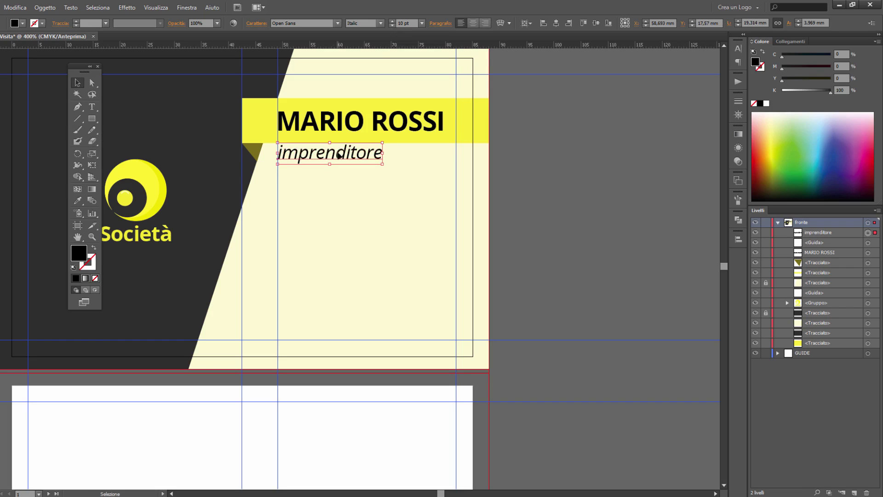
{"action": "key", "text": "Up"}
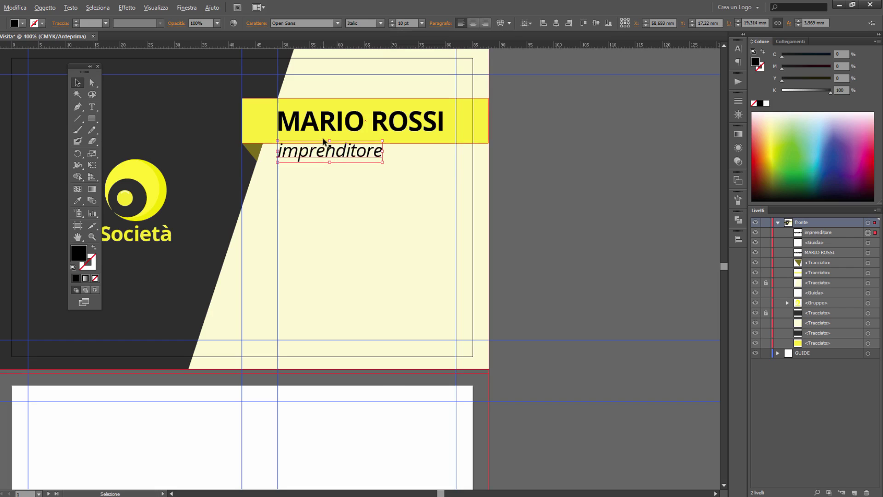
Adjust the guide and 'imprenditore' so the word aligns left with the name.
{"action": "scroll", "coordinate": [324, 142], "scroll_direction": "up", "scroll_amount": 4}
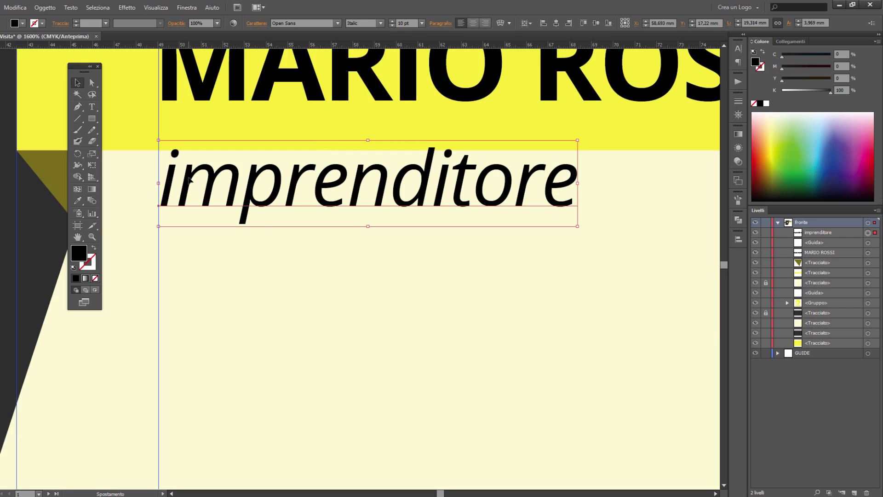
{"action": "left_click_drag", "start_coordinate": [189, 178], "coordinate": [189, 181]}
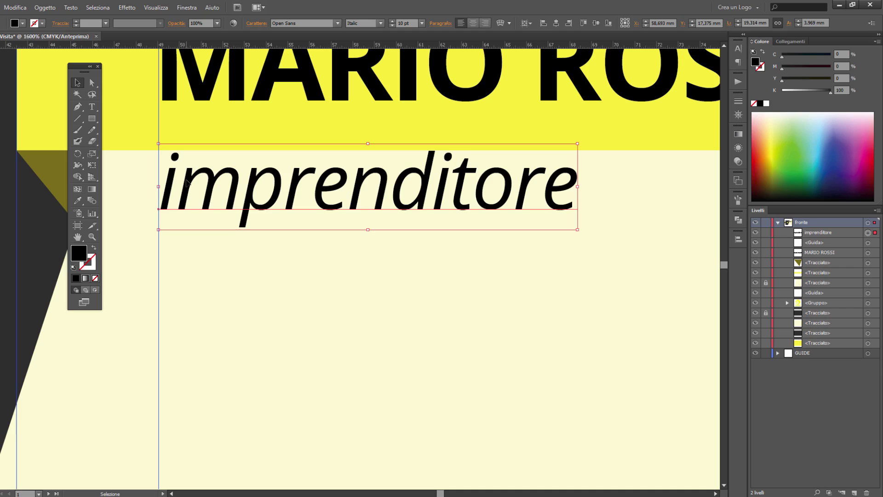
{"action": "scroll", "coordinate": [154, 167], "scroll_direction": "up", "scroll_amount": 1}
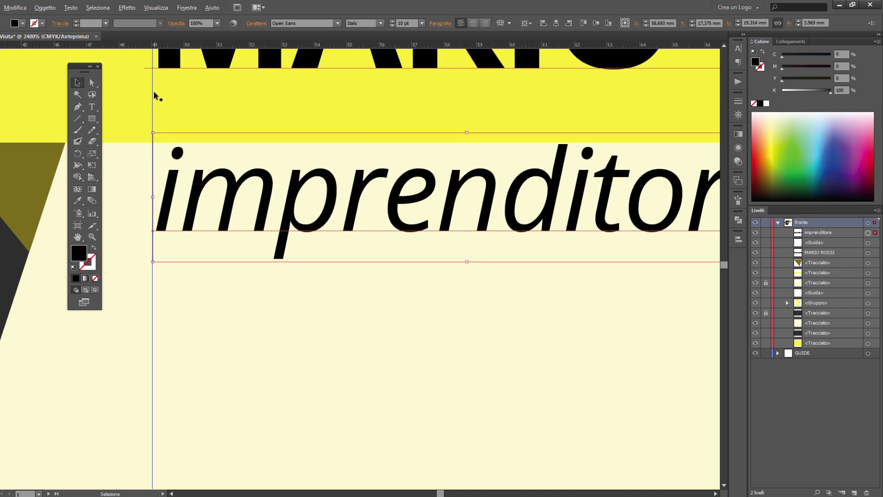
{"action": "left_click_drag", "start_coordinate": [153, 92], "coordinate": [159, 96]}
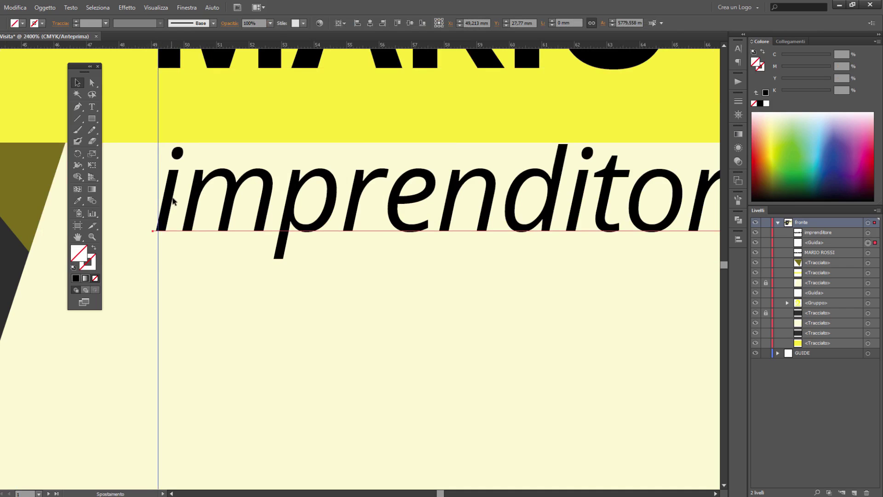
{"action": "left_click_drag", "start_coordinate": [173, 201], "coordinate": [175, 202]}
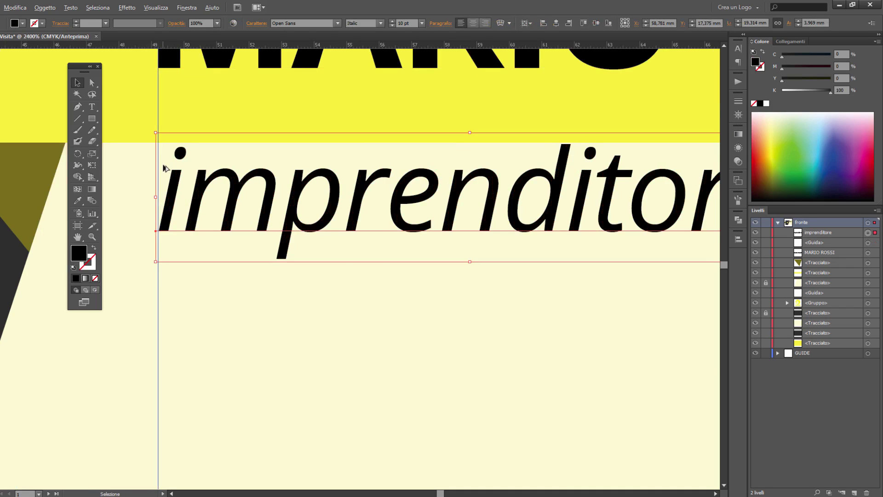
{"action": "scroll", "coordinate": [165, 158], "scroll_direction": "up", "scroll_amount": 2}
{"action": "left_click_drag", "start_coordinate": [207, 147], "coordinate": [206, 139]}
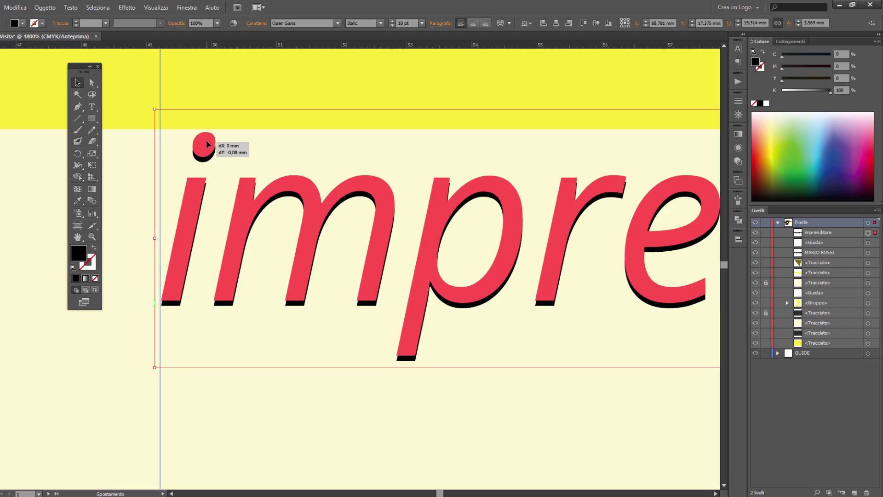
{"action": "scroll", "coordinate": [194, 183], "scroll_direction": "down", "scroll_amount": 5}
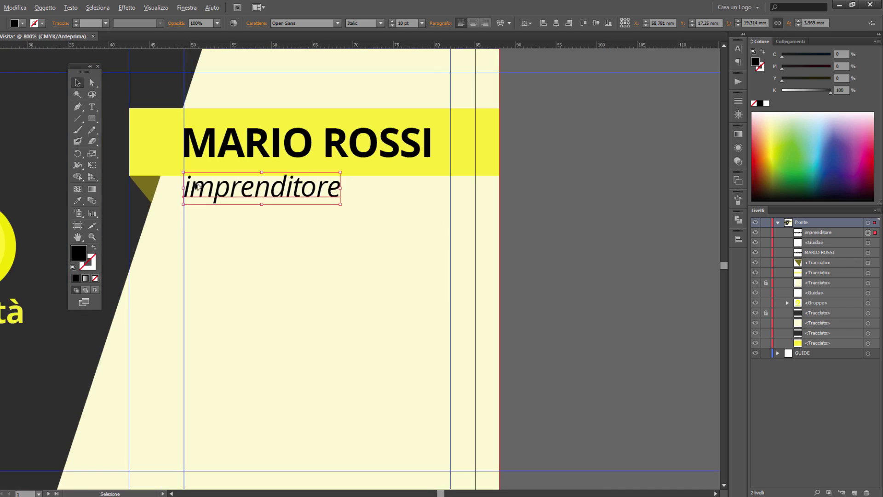
{"action": "left_click", "coordinate": [332, 211]}
{"action": "scroll", "coordinate": [366, 214], "scroll_direction": "down", "scroll_amount": 1}
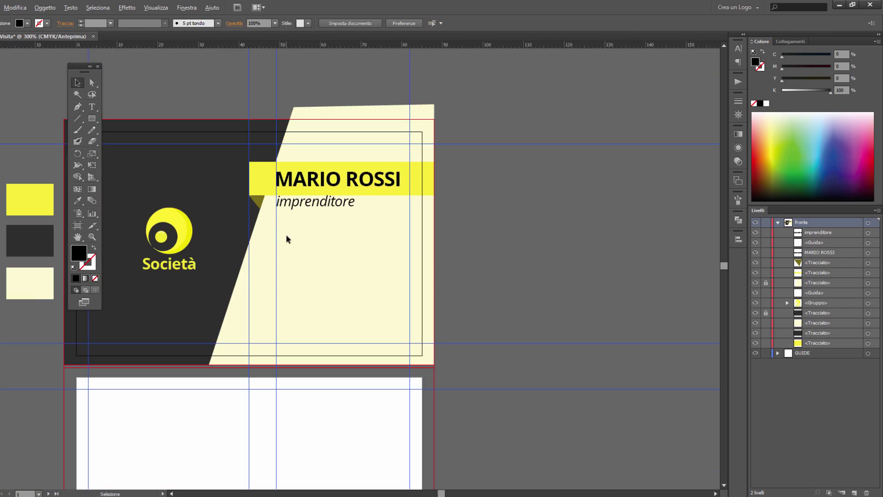
Open the Simboli panel and load the Icone Web symbol library beside the card.
{"action": "scroll", "coordinate": [277, 227], "scroll_direction": "up", "scroll_amount": 1}
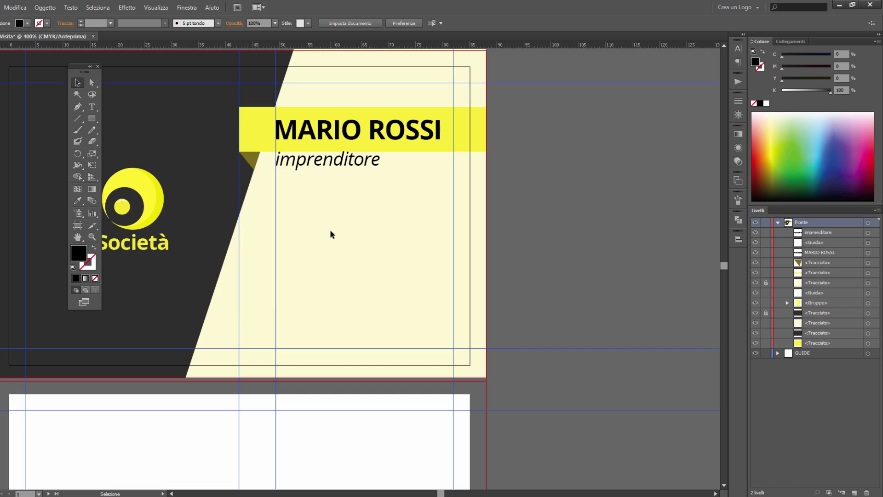
{"action": "left_click", "coordinate": [186, 7]}
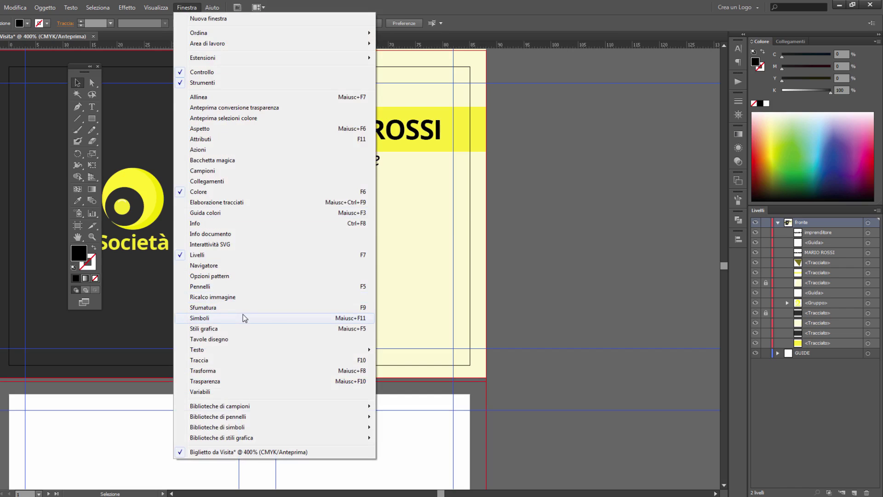
{"action": "left_click", "coordinate": [329, 318]}
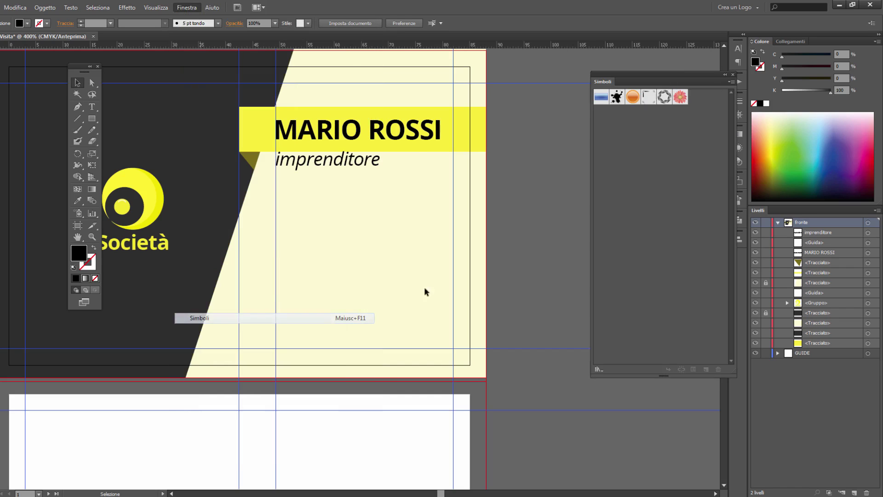
{"action": "left_click", "coordinate": [731, 82]}
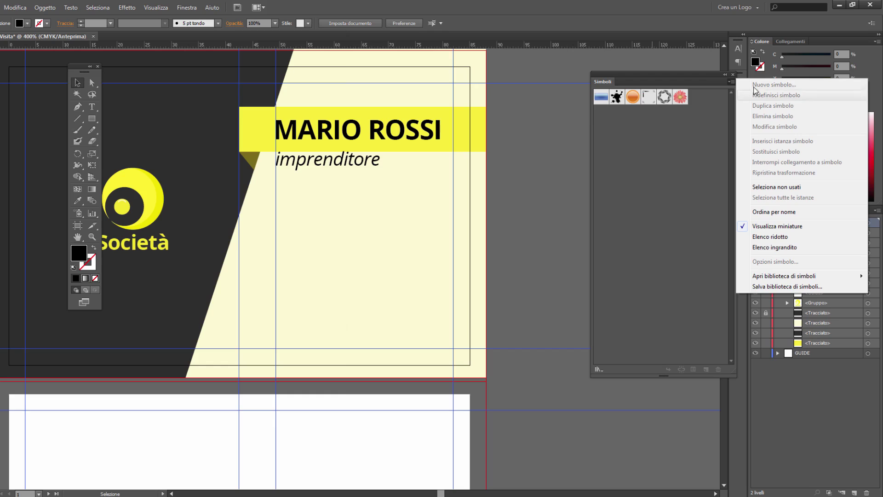
{"action": "mouse_move", "coordinate": [784, 275]}
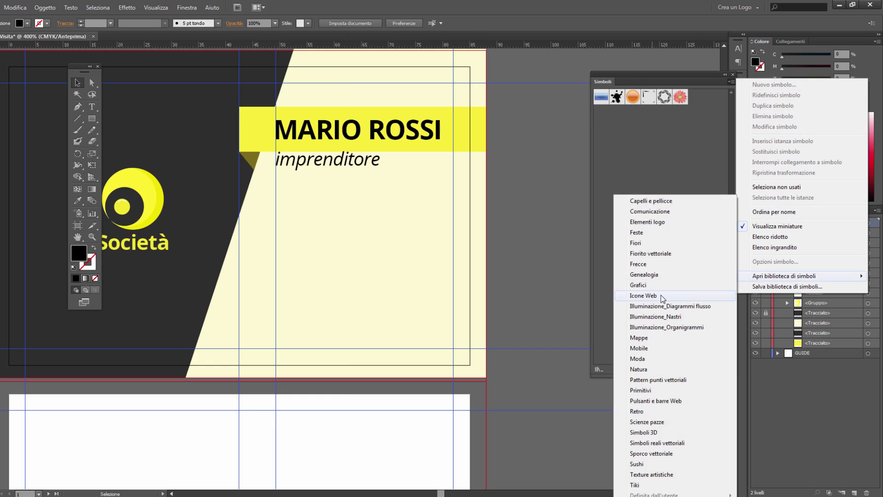
{"action": "left_click", "coordinate": [644, 295]}
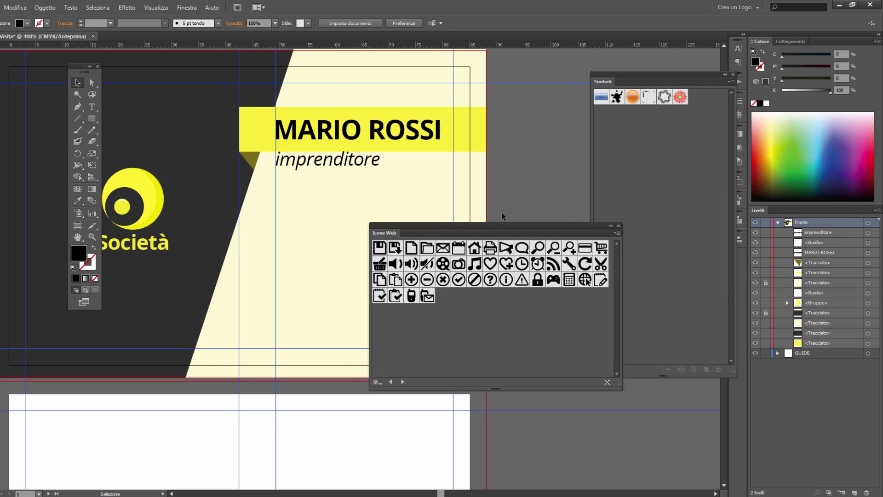
{"action": "left_click_drag", "start_coordinate": [512, 227], "coordinate": [632, 127]}
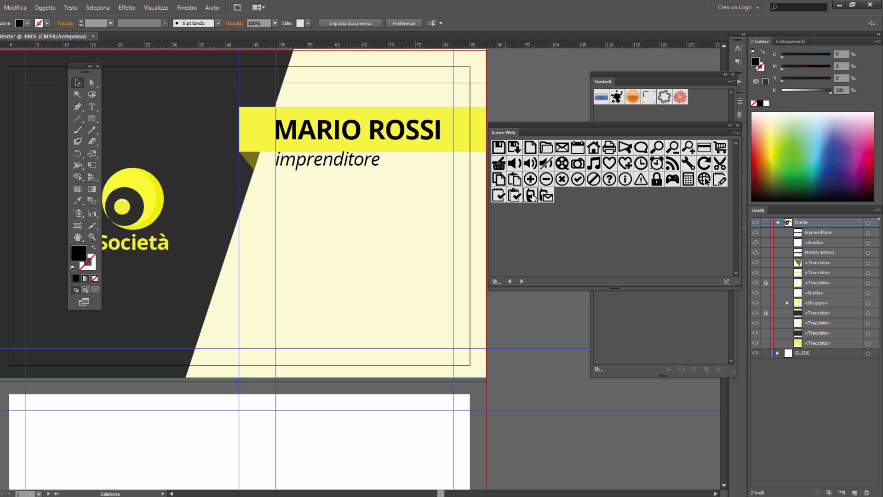
Place the Telefono symbol, shrink it, and position it just below 'imprenditore'.
{"action": "left_click_drag", "start_coordinate": [532, 197], "coordinate": [299, 216]}
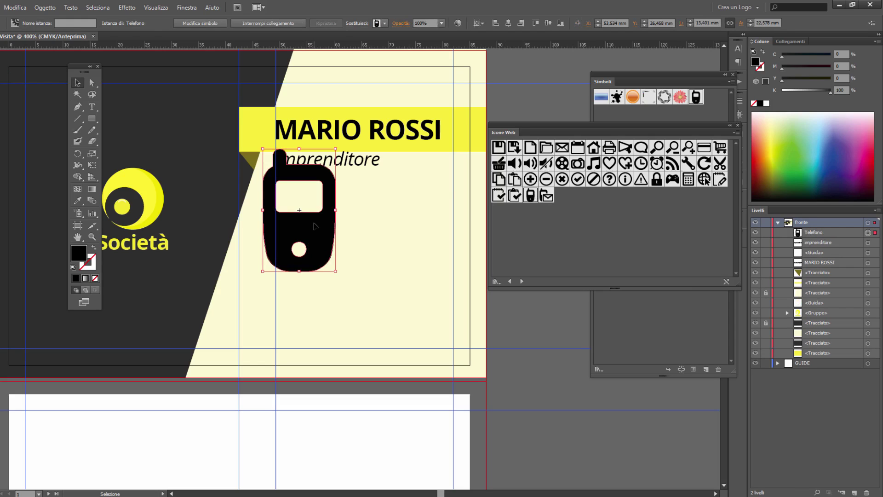
{"action": "double_click", "coordinate": [315, 226]}
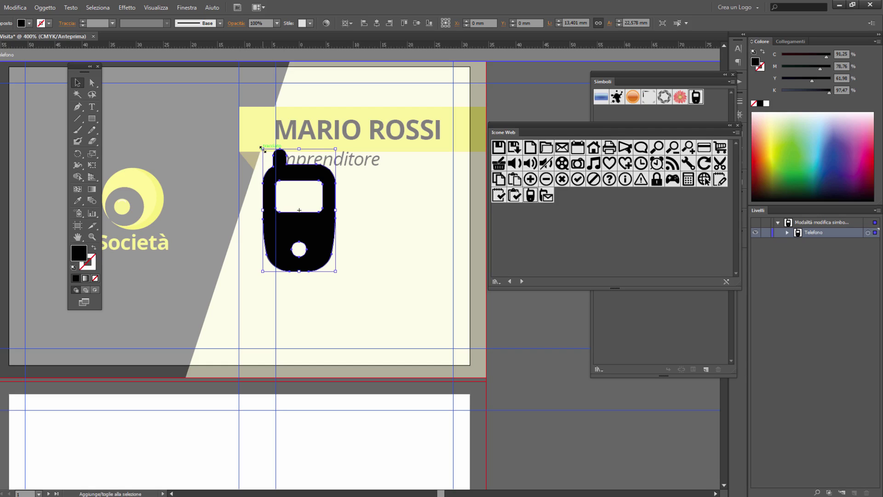
{"action": "mouse_move", "coordinate": [262, 149]}
{"action": "left_mouse_down"}
{"action": "mouse_move", "coordinate": [321, 248]}
{"action": "mouse_move", "coordinate": [284, 162]}
{"action": "left_mouse_up"}
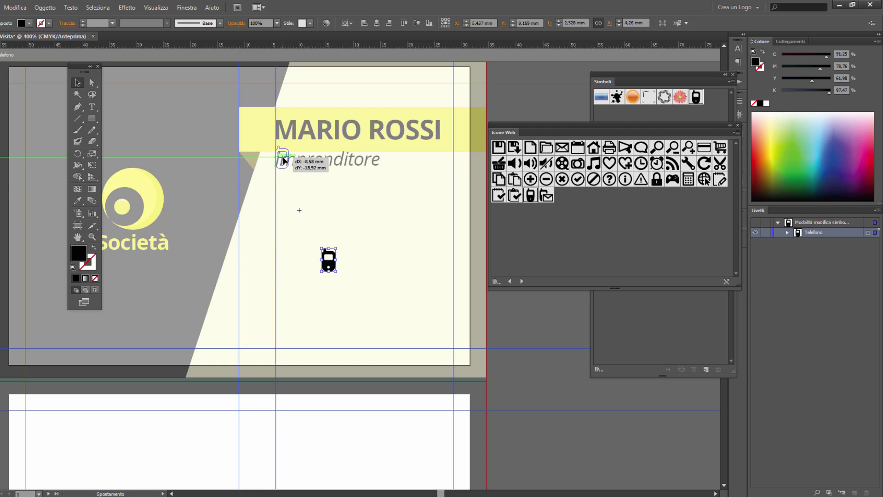
{"action": "left_click_drag", "start_coordinate": [284, 162], "coordinate": [284, 212]}
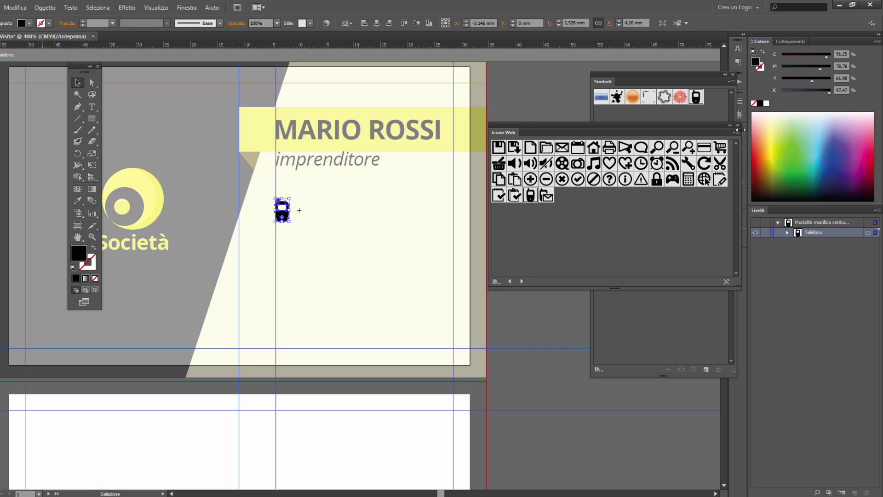
{"action": "key", "text": "Escape"}
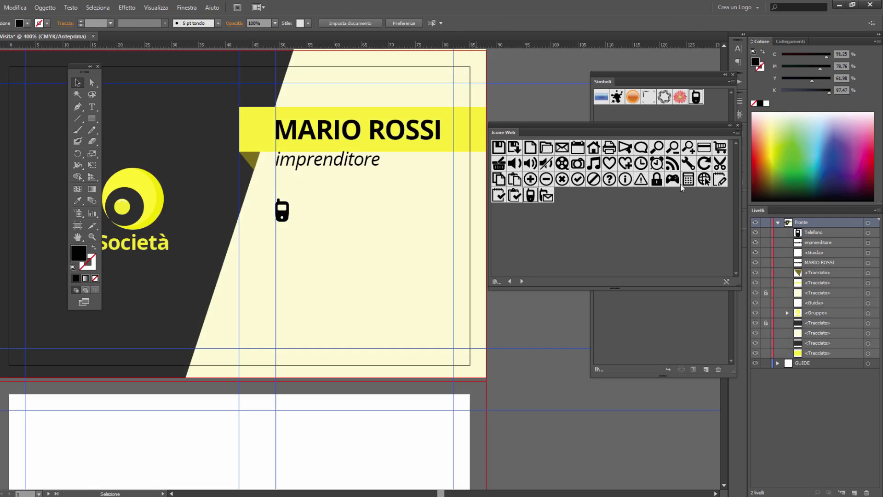
Place the Passa al Web globe symbol and scale it to about 3.6 mm.
{"action": "left_click", "coordinate": [704, 180]}
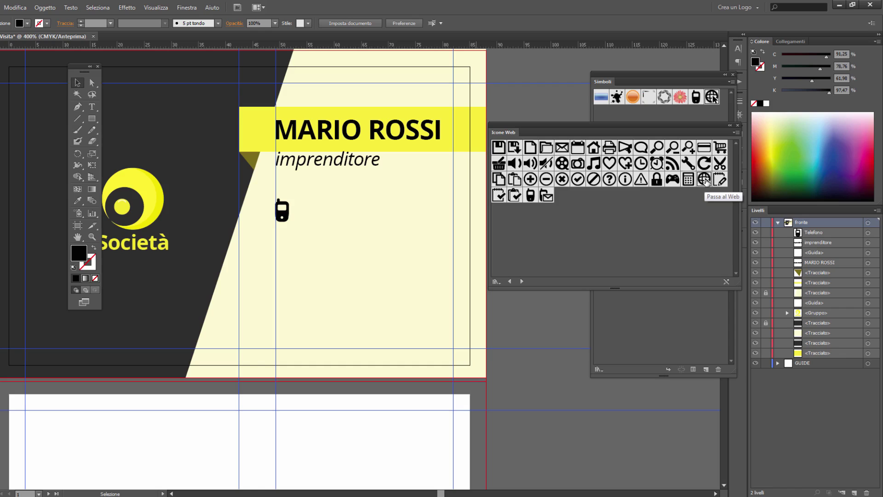
{"action": "left_click_drag", "start_coordinate": [706, 181], "coordinate": [343, 232]}
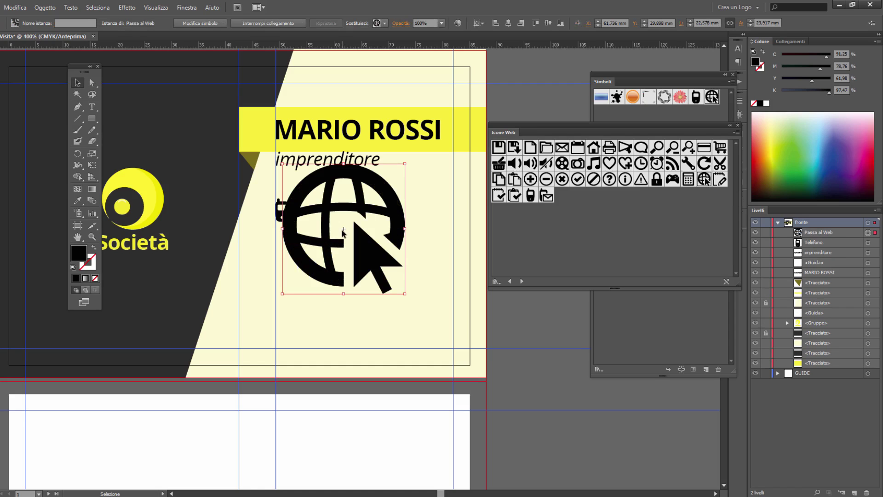
{"action": "double_click", "coordinate": [347, 179]}
{"action": "left_click", "coordinate": [357, 186]}
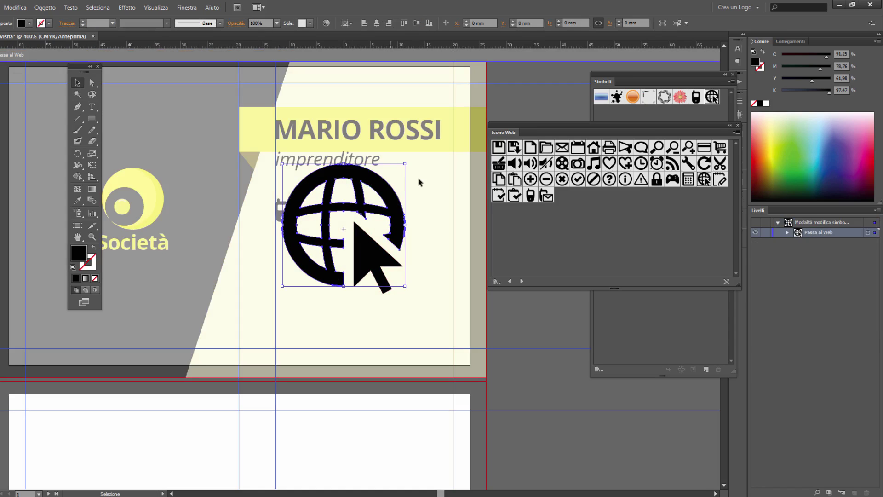
{"action": "left_click_drag", "start_coordinate": [404, 163], "coordinate": [307, 227]}
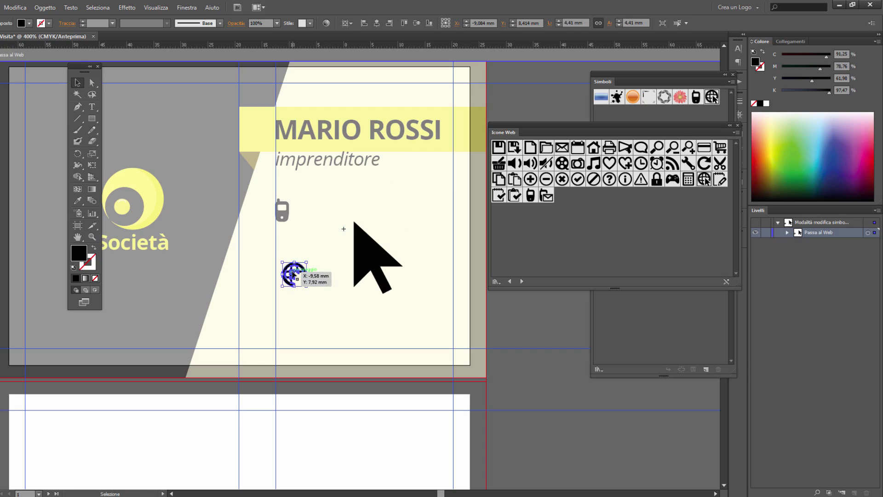
{"action": "key", "text": "ctrl+z"}
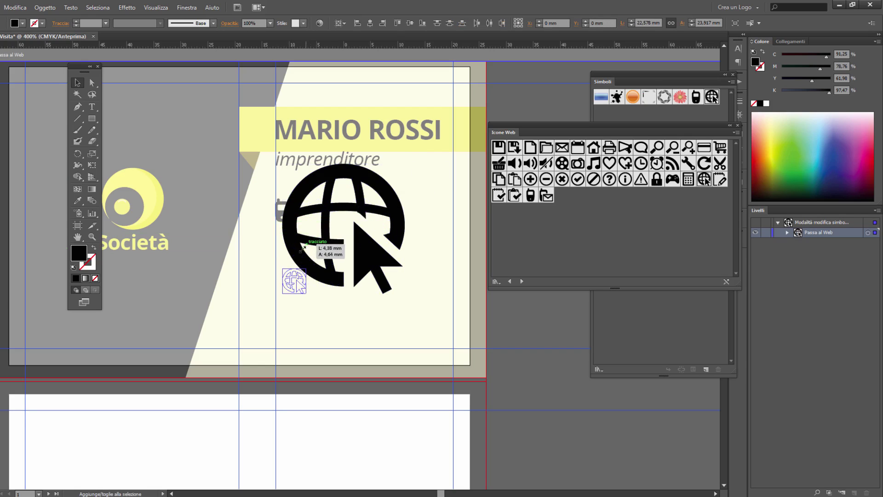
{"action": "mouse_move", "coordinate": [406, 164]}
{"action": "left_mouse_down"}
{"action": "mouse_move", "coordinate": [303, 273]}
{"action": "mouse_move", "coordinate": [275, 210]}
{"action": "left_mouse_up"}
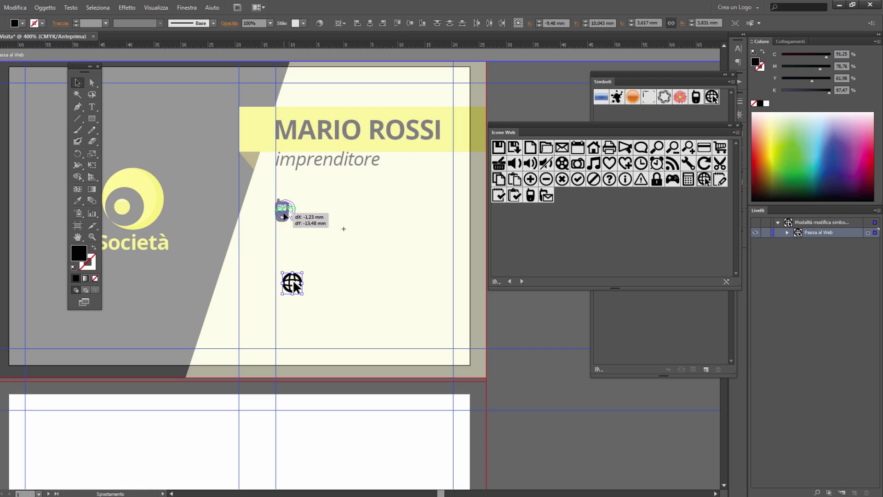
Move the globe icon below the phone icon, left-aligned with it.
{"action": "scroll", "coordinate": [275, 210], "scroll_direction": "up", "scroll_amount": 3}
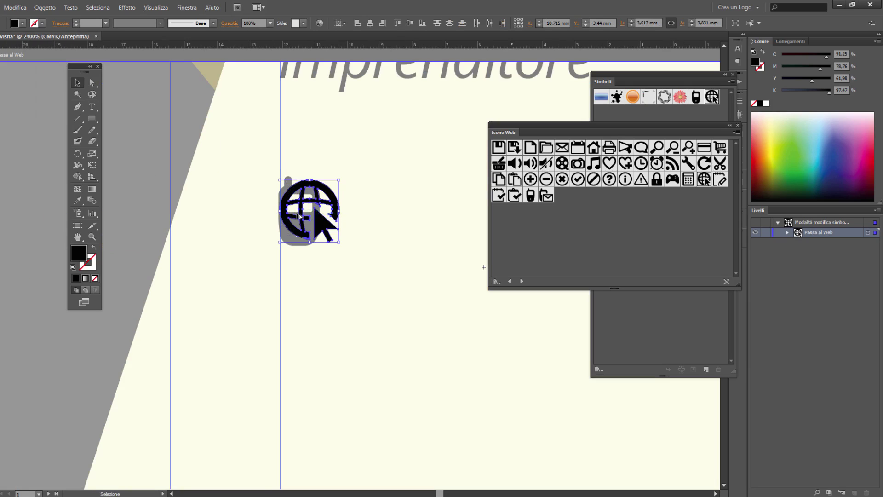
{"action": "scroll", "coordinate": [286, 214], "scroll_direction": "up", "scroll_amount": 2}
{"action": "left_click_drag", "start_coordinate": [353, 229], "coordinate": [353, 236]}
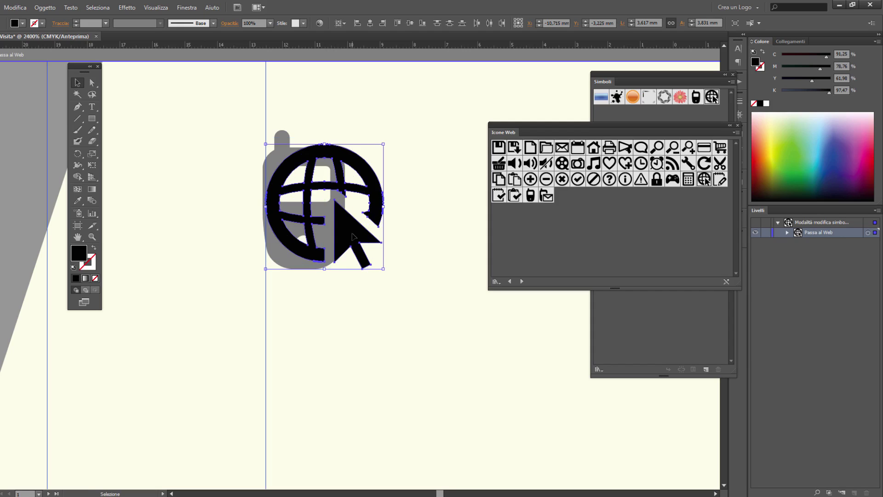
{"action": "scroll", "coordinate": [352, 236], "scroll_direction": "down", "scroll_amount": 2}
{"action": "left_click_drag", "start_coordinate": [353, 230], "coordinate": [352, 360]}
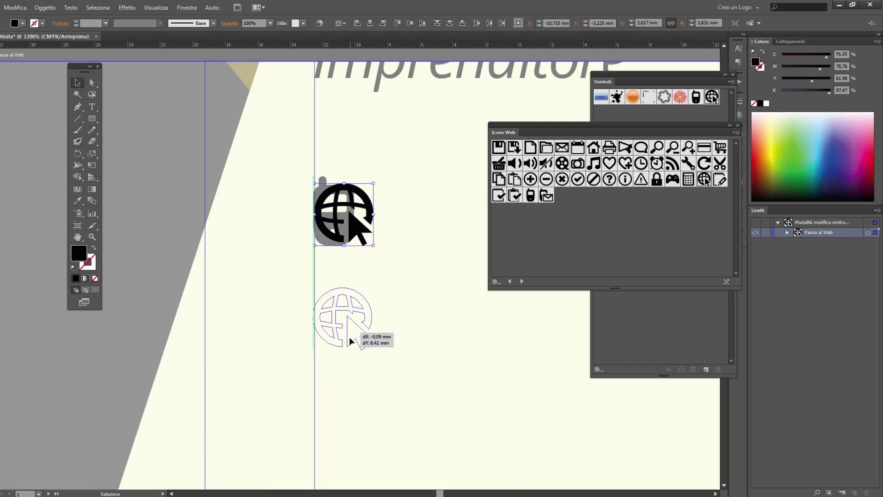
{"action": "scroll", "coordinate": [354, 356], "scroll_direction": "down", "scroll_amount": 3}
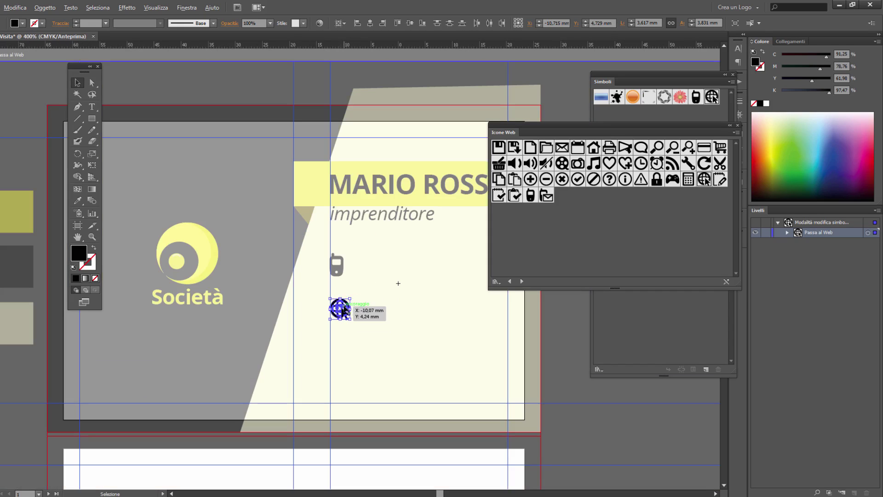
{"action": "scroll", "coordinate": [343, 308], "scroll_direction": "down", "scroll_amount": 1}
{"action": "left_click", "coordinate": [398, 304]}
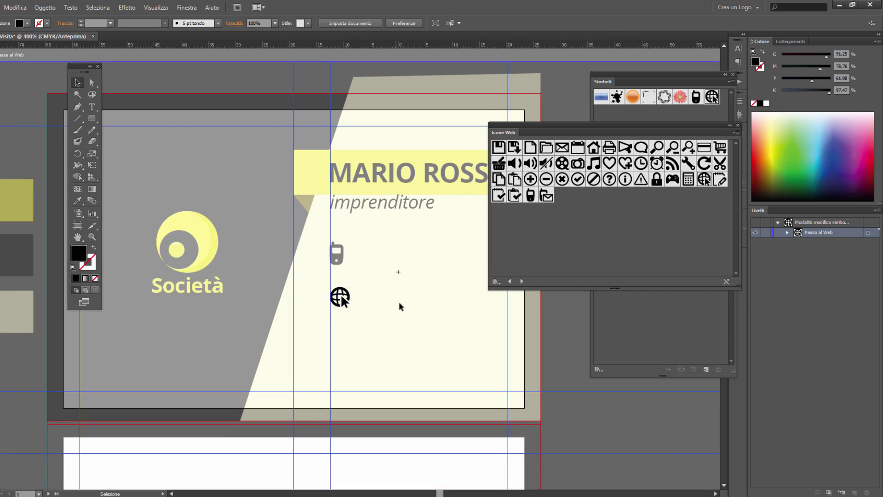
Place the E-mail envelope symbol, size it to match, and move it below the globe.
{"action": "double_click", "coordinate": [398, 272]}
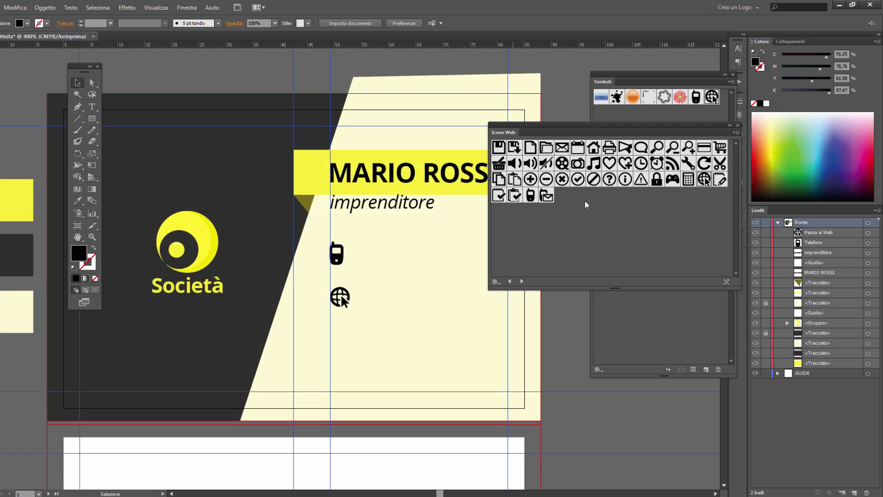
{"action": "left_click_drag", "start_coordinate": [562, 147], "coordinate": [400, 321]}
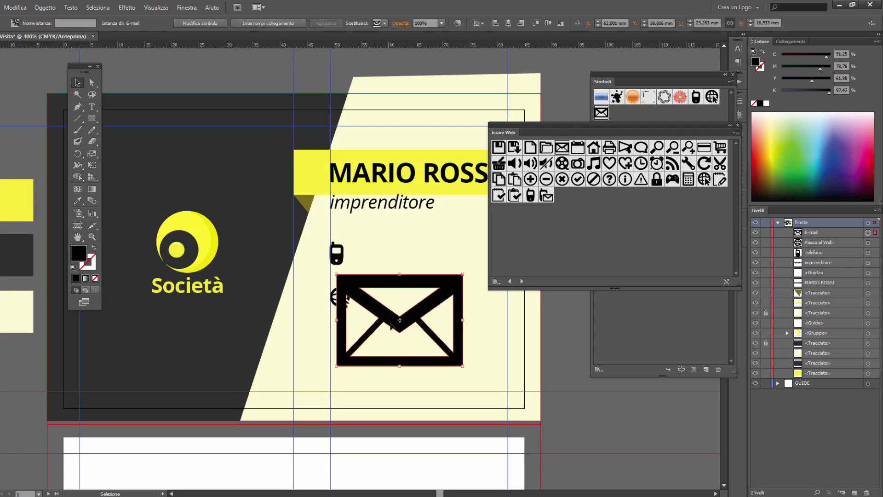
{"action": "mouse_move", "coordinate": [463, 275]}
{"action": "left_mouse_down"}
{"action": "mouse_move", "coordinate": [355, 362]}
{"action": "mouse_move", "coordinate": [355, 227]}
{"action": "mouse_move", "coordinate": [342, 221]}
{"action": "left_mouse_up"}
{"action": "scroll", "coordinate": [355, 363], "scroll_direction": "up", "scroll_amount": 2}
{"action": "scroll", "coordinate": [343, 221], "scroll_direction": "up", "scroll_amount": 3}
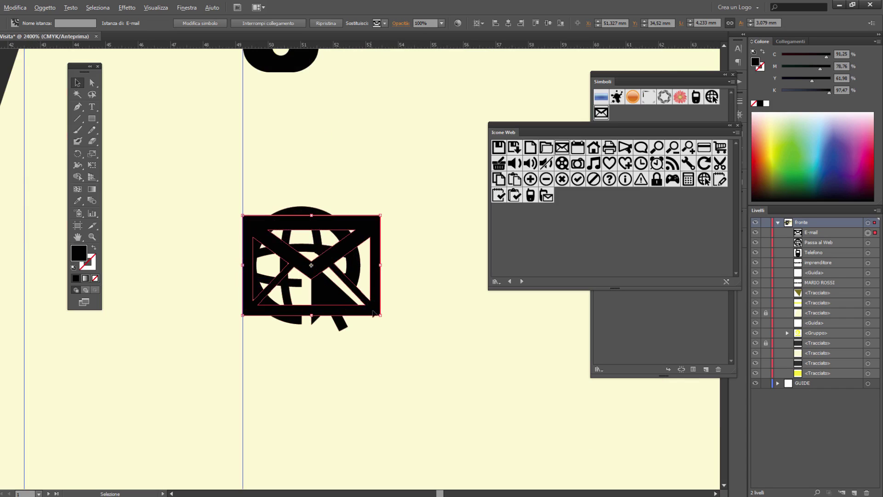
{"action": "left_click_drag", "start_coordinate": [380, 316], "coordinate": [394, 326]}
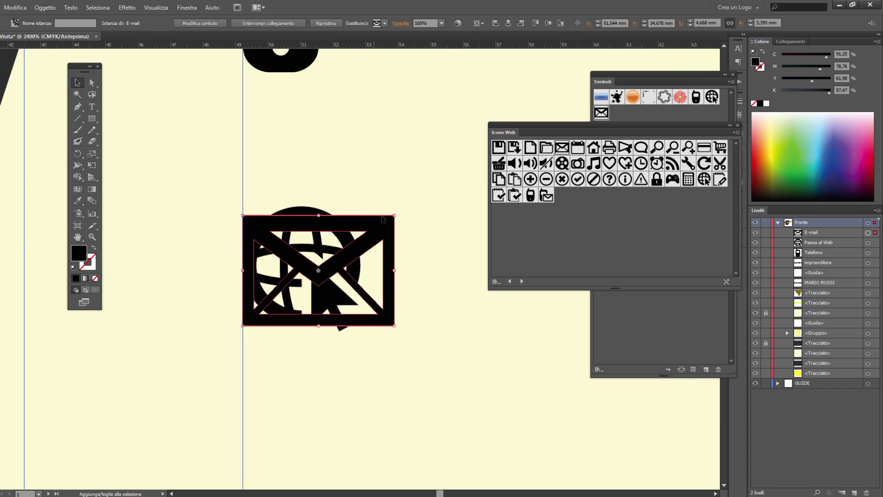
{"action": "scroll", "coordinate": [364, 230], "scroll_direction": "down", "scroll_amount": 3}
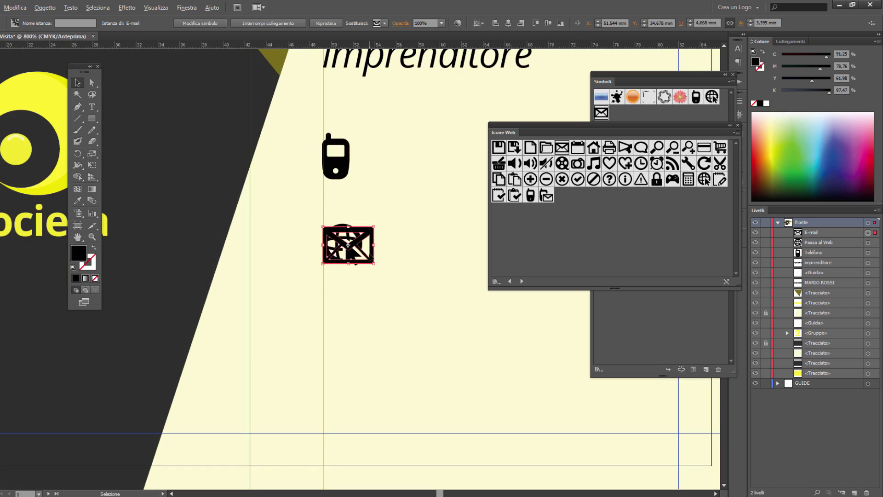
{"action": "mouse_move", "coordinate": [370, 257]}
{"action": "left_mouse_down"}
{"action": "mouse_move", "coordinate": [376, 368]}
{"action": "mouse_move", "coordinate": [363, 321]}
{"action": "left_mouse_up"}
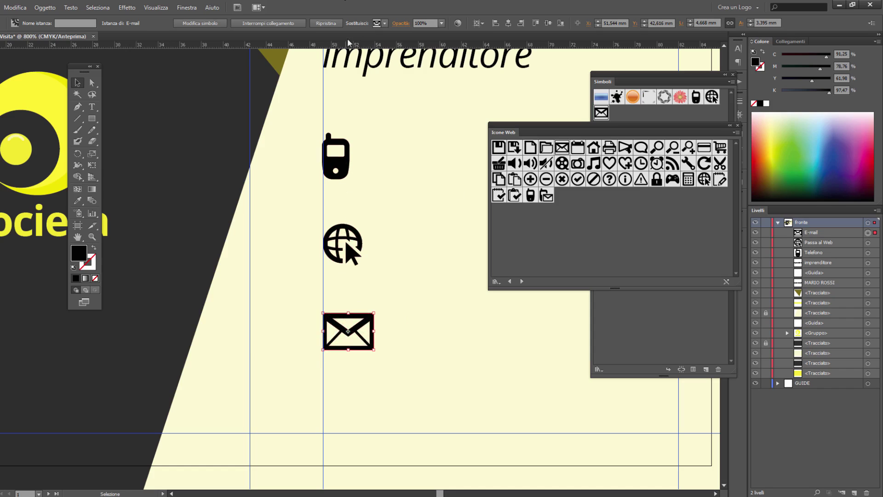
Add a horizontal guide and nudge the envelope into alignment with it.
{"action": "left_click_drag", "start_coordinate": [348, 46], "coordinate": [358, 223]}
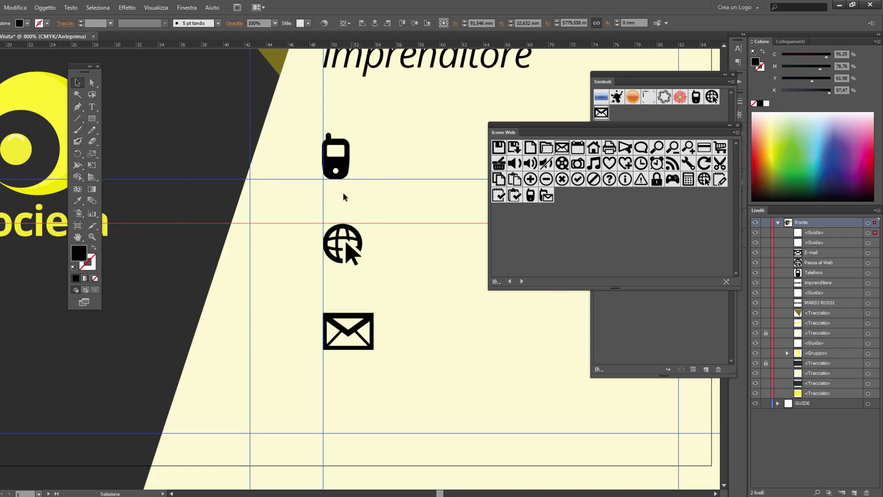
{"action": "scroll", "coordinate": [343, 192], "scroll_direction": "down", "scroll_amount": 2}
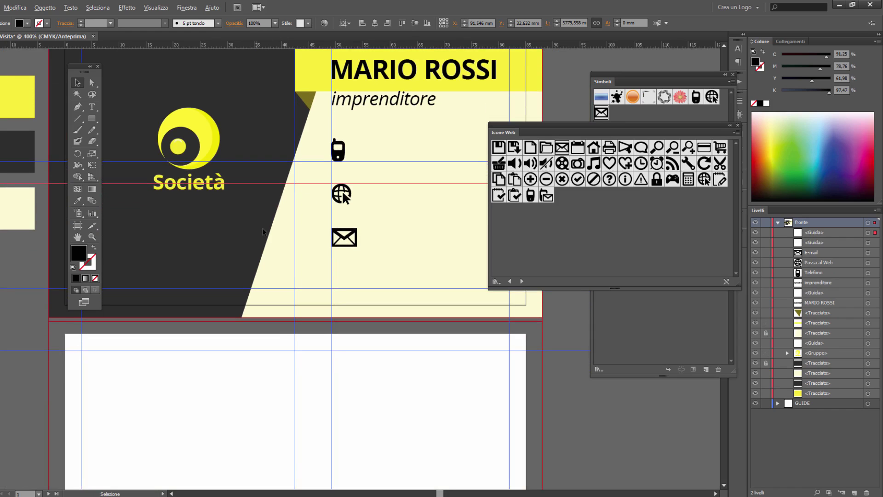
{"action": "left_click_drag", "start_coordinate": [344, 237], "coordinate": [344, 235]}
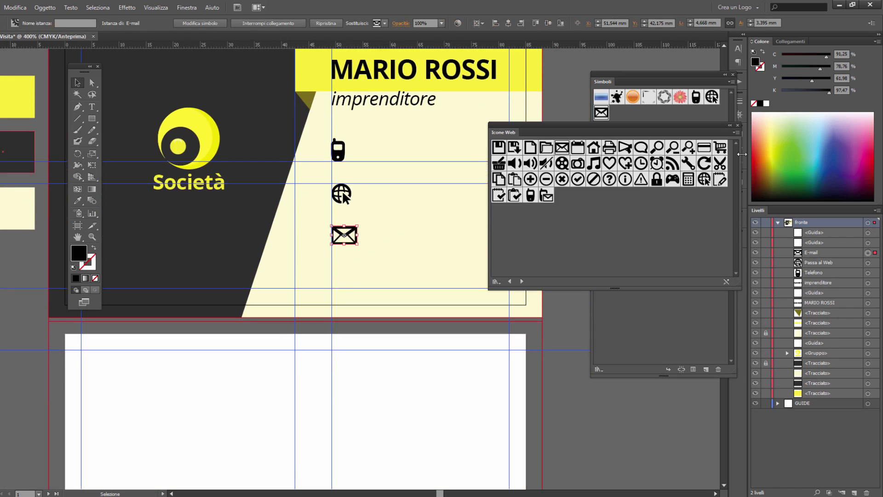
Close the Icone Web symbol library and shrink the envelope icon to match the others.
{"action": "left_click", "coordinate": [738, 125]}
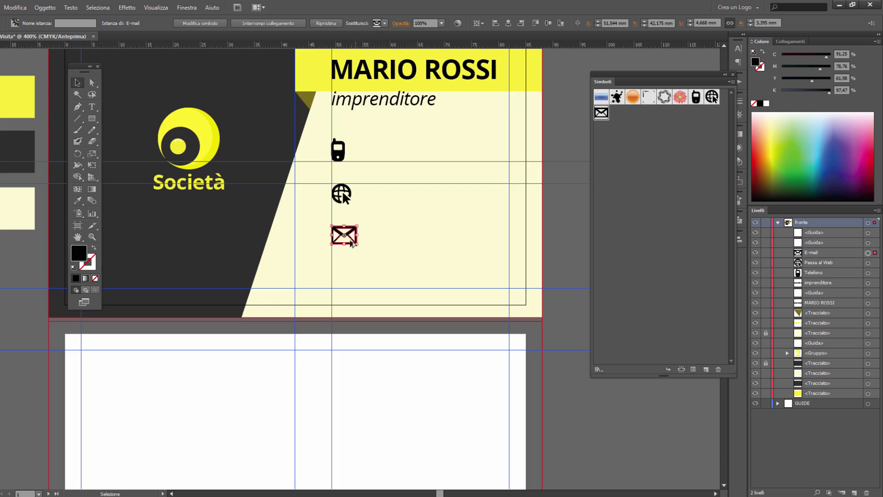
{"action": "scroll", "coordinate": [356, 244], "scroll_direction": "up", "scroll_amount": 2}
{"action": "left_click_drag", "start_coordinate": [364, 246], "coordinate": [353, 237]}
{"action": "left_click", "coordinate": [326, 248]}
{"action": "scroll", "coordinate": [326, 246], "scroll_direction": "down", "scroll_amount": 1}
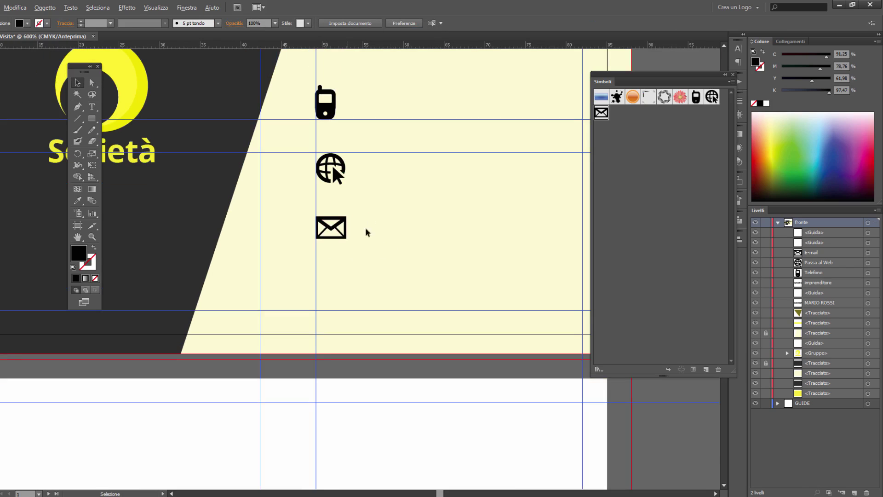
{"action": "scroll", "coordinate": [368, 202], "scroll_direction": "up", "scroll_amount": 1}
{"action": "scroll", "coordinate": [361, 227], "scroll_direction": "up", "scroll_amount": 3}
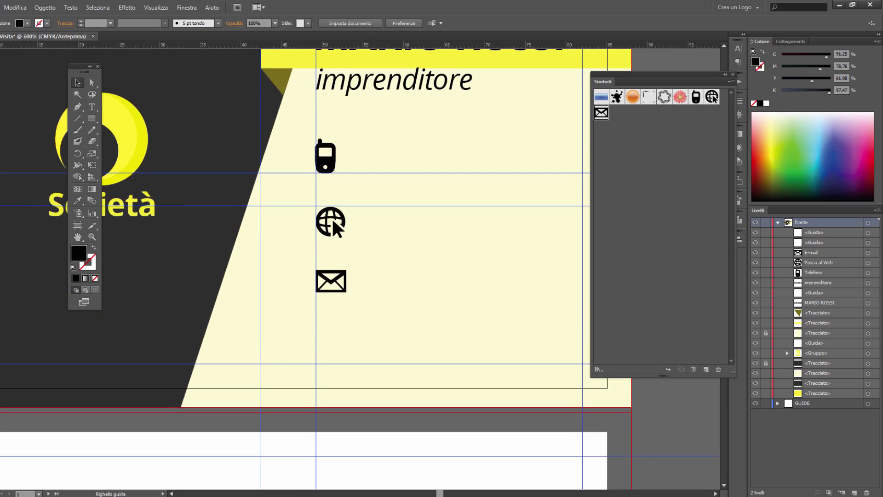
Drag a vertical ruler guide to sit just right of the icon column.
{"action": "mouse_move", "coordinate": [302, 133]}
{"action": "left_mouse_down"}
{"action": "mouse_move", "coordinate": [346, 129]}
{"action": "mouse_move", "coordinate": [372, 159]}
{"action": "left_mouse_up"}
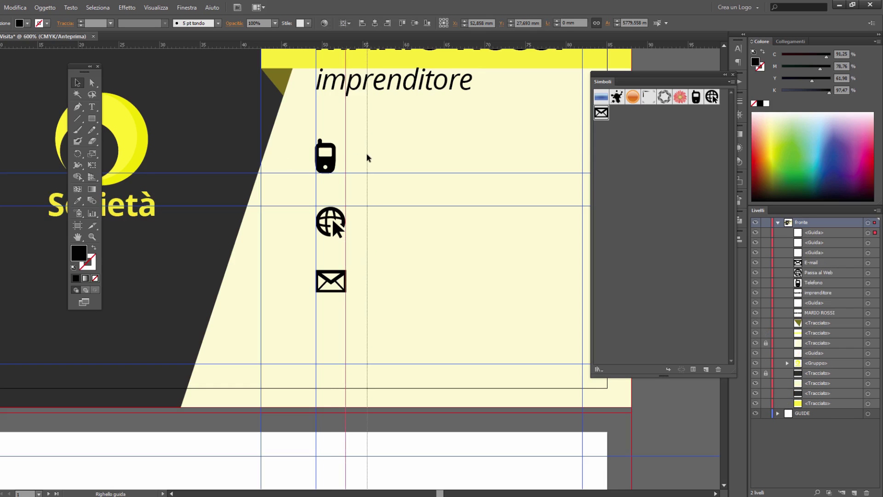
{"action": "left_click_drag", "start_coordinate": [371, 159], "coordinate": [367, 156]}
{"action": "scroll", "coordinate": [329, 177], "scroll_direction": "down", "scroll_amount": 1}
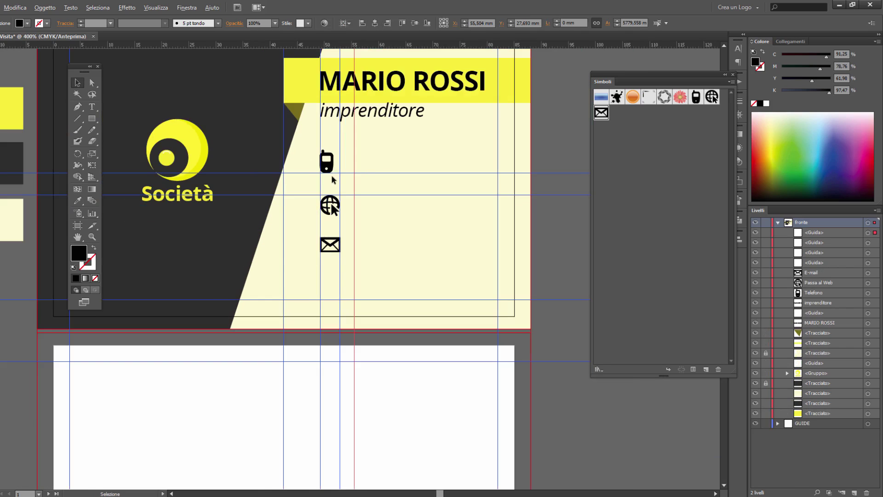
{"action": "scroll", "coordinate": [386, 184], "scroll_direction": "up", "scroll_amount": 1}
{"action": "scroll", "coordinate": [387, 184], "scroll_direction": "up", "scroll_amount": 1}
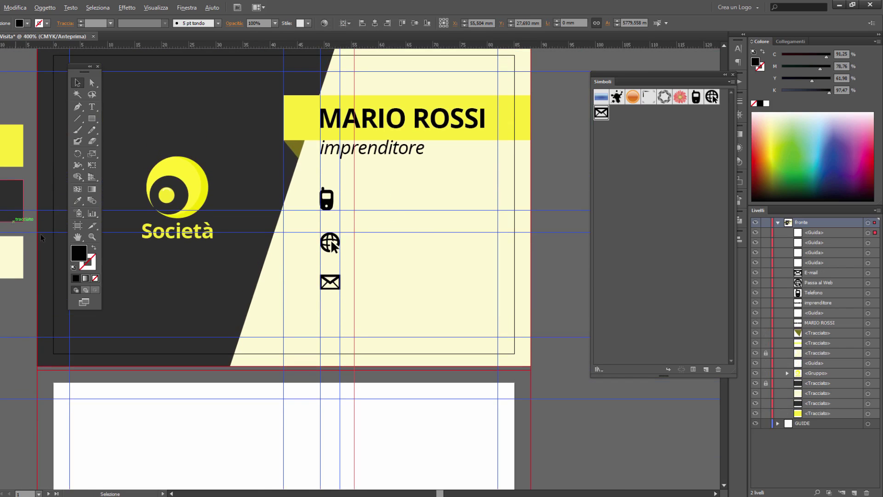
{"action": "left_click", "coordinate": [92, 106]}
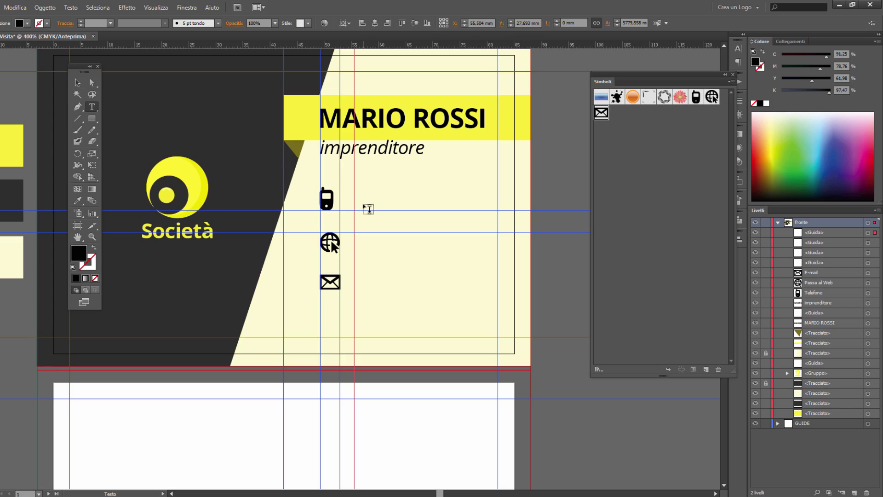
Type a placeholder phone number beside the phone icon in Regular 8 pt.
{"action": "left_click", "coordinate": [369, 209]}
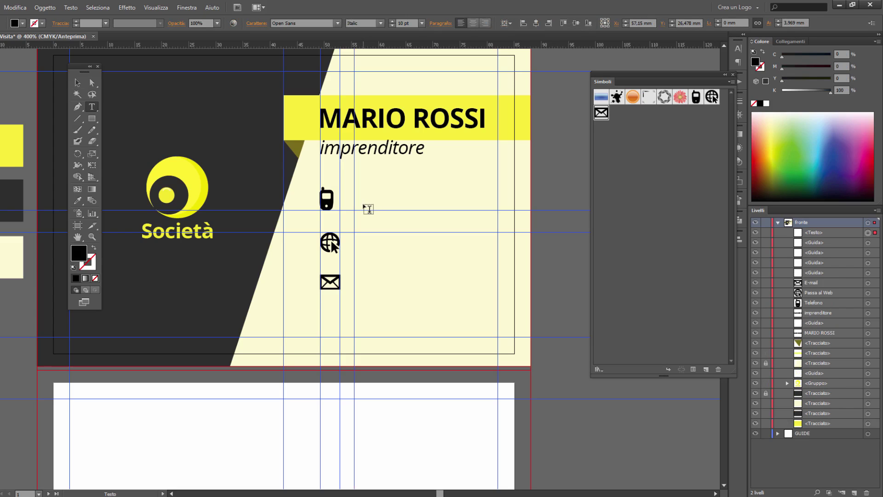
{"action": "type", "text": "+ 39 333 33"}
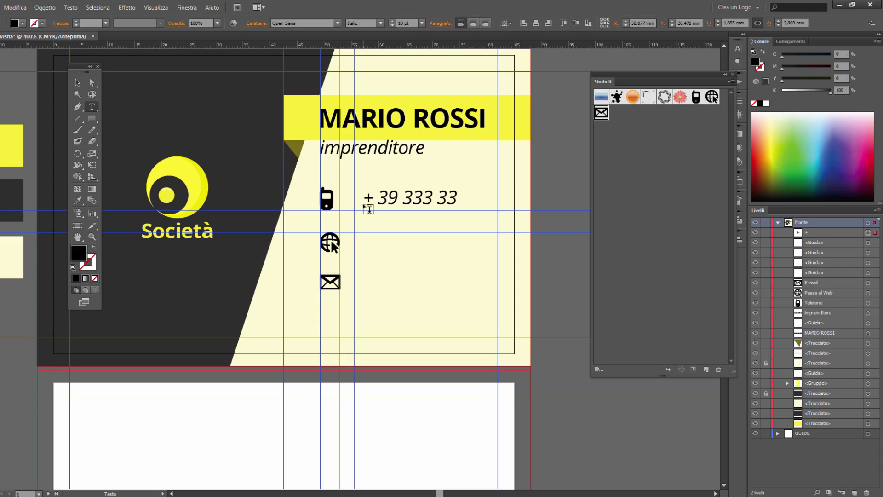
{"action": "type", "text": "33333"}
{"action": "key", "text": "ctrl+a"}
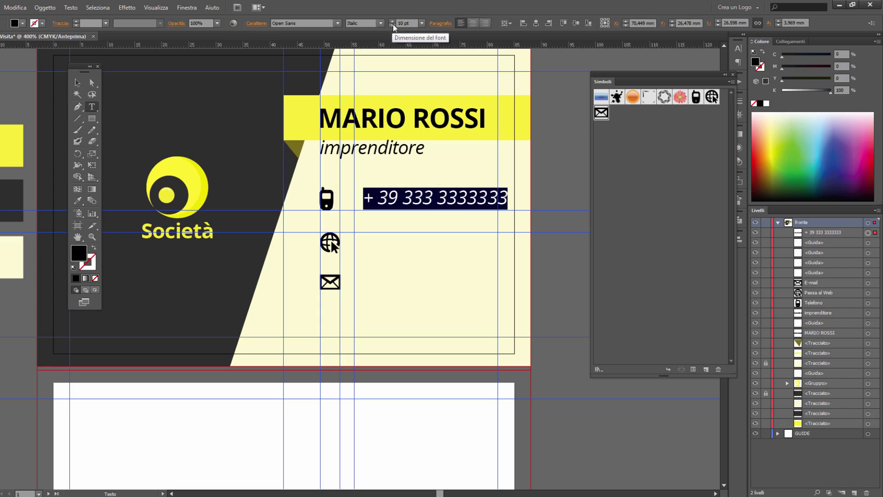
{"action": "left_click", "coordinate": [393, 25]}
{"action": "left_click", "coordinate": [393, 26]}
{"action": "left_click", "coordinate": [382, 20]}
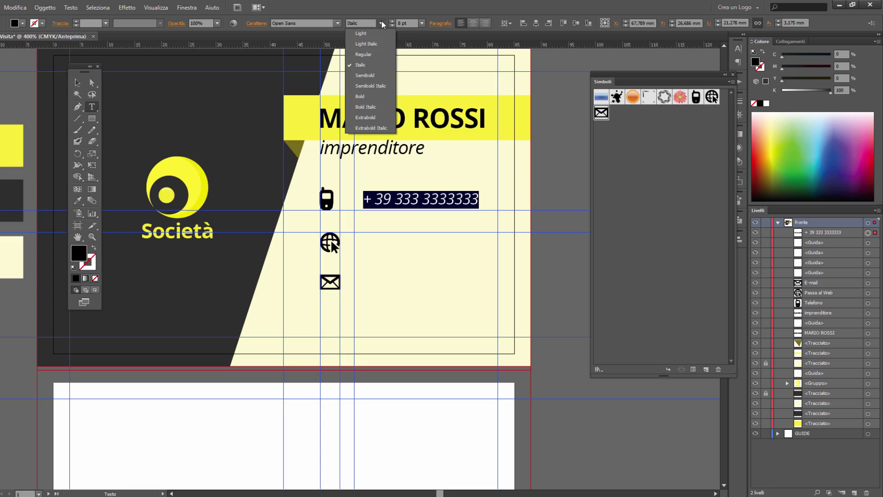
{"action": "left_click", "coordinate": [364, 54]}
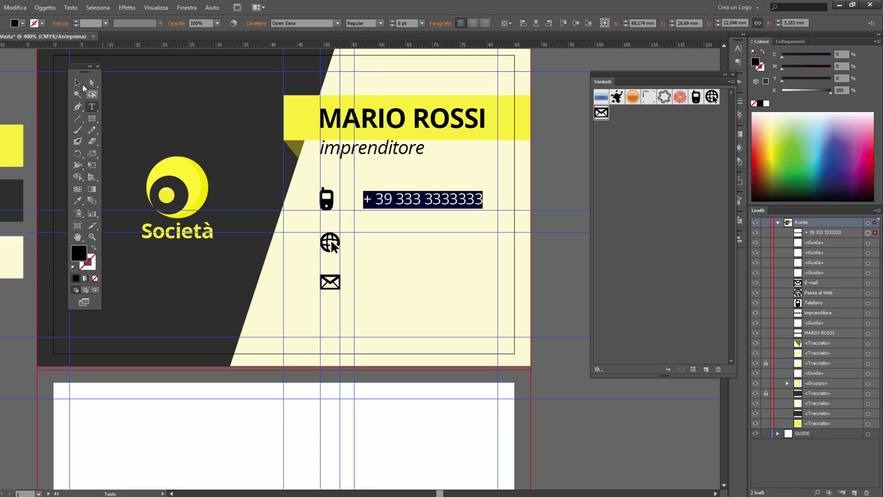
Stretch the phone number to 103% vertical scale and nudge it into position.
{"action": "left_click", "coordinate": [79, 83]}
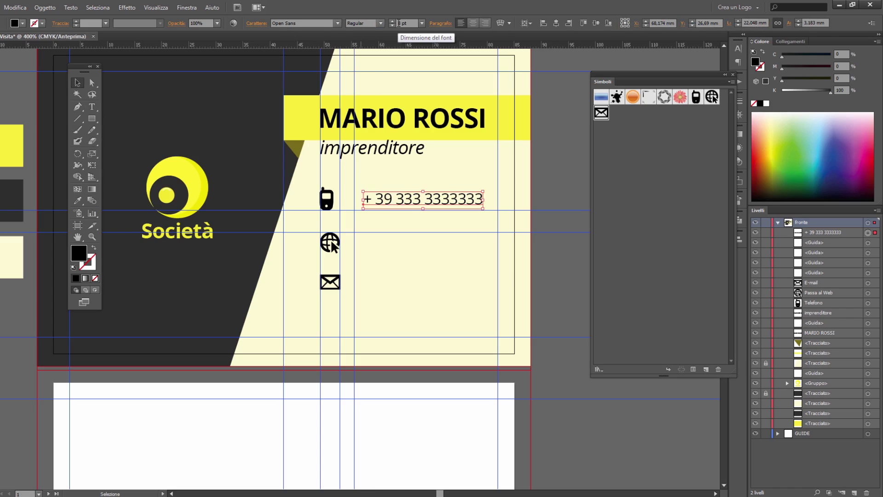
{"action": "left_click", "coordinate": [257, 23]}
{"action": "triple_click", "coordinate": [174, 95]}
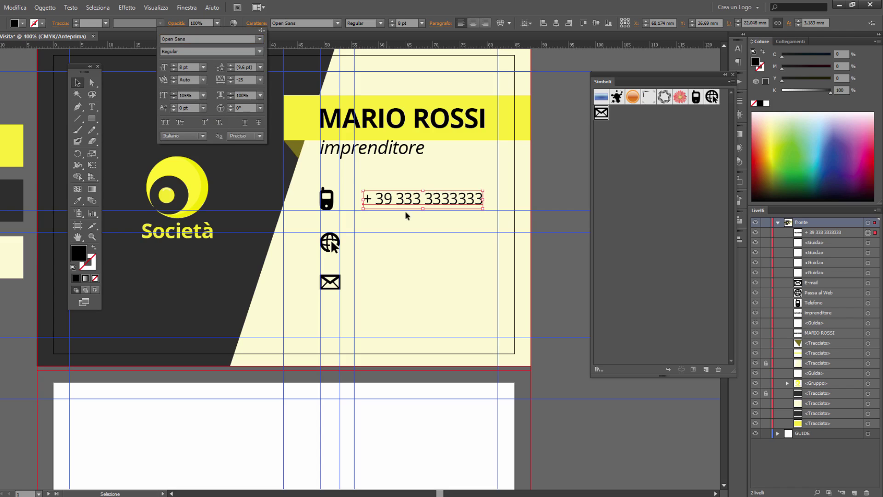
{"action": "left_click", "coordinate": [395, 203]}
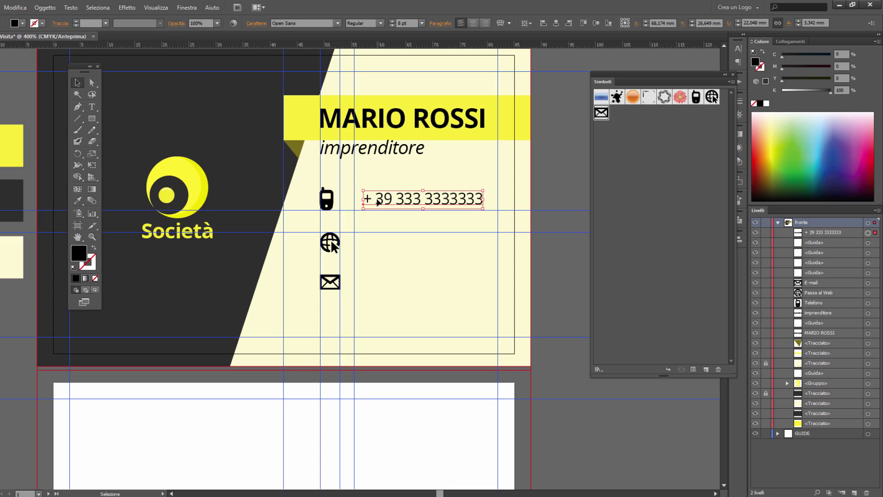
{"action": "mouse_move", "coordinate": [386, 205]}
{"action": "left_mouse_down"}
{"action": "mouse_move", "coordinate": [367, 210]}
{"action": "mouse_move", "coordinate": [427, 199]}
{"action": "left_mouse_up"}
Add a horizontal ruler guide below the phone line.
{"action": "scroll", "coordinate": [368, 210], "scroll_direction": "up", "scroll_amount": 5}
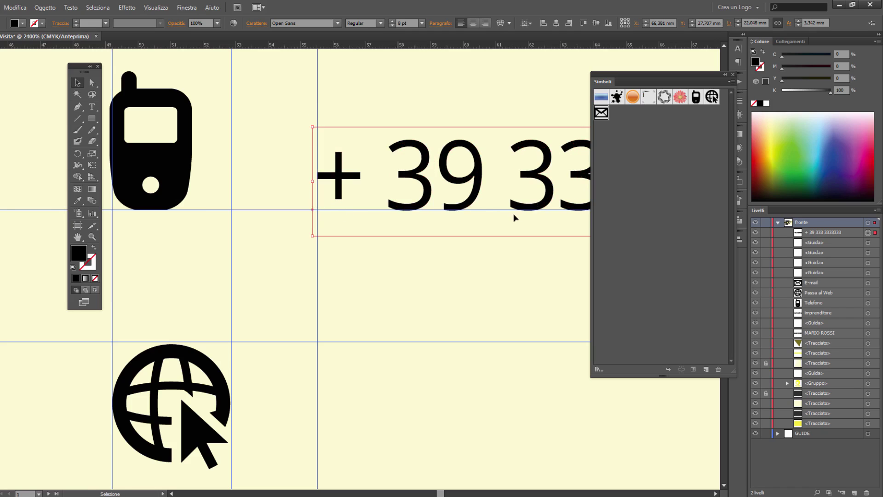
{"action": "scroll", "coordinate": [325, 207], "scroll_direction": "down", "scroll_amount": 2}
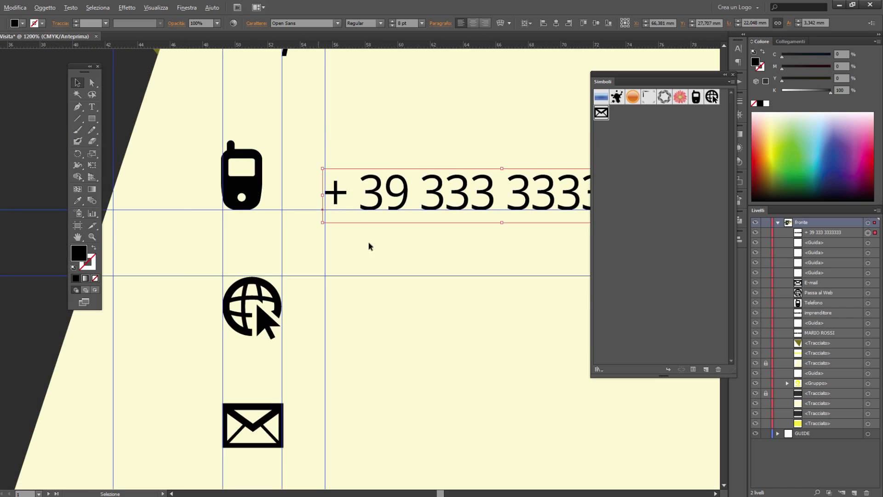
{"action": "scroll", "coordinate": [342, 225], "scroll_direction": "down", "scroll_amount": 1}
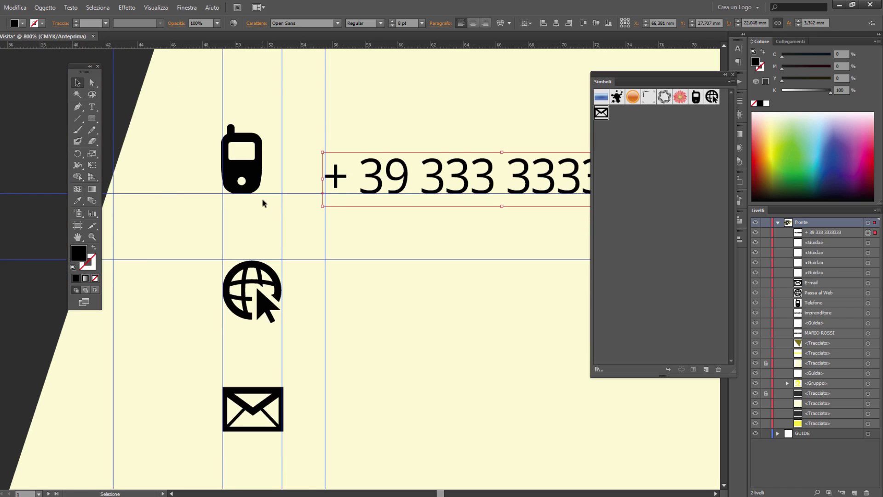
{"action": "scroll", "coordinate": [261, 198], "scroll_direction": "down", "scroll_amount": 1}
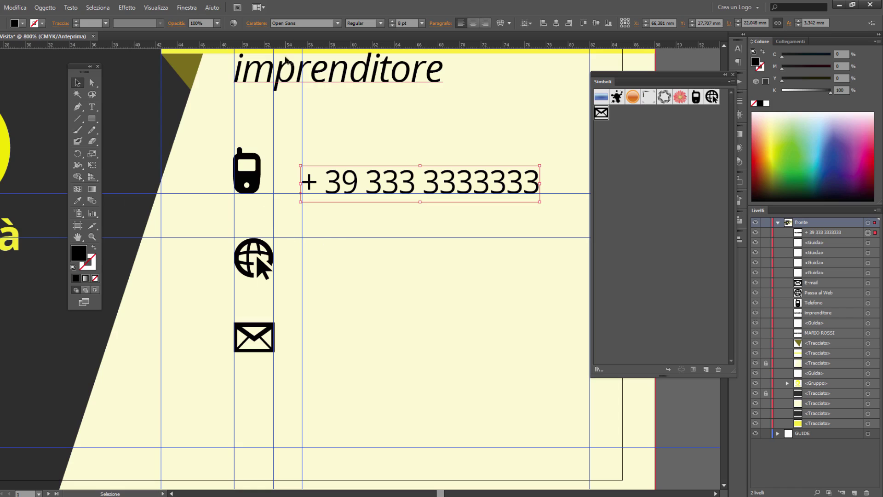
{"action": "mouse_move", "coordinate": [298, 45]}
{"action": "left_mouse_down"}
{"action": "mouse_move", "coordinate": [297, 280]}
{"action": "mouse_move", "coordinate": [321, 352]}
{"action": "left_mouse_up"}
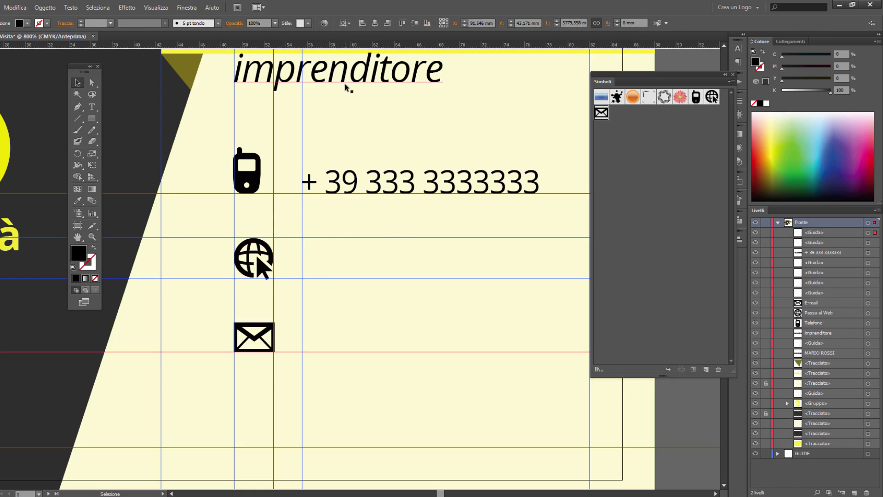
{"action": "left_click", "coordinate": [377, 182]}
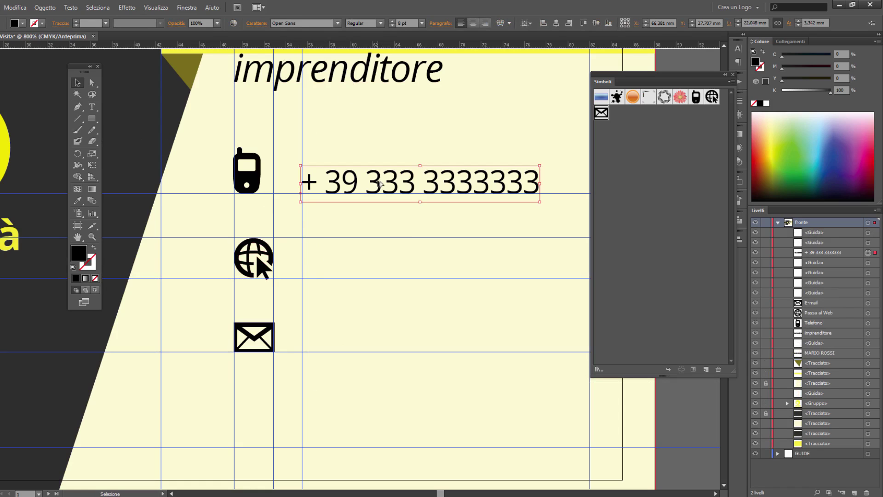
{"action": "left_click_drag", "start_coordinate": [378, 181], "coordinate": [377, 265]}
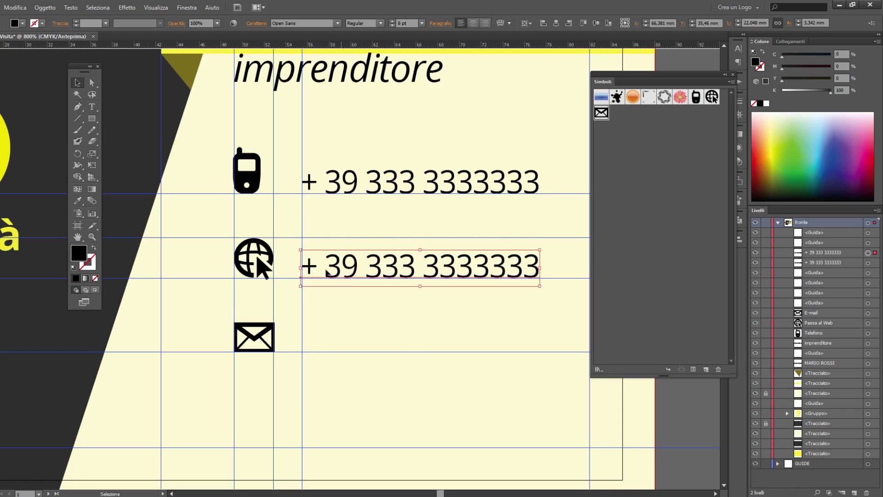
{"action": "double_click", "coordinate": [351, 269]}
{"action": "key", "text": "ctrl+a"}
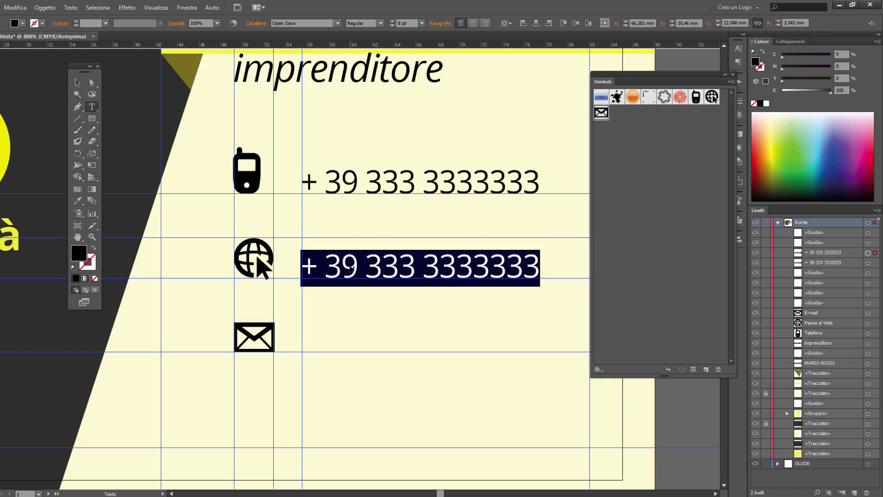
{"action": "type", "text": "www.esempio.it"}
{"action": "key", "text": "Escape"}
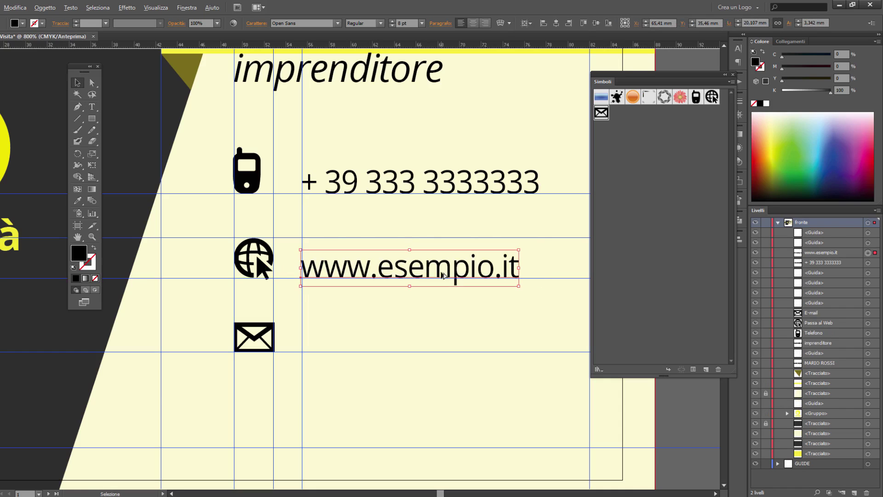
{"action": "key", "text": "ctrl+plus"}
{"action": "key", "text": "ctrl+plus"}
{"action": "key", "text": "ctrl+plus"}
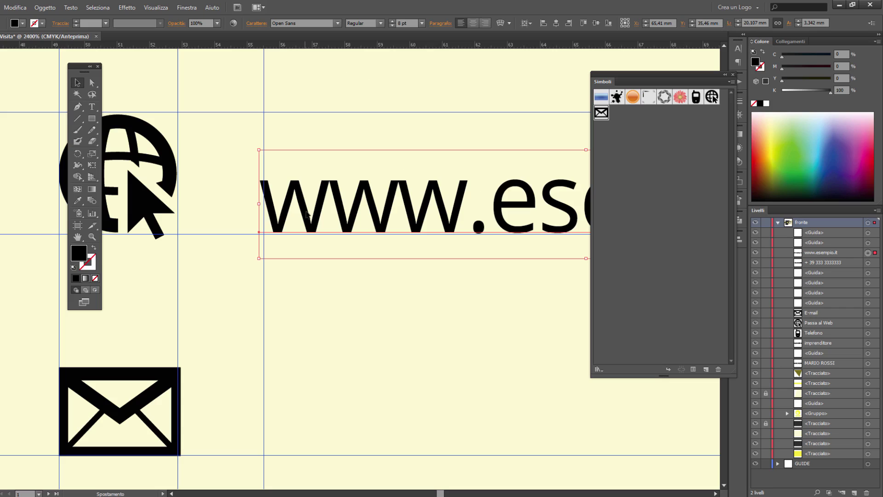
{"action": "left_click_drag", "start_coordinate": [307, 214], "coordinate": [310, 217]}
{"action": "key", "text": "ctrl+minus"}
{"action": "key", "text": "ctrl+minus"}
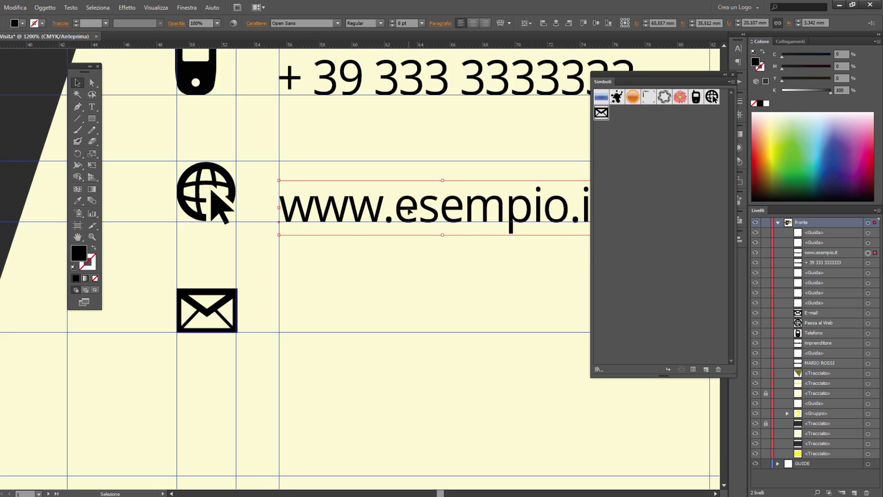
Copy the web address beside the envelope icon and replace it with a sample e-mail address.
{"action": "mouse_move", "coordinate": [409, 210]}
{"action": "left_mouse_down"}
{"action": "mouse_move", "coordinate": [378, 304]}
{"action": "mouse_move", "coordinate": [356, 322]}
{"action": "left_mouse_up"}
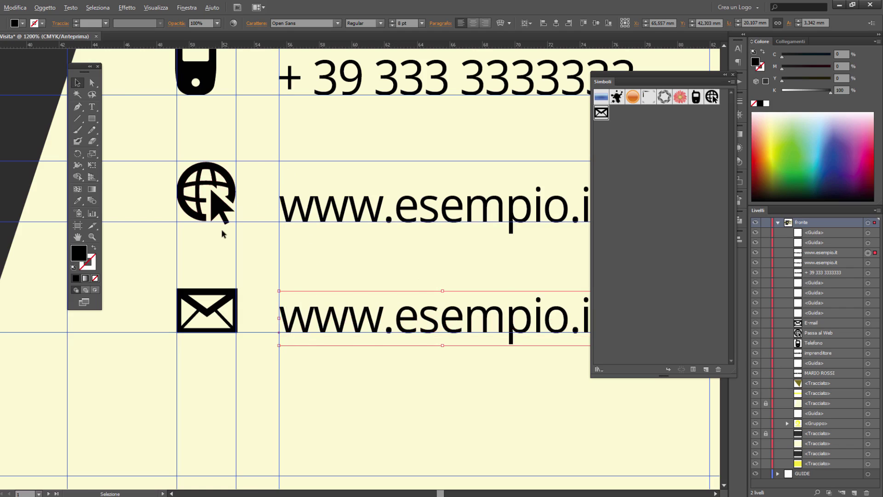
{"action": "scroll", "coordinate": [225, 233], "scroll_direction": "down", "scroll_amount": 1, "text": "alt"}
{"action": "left_click", "coordinate": [92, 107]}
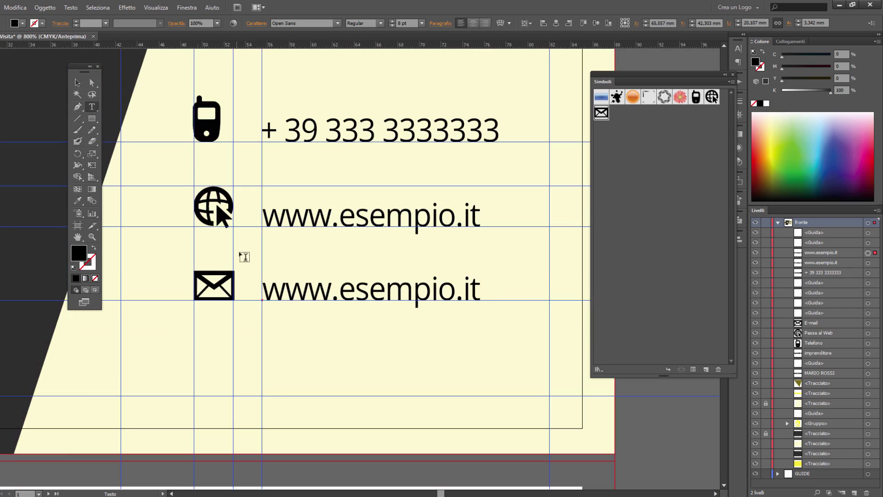
{"action": "left_click_drag", "start_coordinate": [264, 286], "coordinate": [583, 288]}
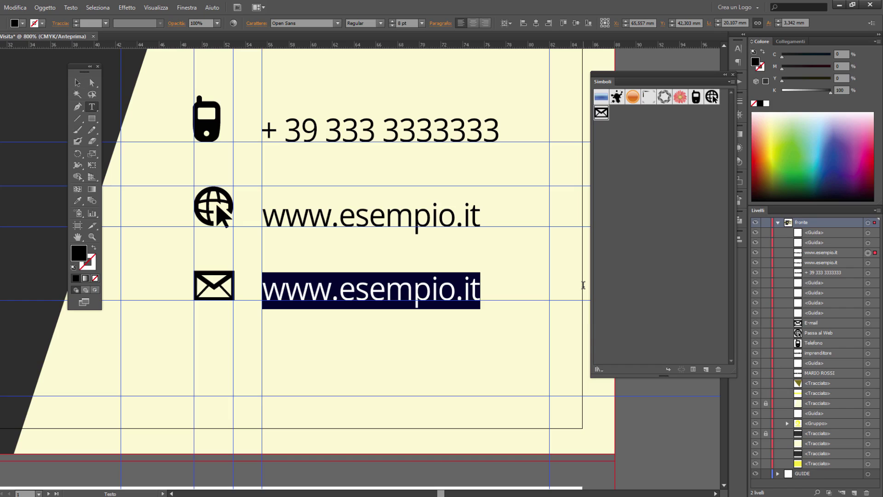
{"action": "type", "text": "info@esempio.it"}
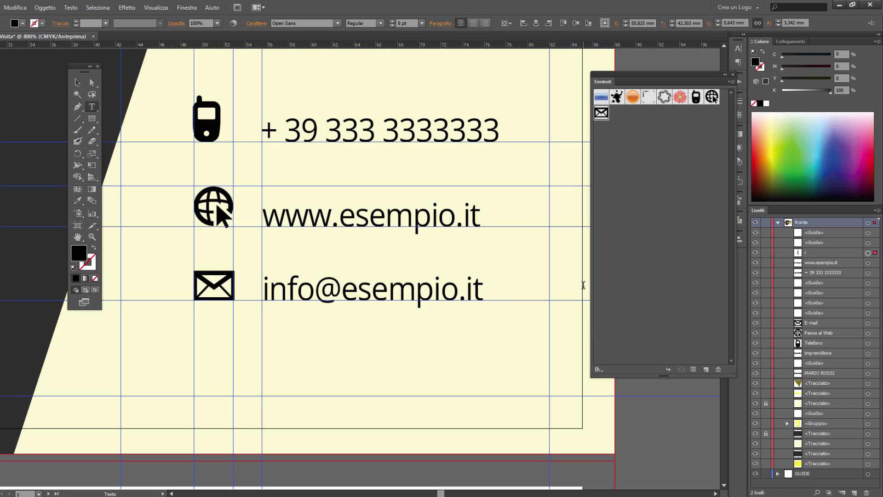
{"action": "left_click", "coordinate": [77, 82]}
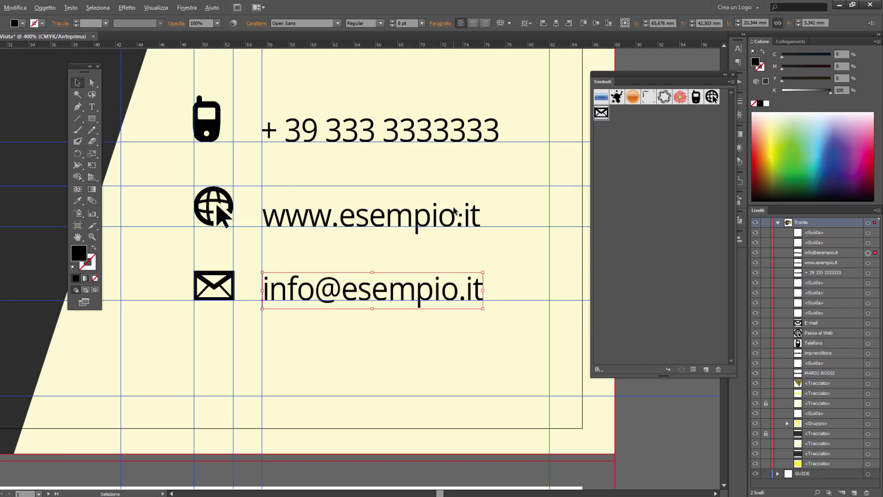
Hide the guide sublayers in the Layers panel.
{"action": "scroll", "coordinate": [454, 211], "scroll_direction": "down", "scroll_amount": 2}
{"action": "scroll", "coordinate": [430, 204], "scroll_direction": "up", "scroll_amount": 1}
{"action": "scroll", "coordinate": [429, 206], "scroll_direction": "down", "scroll_amount": 1}
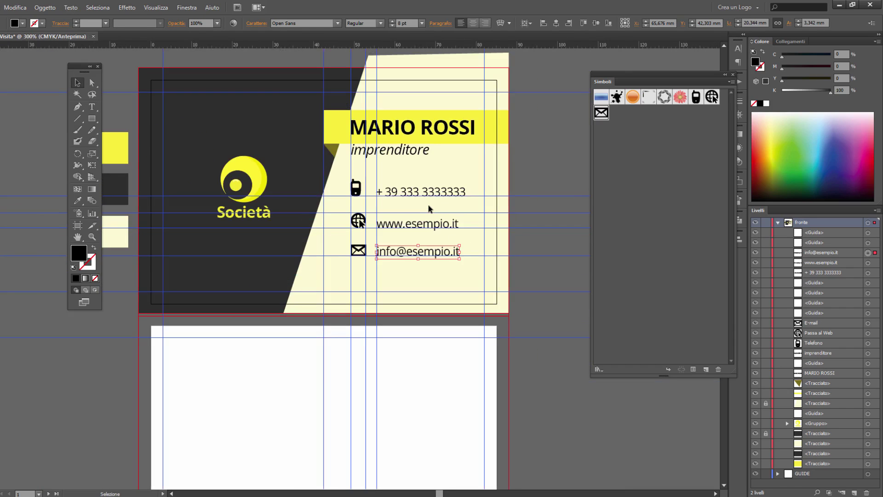
{"action": "left_click", "coordinate": [530, 294]}
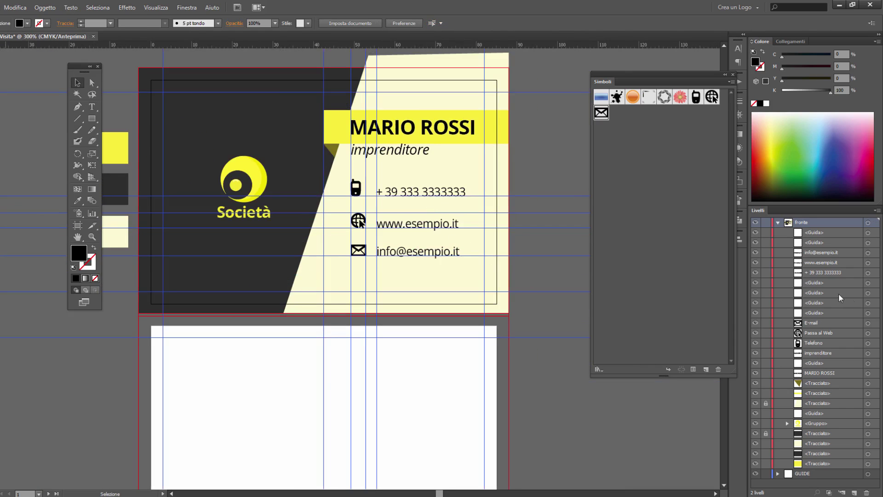
{"action": "left_click", "coordinate": [755, 239]}
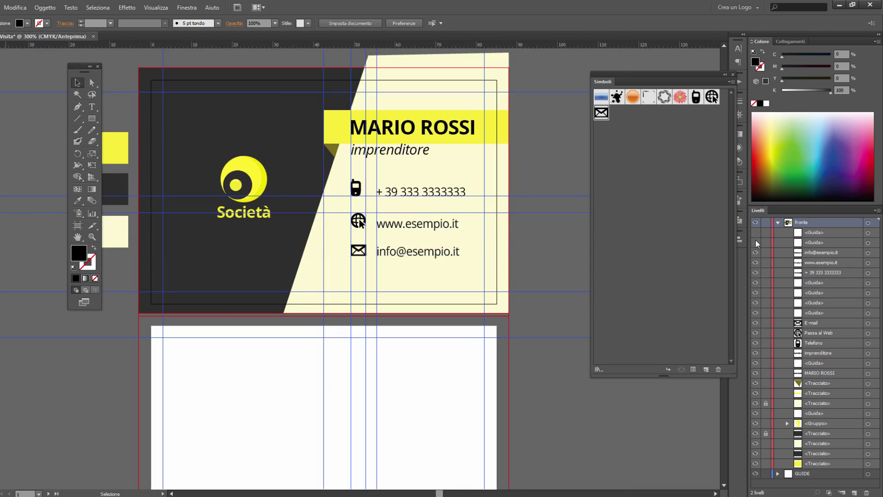
{"action": "left_click", "coordinate": [755, 414]}
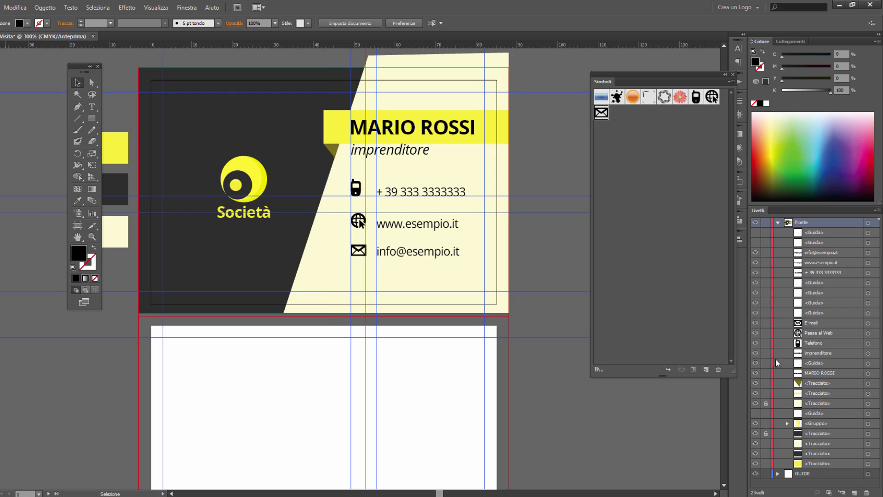
{"action": "left_click", "coordinate": [755, 313]}
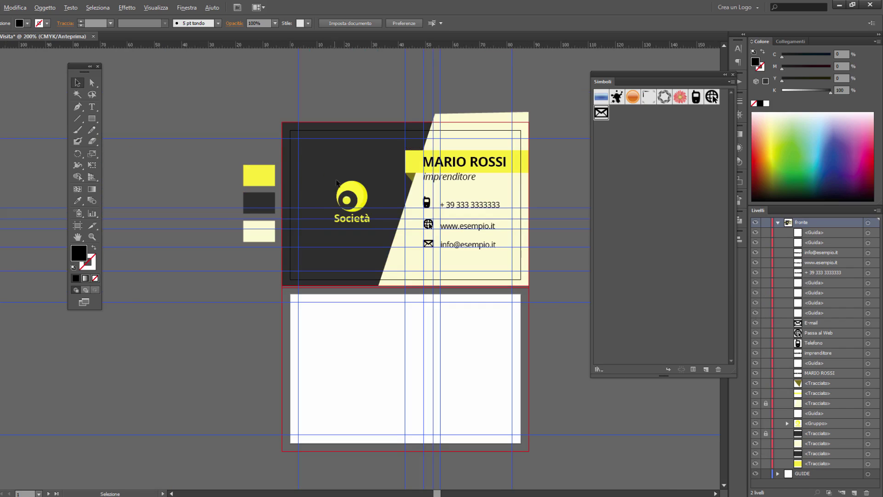
Nudge the Società logo group slightly to the left.
{"action": "left_click", "coordinate": [347, 184]}
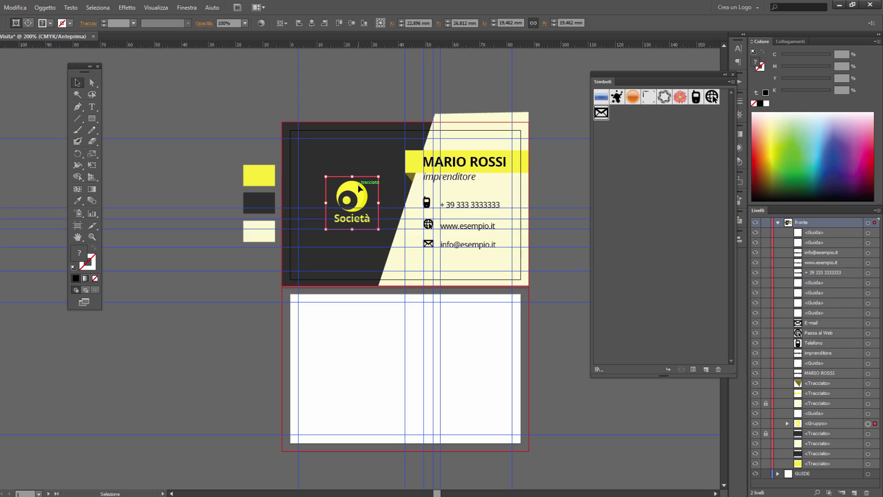
{"action": "left_click_drag", "start_coordinate": [359, 187], "coordinate": [357, 186]}
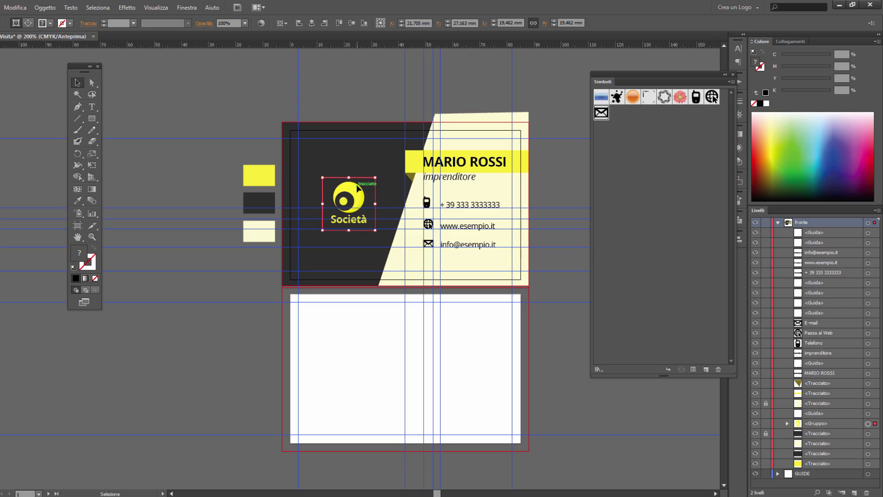
{"action": "left_click", "coordinate": [346, 149]}
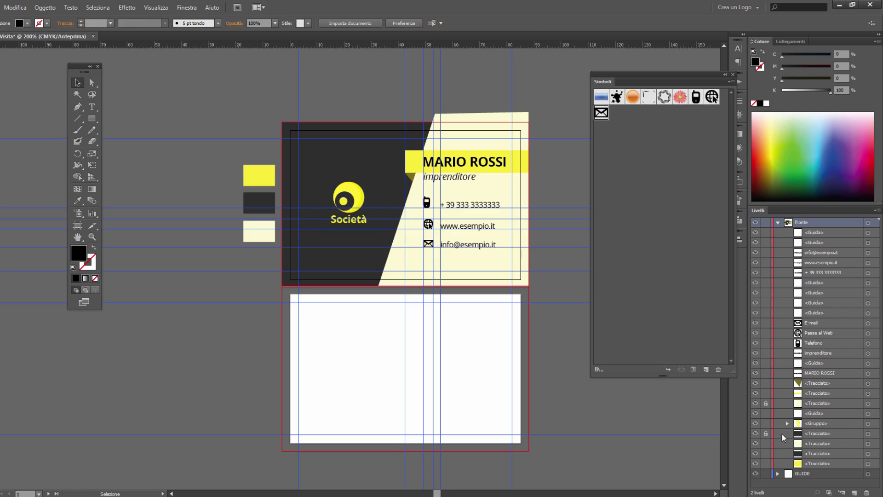
{"action": "left_click", "coordinate": [869, 434]}
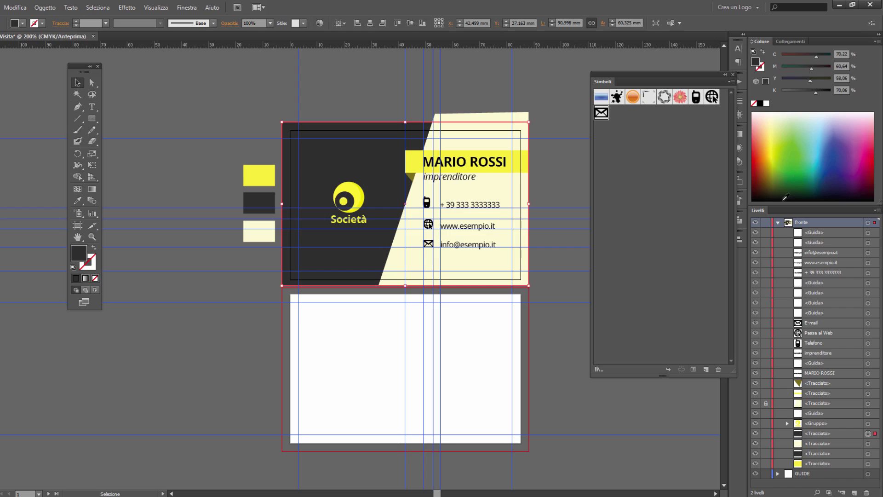
Create a new layer named retro.
{"action": "left_click", "coordinate": [854, 493]}
{"action": "double_click", "coordinate": [801, 224]}
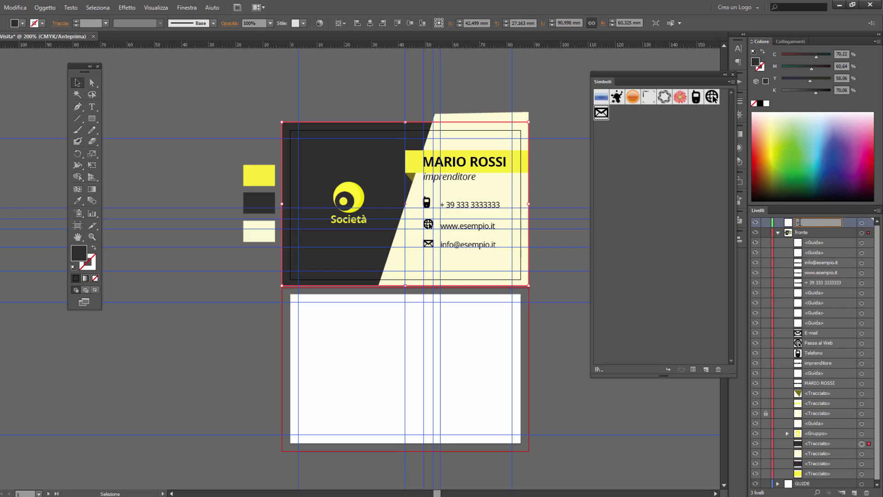
{"action": "type", "text": "Rro"}
{"action": "key", "text": "Return"}
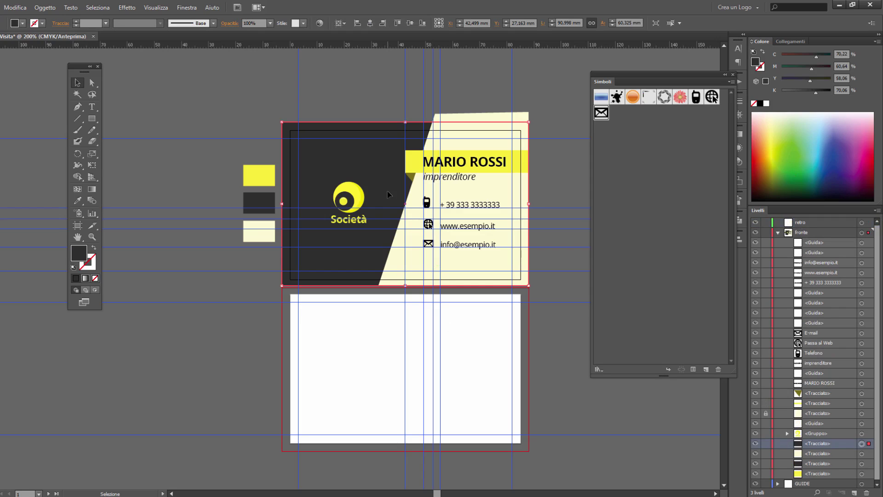
Copy the dark background rectangle down and align it over the back card.
{"action": "left_click_drag", "start_coordinate": [388, 194], "coordinate": [390, 366]}
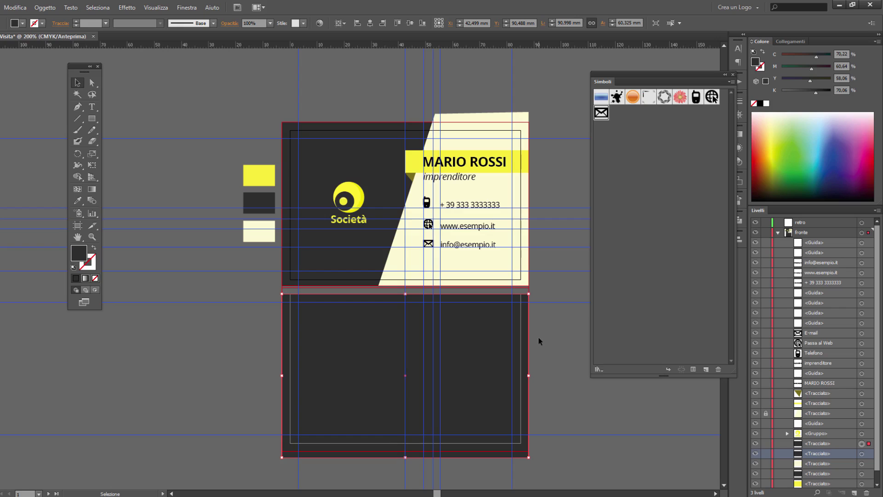
{"action": "scroll", "coordinate": [293, 305], "scroll_direction": "up", "scroll_amount": 2}
{"action": "scroll", "coordinate": [294, 304], "scroll_direction": "up", "scroll_amount": 2}
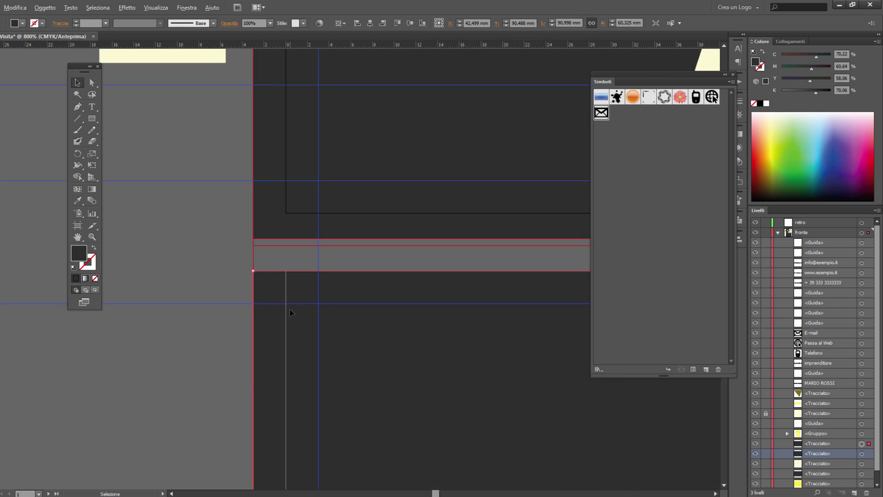
{"action": "left_click_drag", "start_coordinate": [343, 294], "coordinate": [346, 271]}
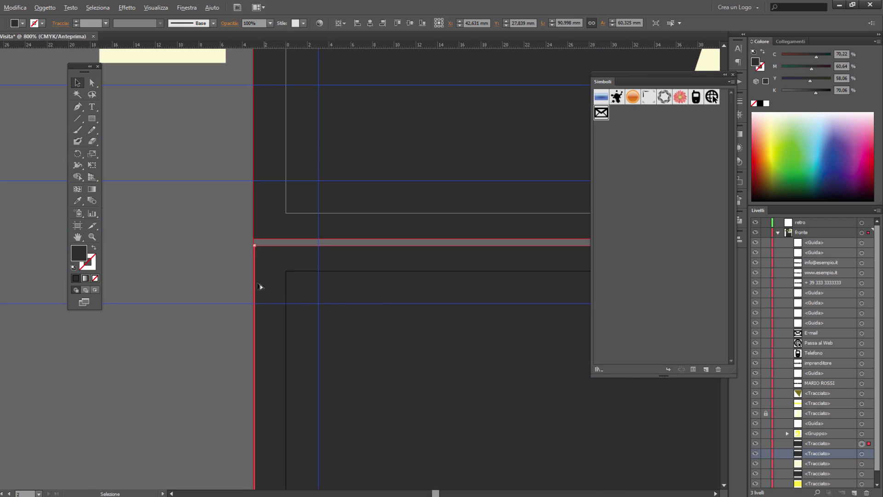
{"action": "left_click_drag", "start_coordinate": [270, 388], "coordinate": [268, 389]}
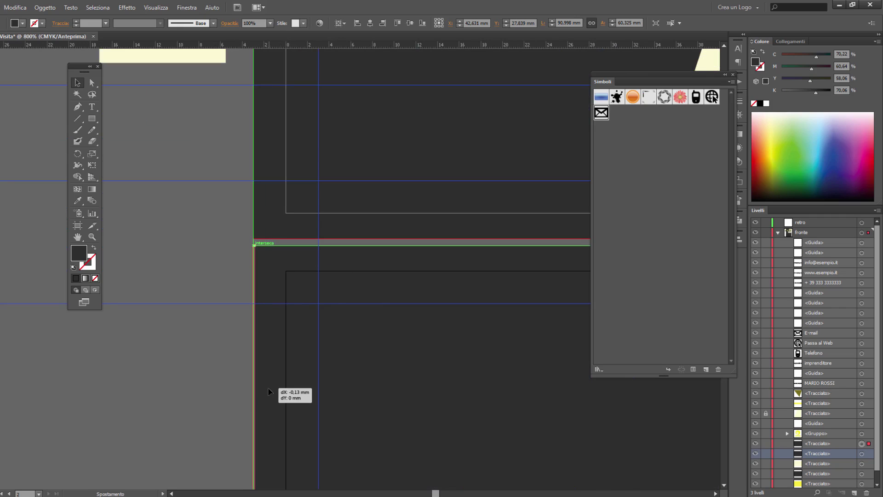
Move the copied rectangle into the retro layer.
{"action": "scroll", "coordinate": [223, 349], "scroll_direction": "down", "scroll_amount": 4}
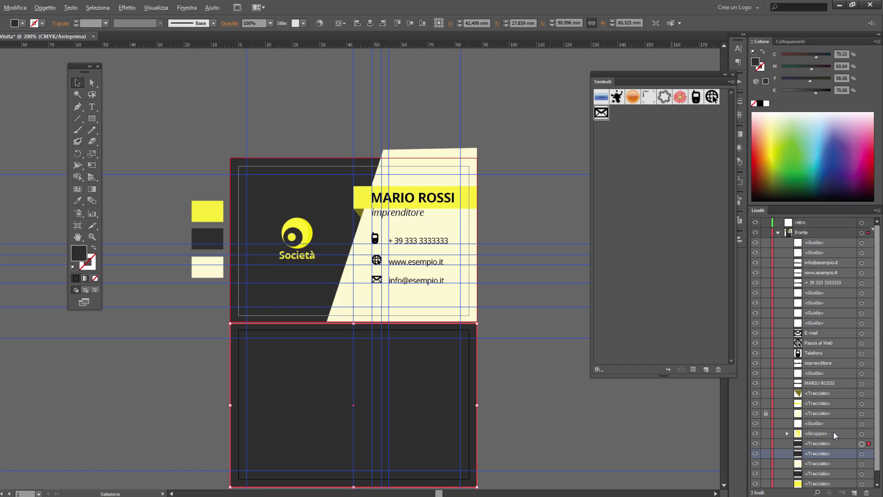
{"action": "left_click_drag", "start_coordinate": [818, 455], "coordinate": [822, 223]}
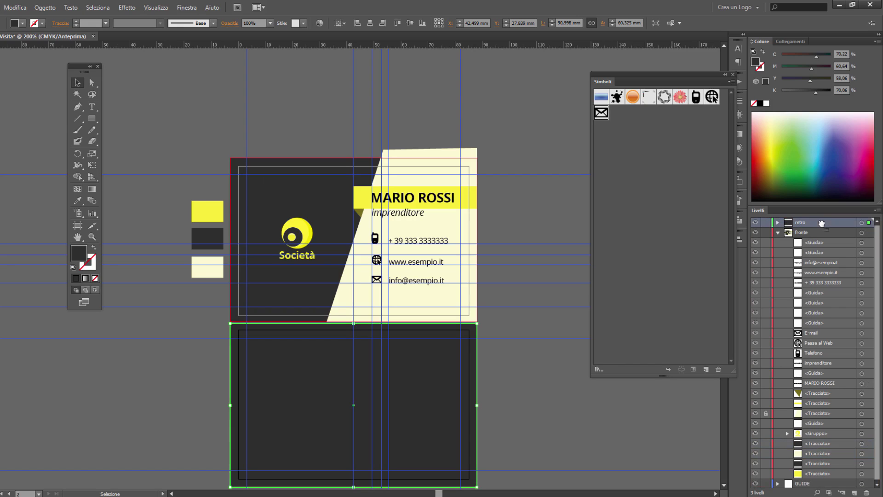
{"action": "scroll", "coordinate": [312, 367], "scroll_direction": "down", "scroll_amount": 2}
{"action": "scroll", "coordinate": [314, 387], "scroll_direction": "down", "scroll_amount": 2}
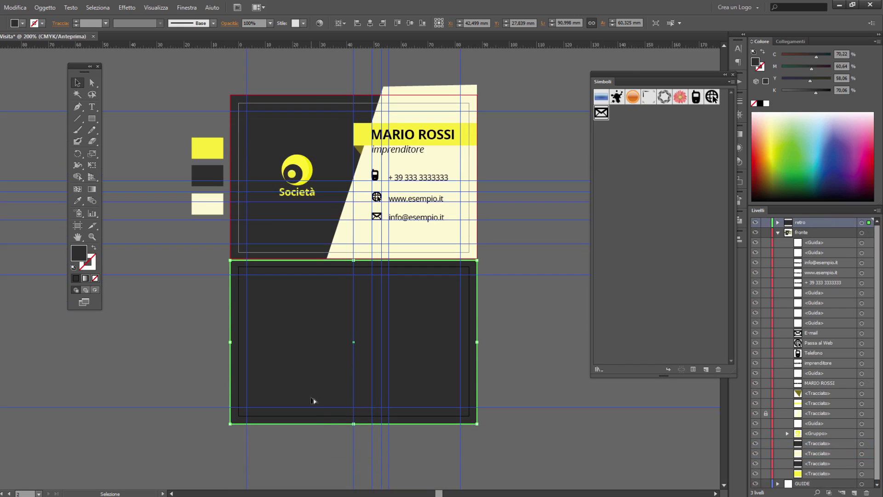
{"action": "scroll", "coordinate": [322, 428], "scroll_direction": "up", "scroll_amount": 2}
{"action": "scroll", "coordinate": [327, 453], "scroll_direction": "up", "scroll_amount": 2}
{"action": "scroll", "coordinate": [414, 409], "scroll_direction": "up", "scroll_amount": 1}
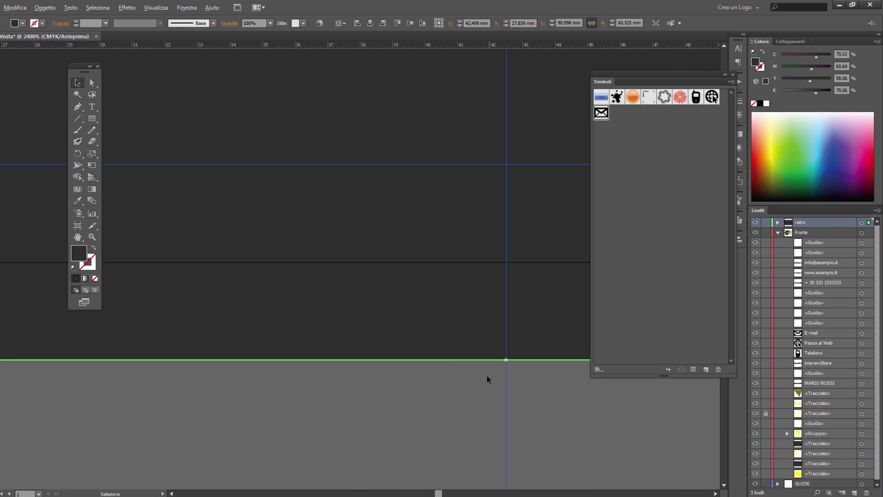
{"action": "scroll", "coordinate": [487, 376], "scroll_direction": "down", "scroll_amount": 3}
{"action": "scroll", "coordinate": [485, 377], "scroll_direction": "down", "scroll_amount": 1}
{"action": "scroll", "coordinate": [282, 338], "scroll_direction": "down", "scroll_amount": 1}
{"action": "scroll", "coordinate": [402, 313], "scroll_direction": "down", "scroll_amount": 1}
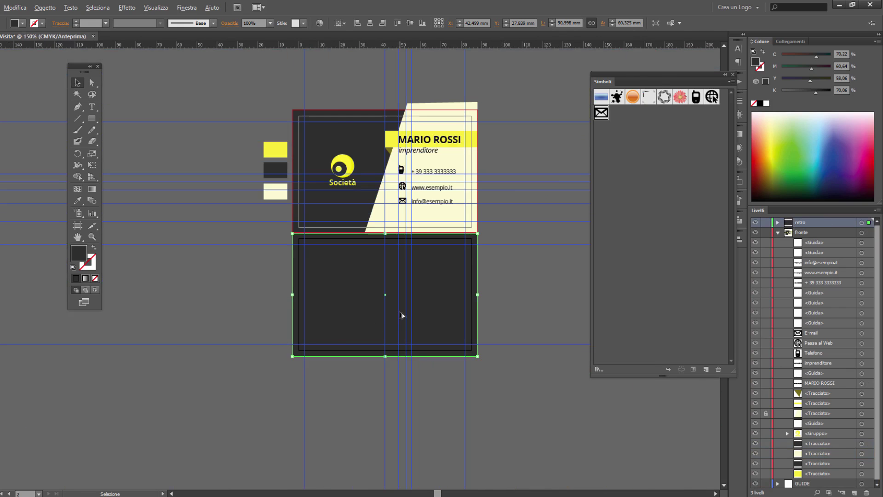
{"action": "scroll", "coordinate": [402, 313], "scroll_direction": "up", "scroll_amount": 1}
Lock the back rectangle and copy the Società logo onto the back card in retro.
{"action": "left_click", "coordinate": [778, 232]}
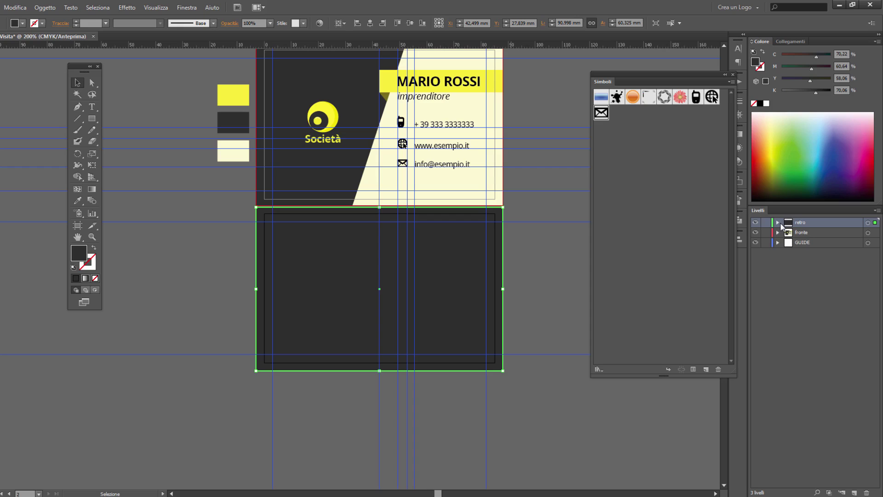
{"action": "left_click", "coordinate": [778, 222]}
{"action": "left_click", "coordinate": [766, 232]}
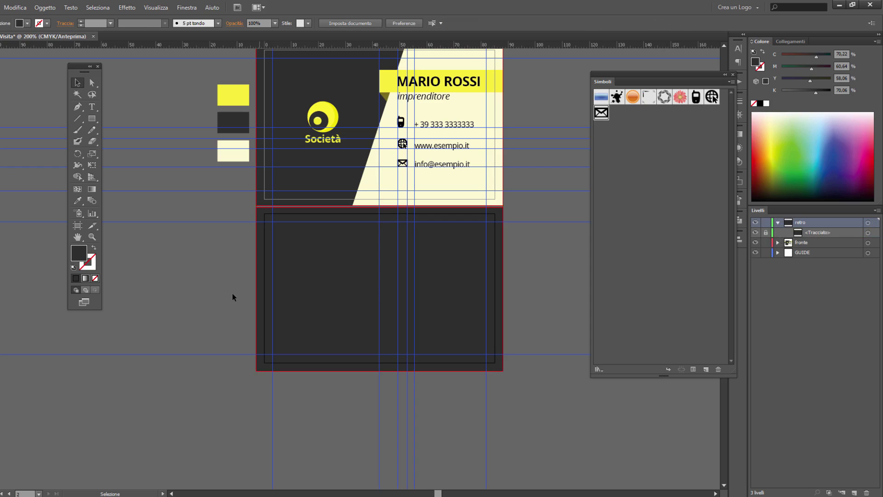
{"action": "left_click", "coordinate": [334, 121]}
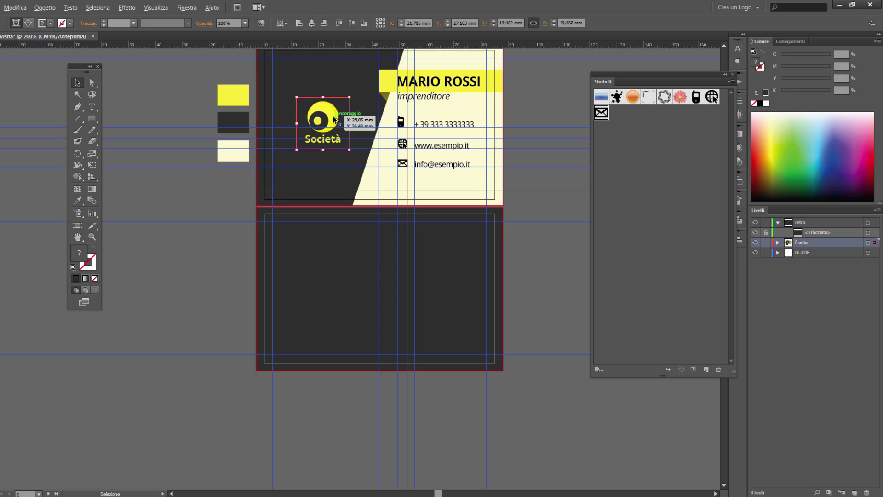
{"action": "left_click_drag", "start_coordinate": [334, 120], "coordinate": [391, 282]}
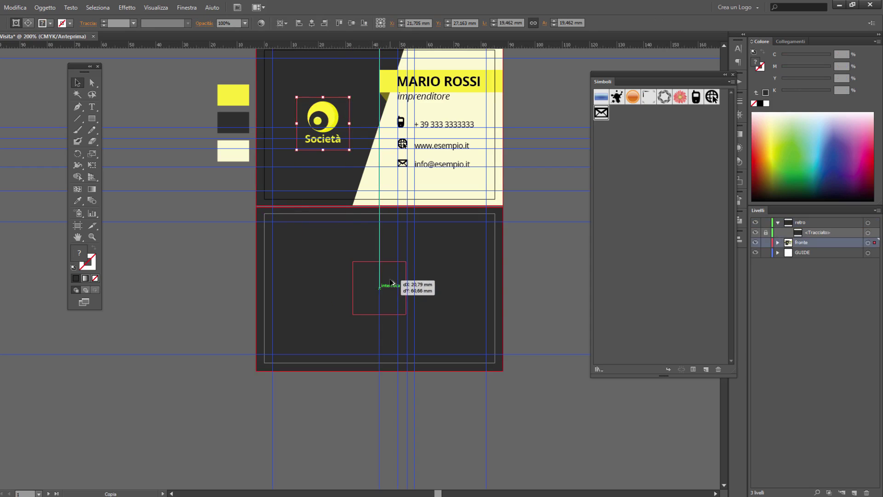
{"action": "left_click", "coordinate": [778, 243]}
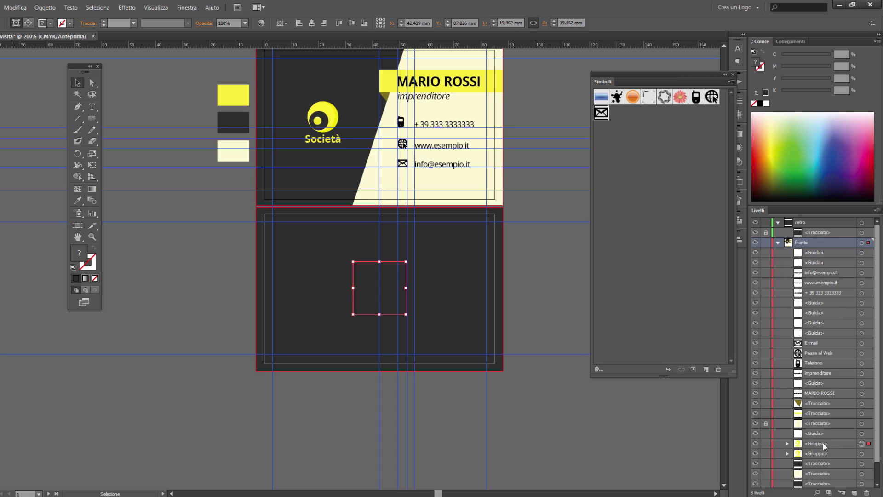
{"action": "left_click_drag", "start_coordinate": [824, 443], "coordinate": [817, 229]}
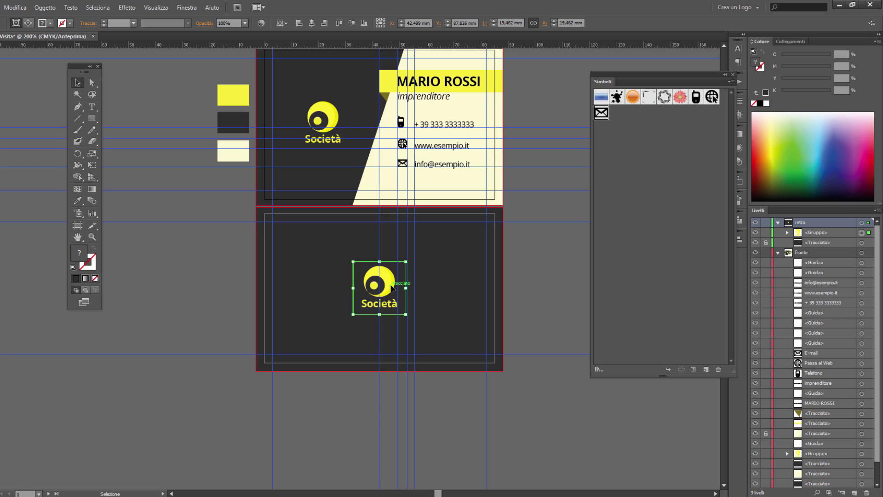
Scale the logo to width 32,332 and centre it horizontally on the artboard.
{"action": "double_click", "coordinate": [506, 23]}
{"action": "type", "text": "32,"}
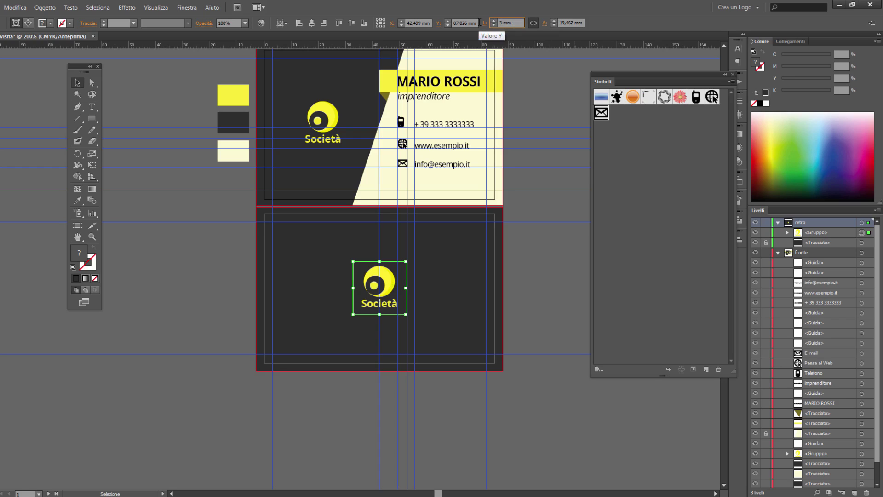
{"action": "type", "text": "332"}
{"action": "key", "text": "Tab"}
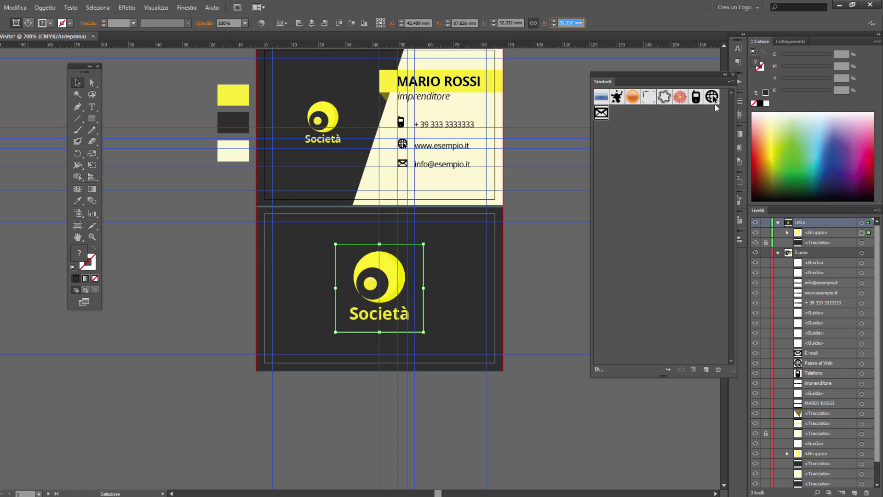
{"action": "left_click", "coordinate": [733, 74]}
{"action": "left_click", "coordinate": [737, 239]}
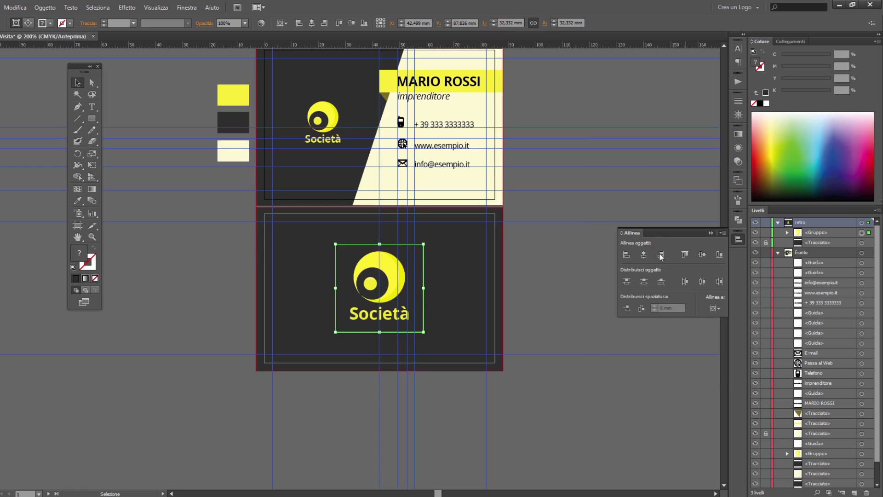
{"action": "left_click", "coordinate": [716, 308]}
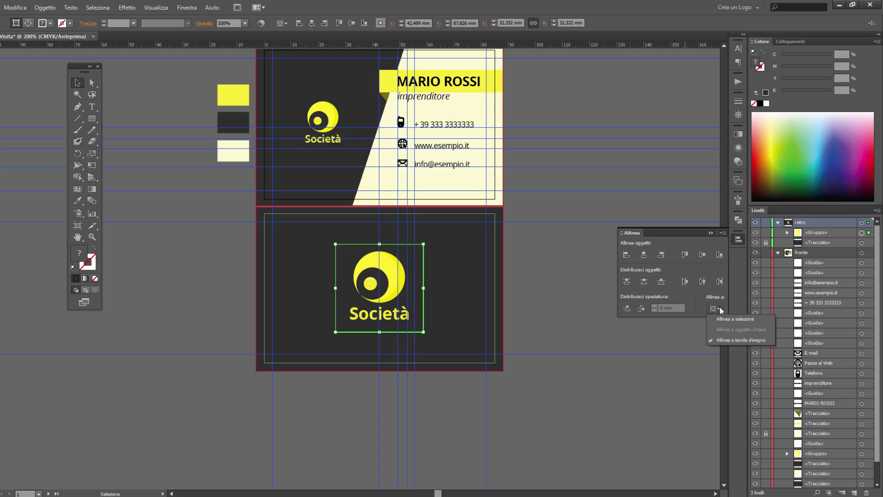
{"action": "left_click", "coordinate": [645, 255]}
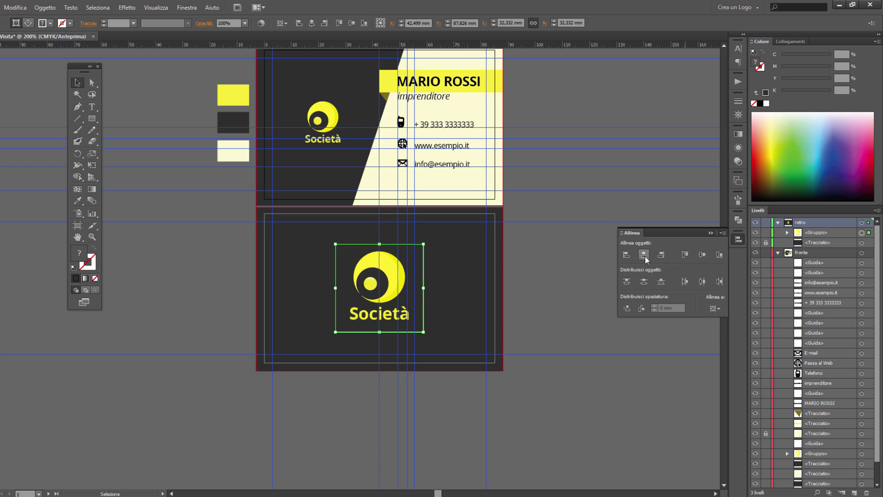
{"action": "left_click", "coordinate": [738, 239]}
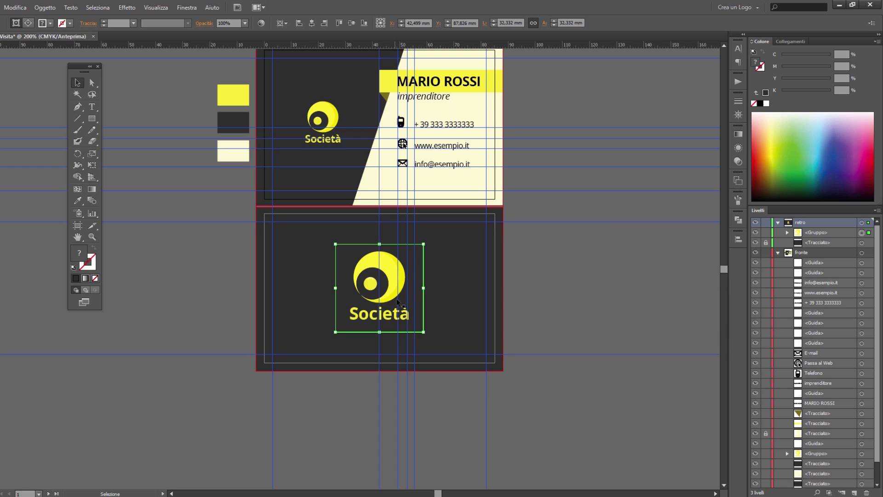
{"action": "left_click", "coordinate": [565, 300]}
{"action": "key", "text": "a"}
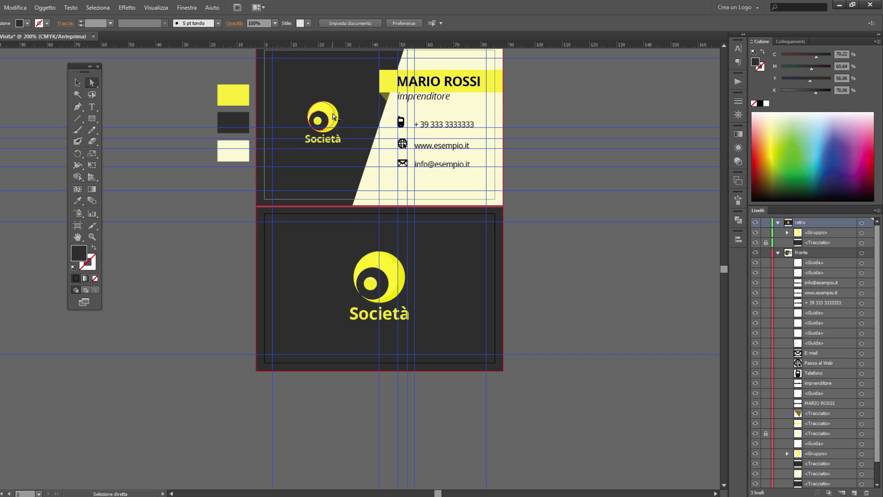
{"action": "left_click", "coordinate": [401, 279]}
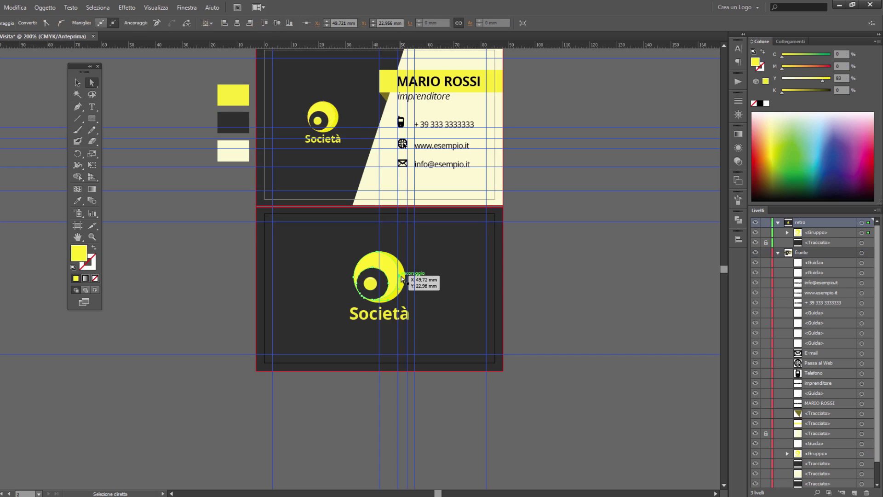
{"action": "left_click", "coordinate": [402, 279]}
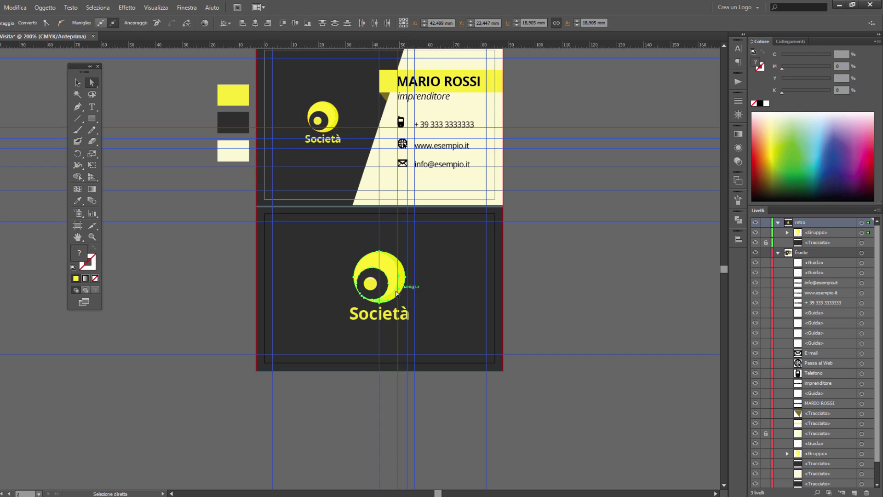
{"action": "scroll", "coordinate": [396, 294], "scroll_direction": "up", "scroll_amount": 3}
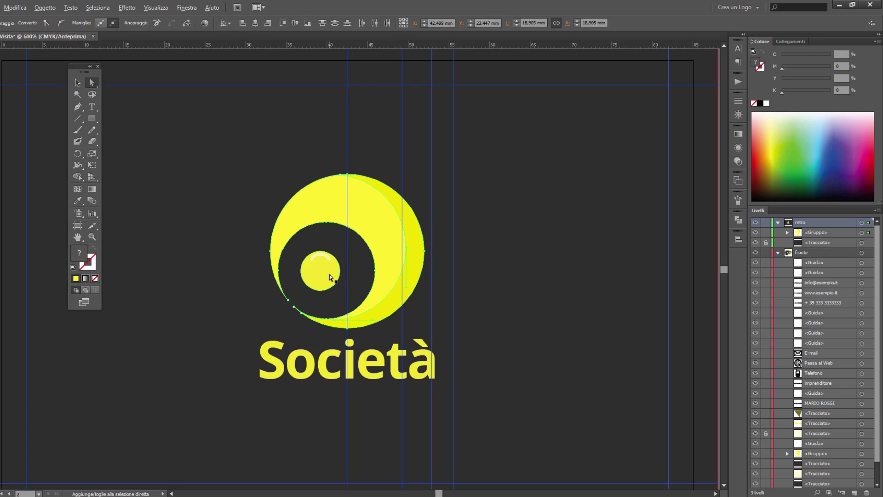
{"action": "left_click", "coordinate": [327, 254]}
{"action": "scroll", "coordinate": [421, 266], "scroll_direction": "down", "scroll_amount": 2}
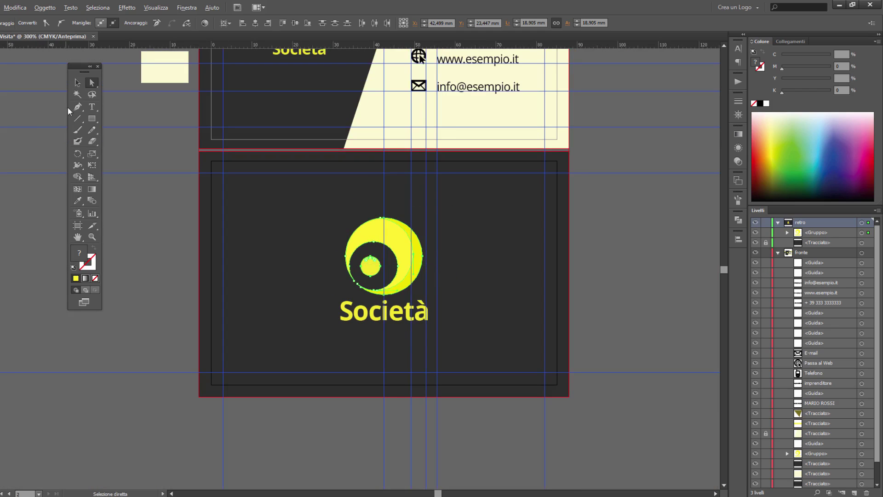
{"action": "left_click", "coordinate": [78, 82]}
{"action": "left_click", "coordinate": [388, 260]}
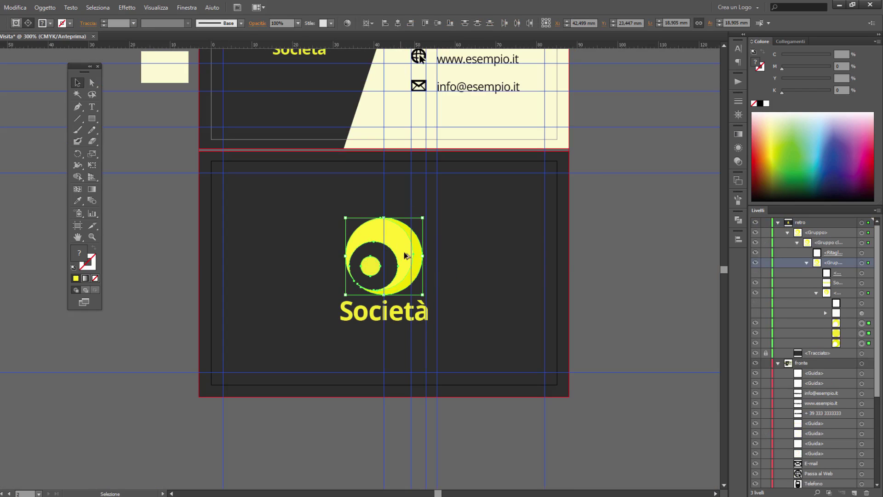
Duplicate the logo's circles atop retro, enlarge to about 60 mm, overhanging the right edge.
{"action": "left_click_drag", "start_coordinate": [404, 252], "coordinate": [539, 252]}
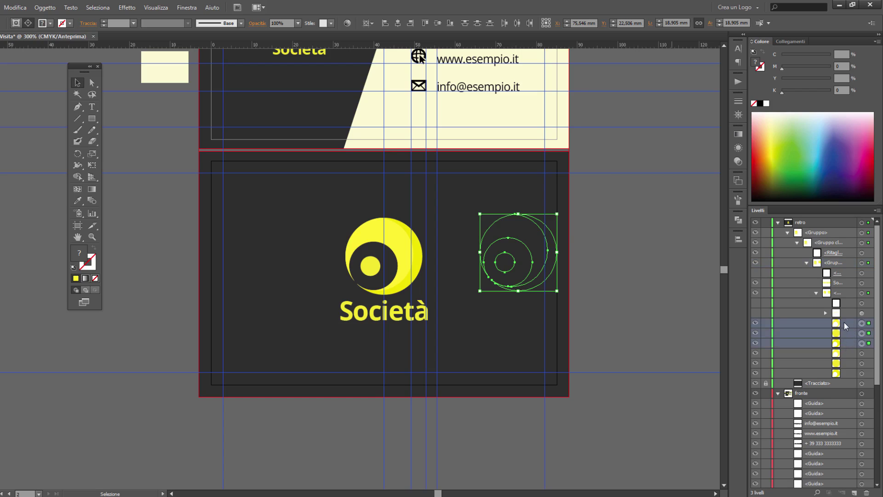
{"action": "left_click_drag", "start_coordinate": [844, 322], "coordinate": [828, 227]}
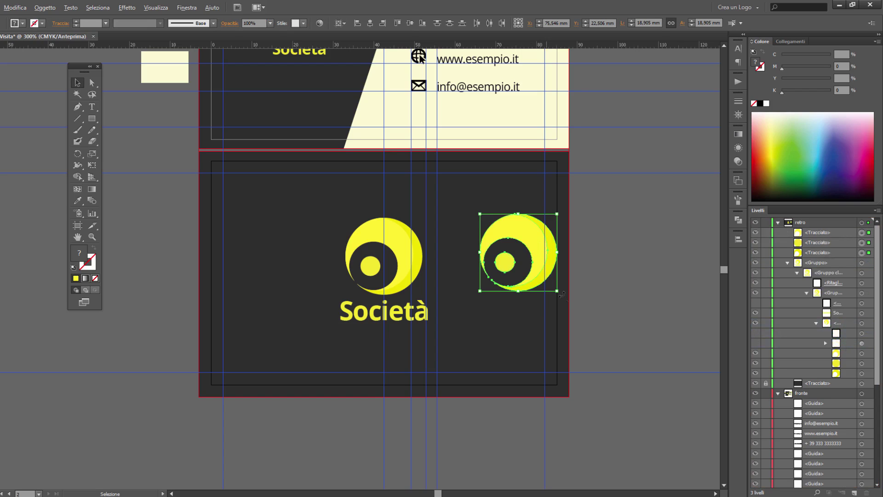
{"action": "left_click_drag", "start_coordinate": [557, 291], "coordinate": [689, 398]}
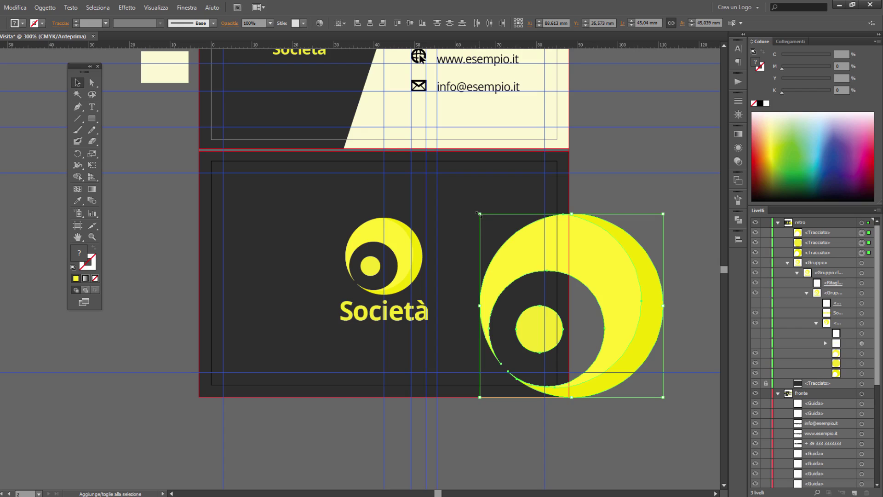
{"action": "left_click_drag", "start_coordinate": [479, 213], "coordinate": [393, 153]}
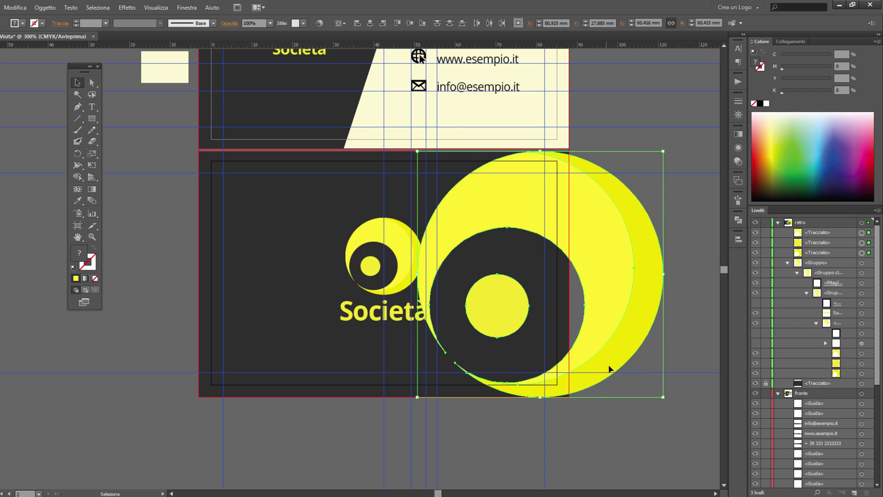
{"action": "mouse_move", "coordinate": [615, 359]}
{"action": "left_mouse_down"}
{"action": "mouse_move", "coordinate": [655, 359]}
{"action": "mouse_move", "coordinate": [647, 356]}
{"action": "left_mouse_up"}
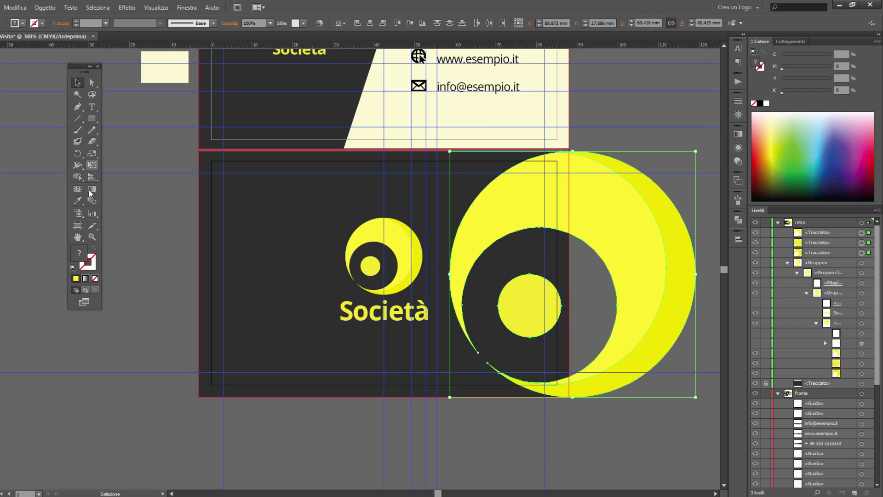
{"action": "double_click", "coordinate": [78, 154]}
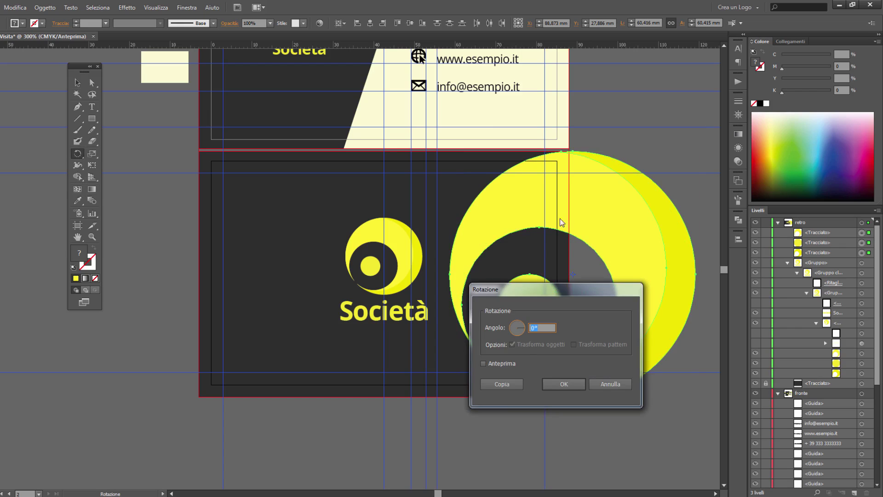
{"action": "left_click_drag", "start_coordinate": [525, 289], "coordinate": [250, 242]}
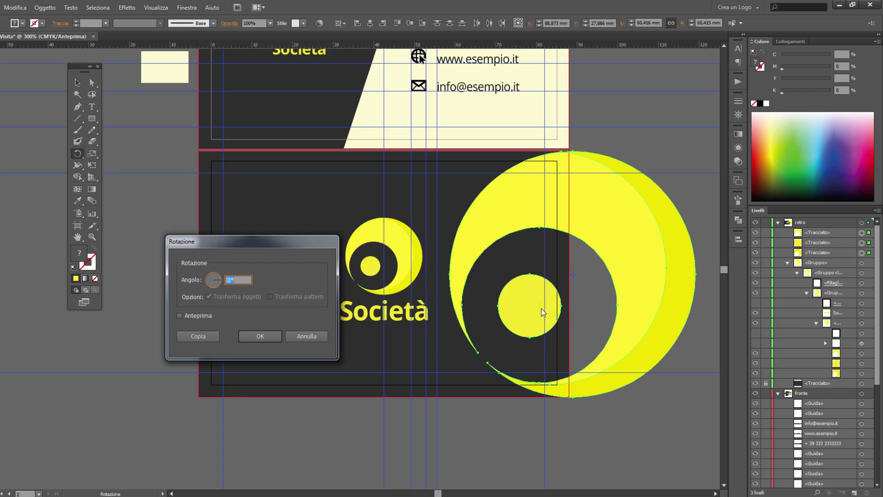
Reflect the large circle graphic vertically with the Reflect tool.
{"action": "key", "text": "Escape"}
{"action": "left_click_drag", "start_coordinate": [77, 153], "coordinate": [100, 166]}
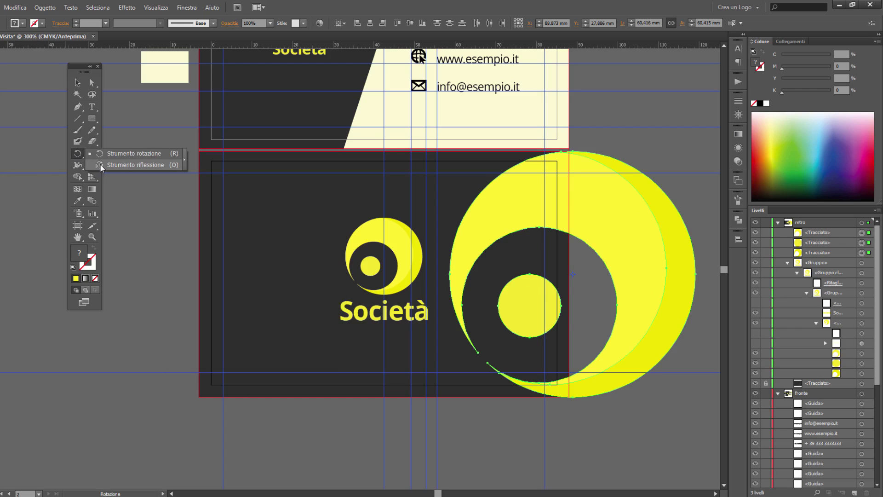
{"action": "left_click", "coordinate": [100, 165]}
{"action": "double_click", "coordinate": [77, 154]}
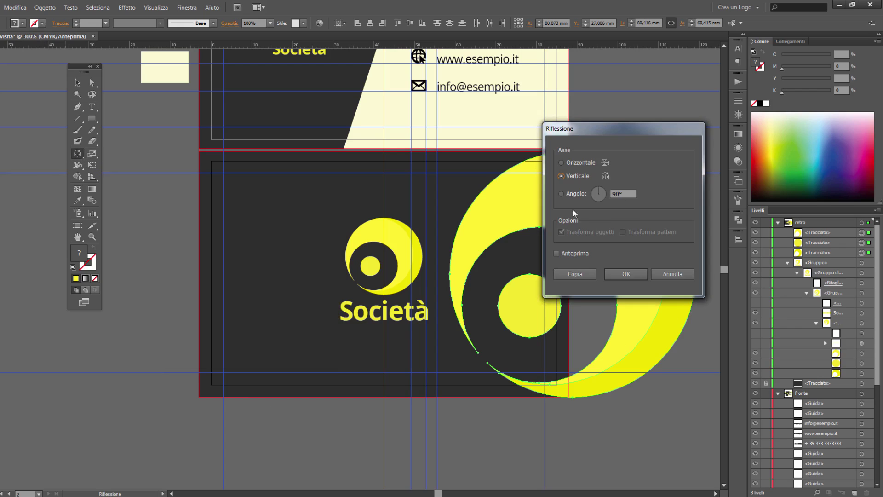
{"action": "left_click", "coordinate": [576, 254]}
{"action": "left_click_drag", "start_coordinate": [635, 134], "coordinate": [692, 107]}
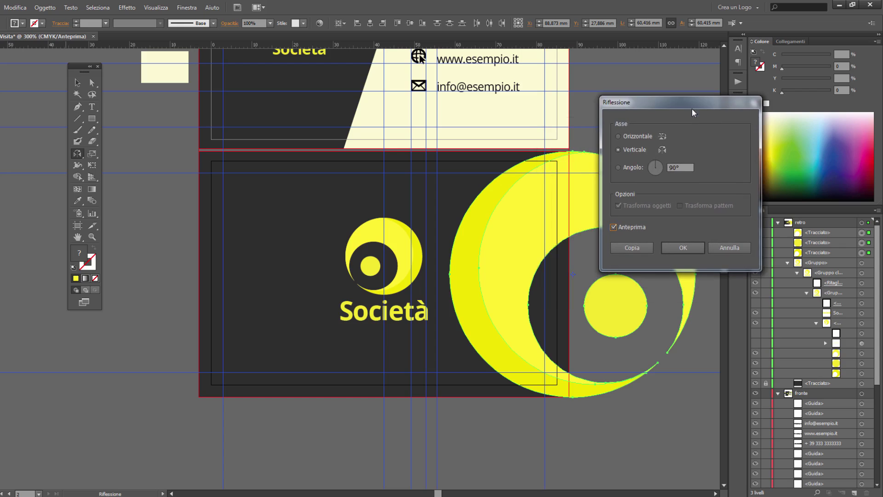
{"action": "left_click", "coordinate": [683, 248]}
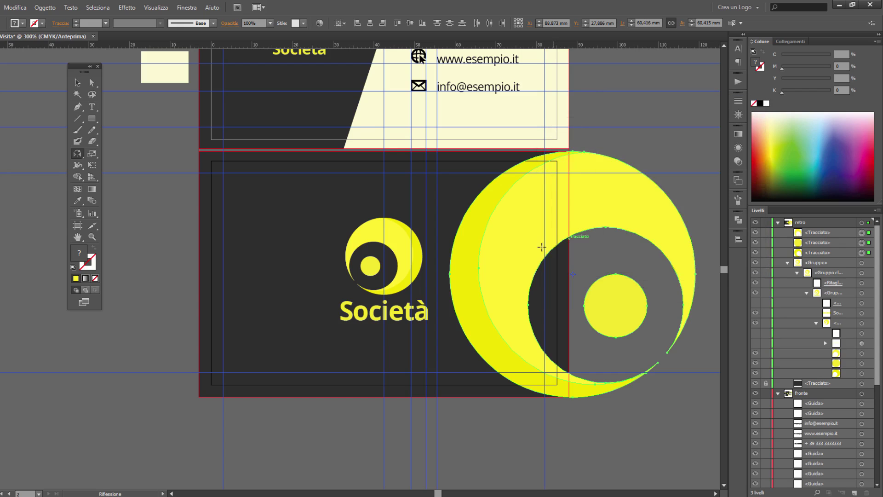
Copy the circles to the card's left side and reflect that copy vertically.
{"action": "left_click", "coordinate": [78, 84]}
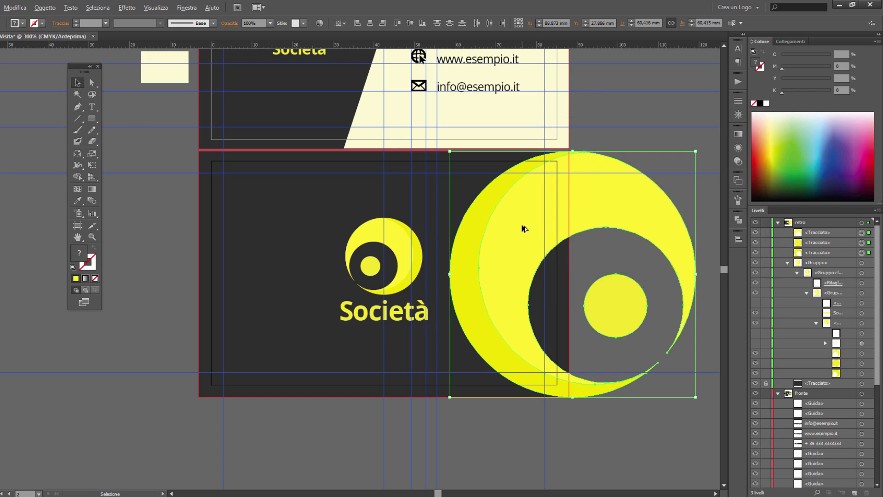
{"action": "left_click_drag", "start_coordinate": [525, 229], "coordinate": [150, 228]}
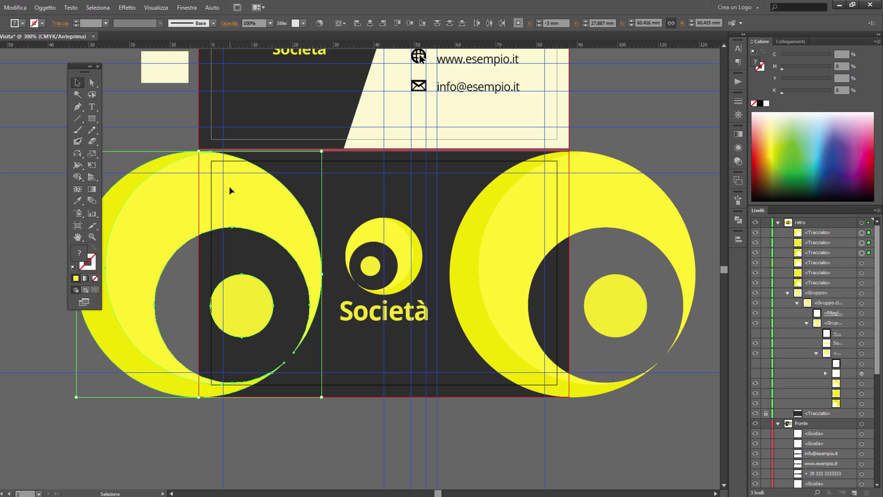
{"action": "double_click", "coordinate": [78, 157]}
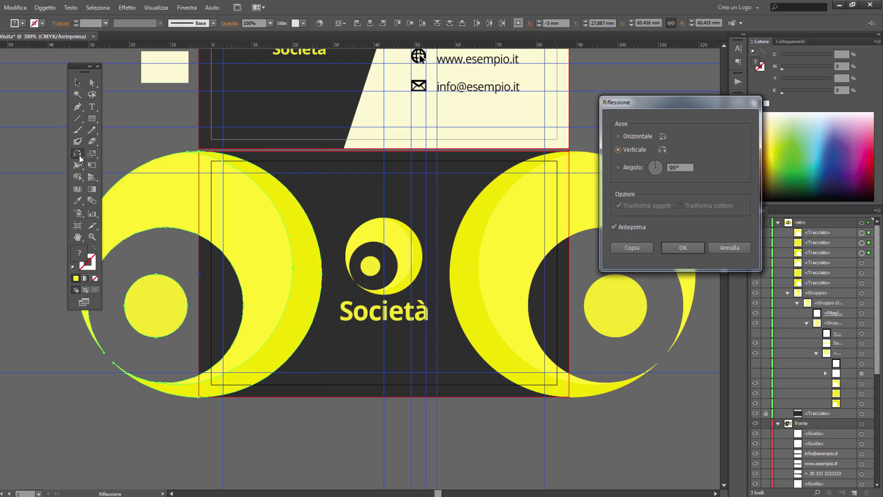
{"action": "left_click", "coordinate": [683, 249]}
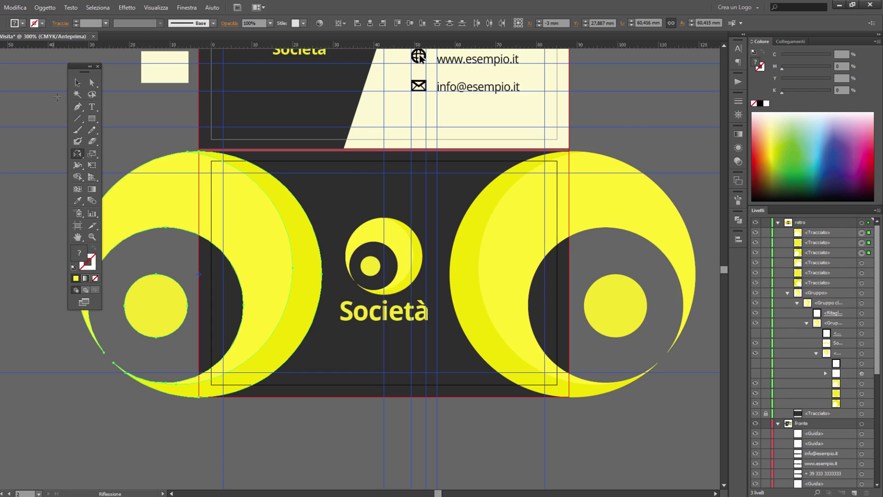
Set the left circle graphic, then the right one, to 10% opacity.
{"action": "key", "text": "v"}
{"action": "left_click", "coordinate": [600, 182], "text": "shift"}
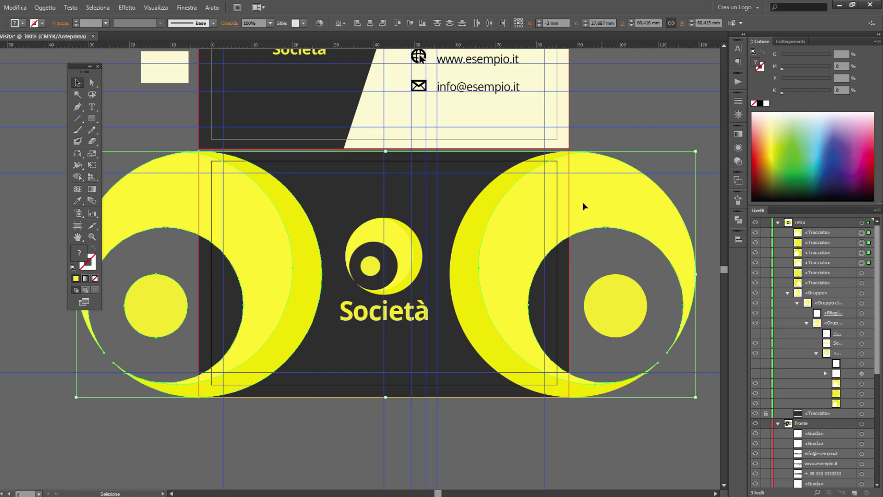
{"action": "left_click", "coordinate": [277, 25]}
{"action": "left_click", "coordinate": [281, 139]}
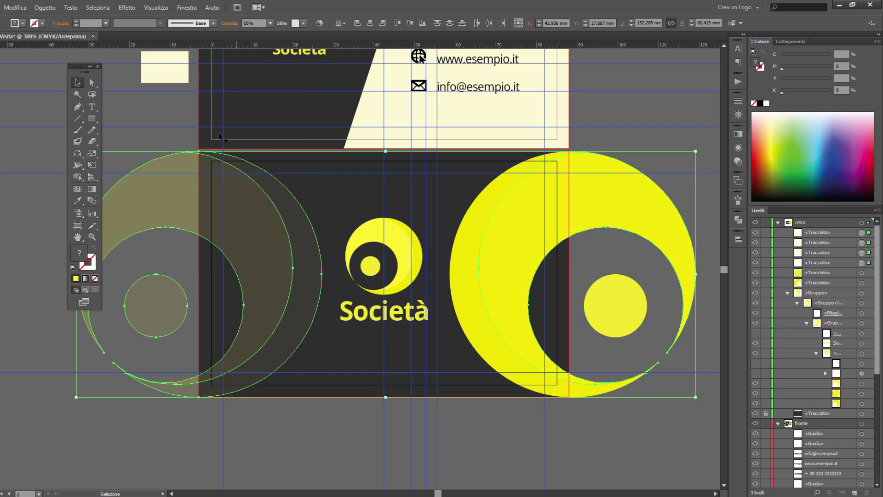
{"action": "left_click", "coordinate": [610, 154]}
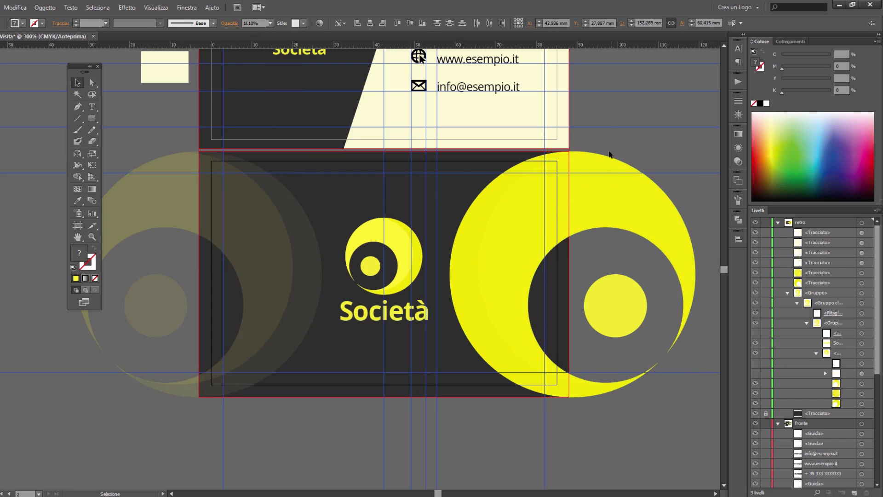
{"action": "left_click", "coordinate": [604, 163]}
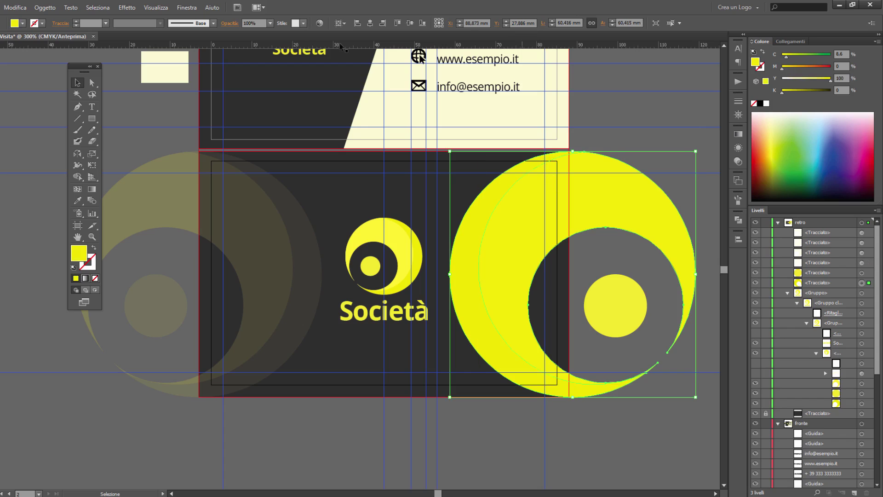
{"action": "left_click", "coordinate": [268, 24]}
{"action": "left_click", "coordinate": [277, 42]}
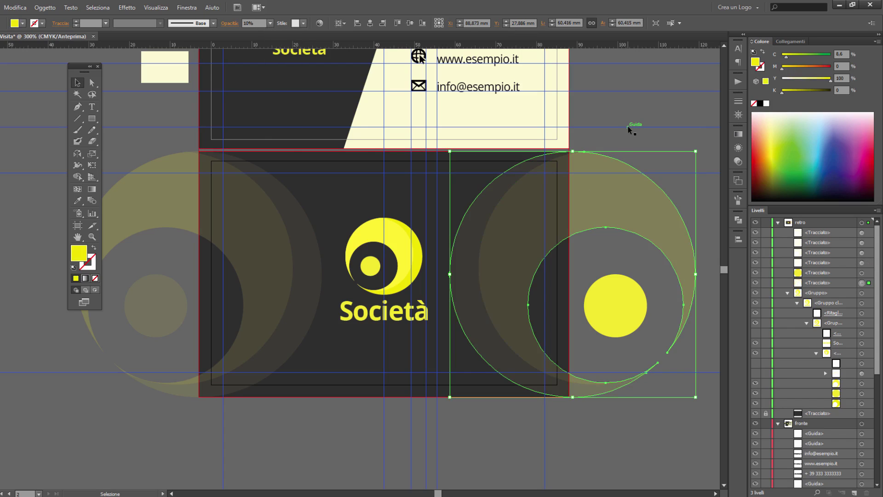
{"action": "left_click", "coordinate": [635, 137]}
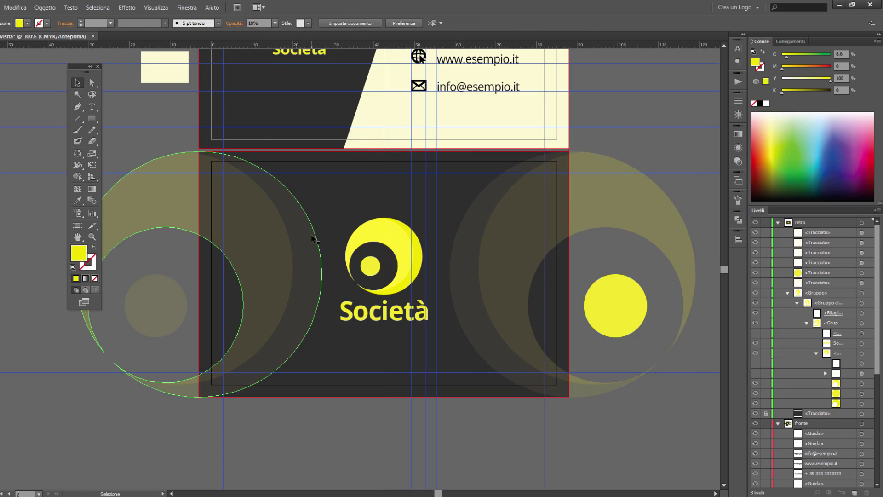
Select the five front-card texts: name, title, phone, website and e-mail.
{"action": "scroll", "coordinate": [364, 277], "scroll_direction": "down", "scroll_amount": 2}
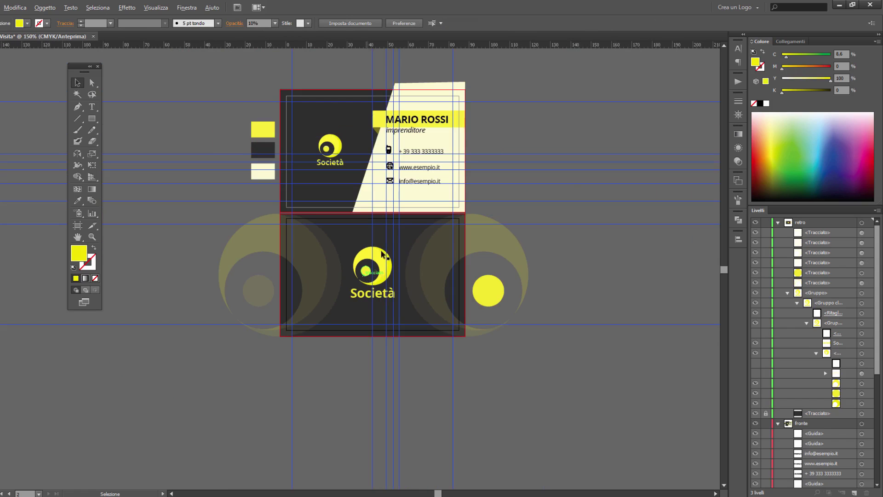
{"action": "scroll", "coordinate": [359, 149], "scroll_direction": "up", "scroll_amount": 2}
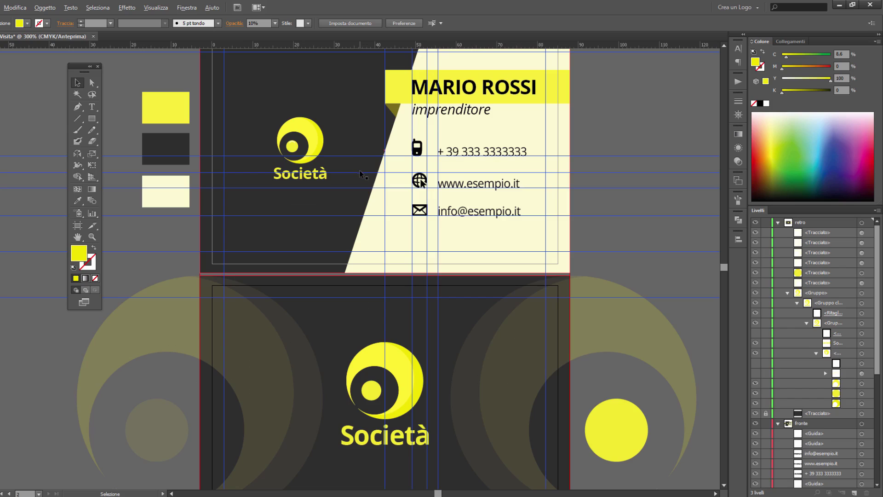
{"action": "scroll", "coordinate": [360, 169], "scroll_direction": "down", "scroll_amount": 1}
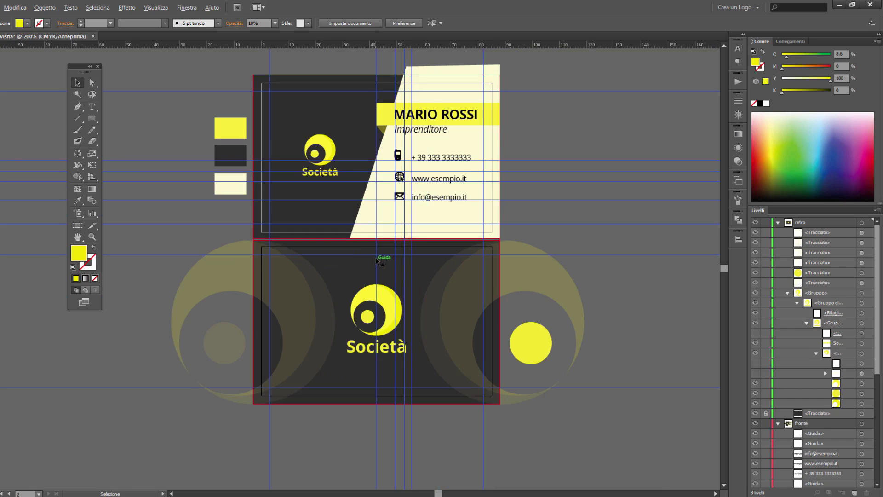
{"action": "left_click", "coordinate": [426, 133]}
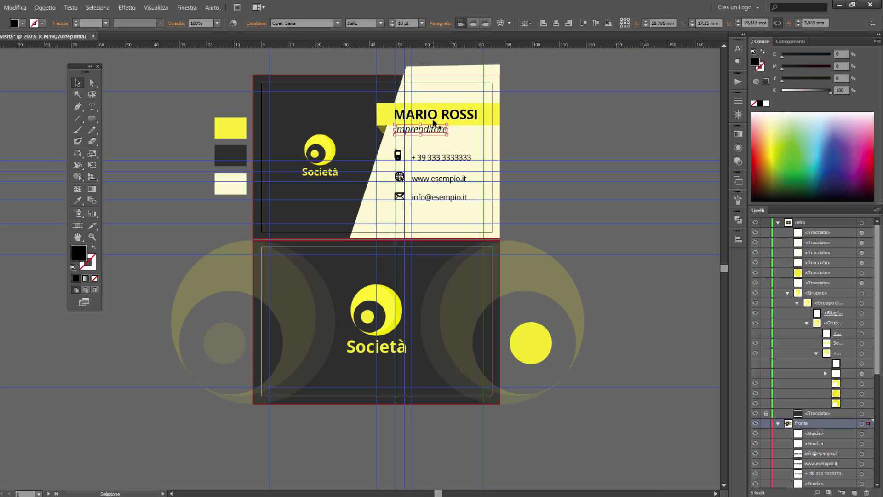
{"action": "left_click", "coordinate": [432, 116], "text": "shift"}
{"action": "left_click", "coordinate": [440, 158], "text": "shift"}
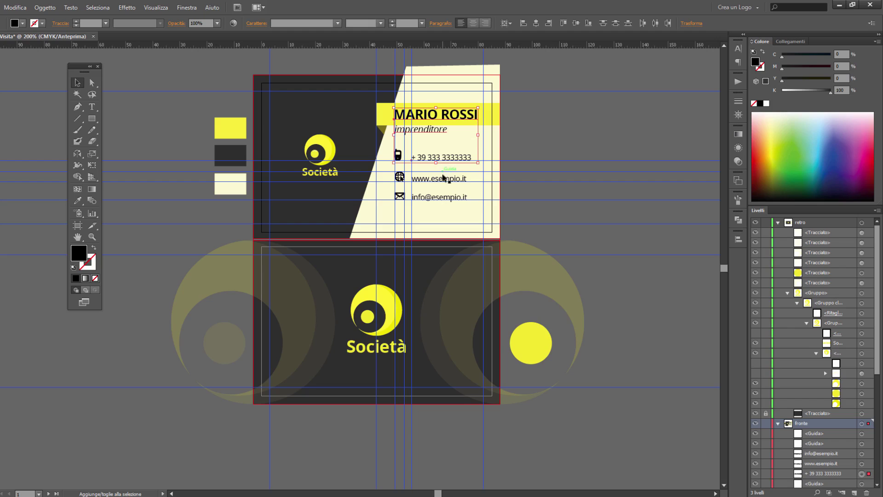
{"action": "left_click", "coordinate": [446, 179], "text": "shift"}
{"action": "left_click", "coordinate": [444, 197], "text": "shift"}
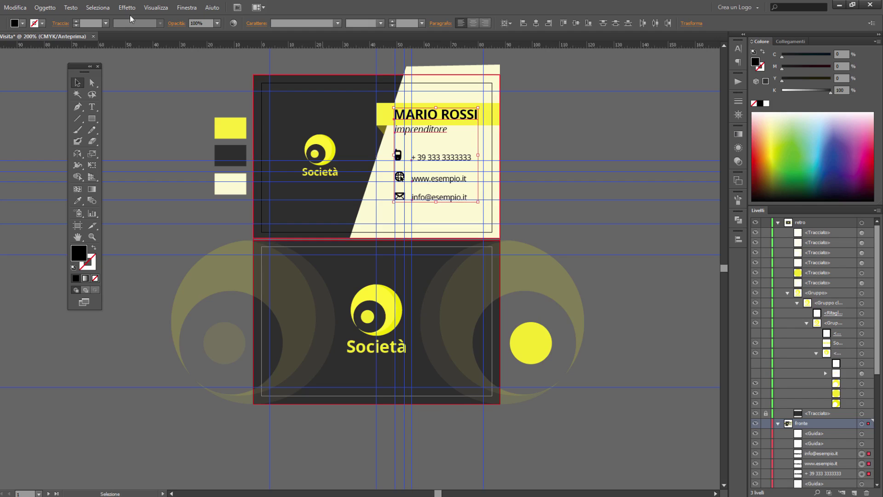
Duplicate the five selected texts in place in the fronte layer using paste in front.
{"action": "left_click", "coordinate": [788, 293]}
{"action": "left_click", "coordinate": [778, 222]}
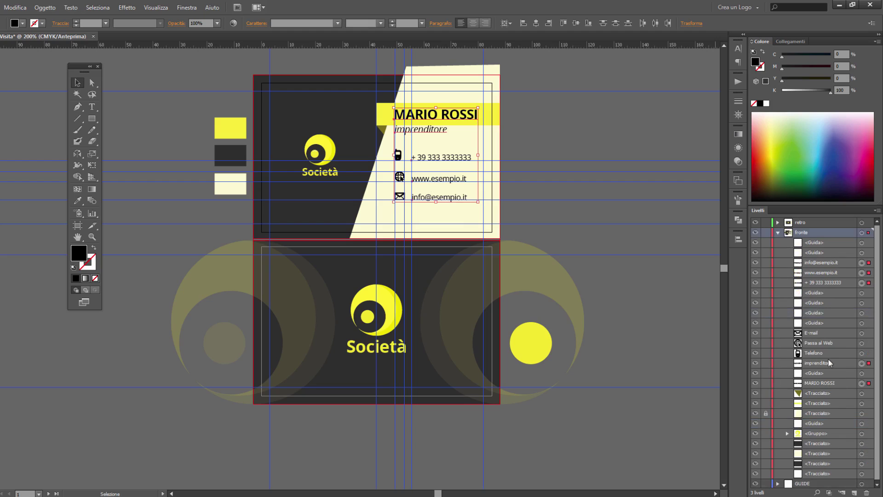
{"action": "left_click", "coordinate": [819, 268]}
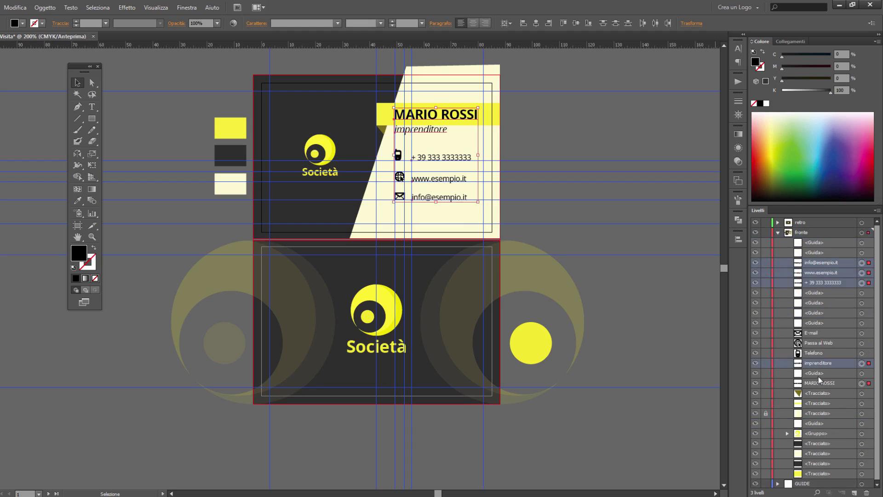
{"action": "key", "text": "ctrl+c"}
{"action": "key", "text": "ctrl+f"}
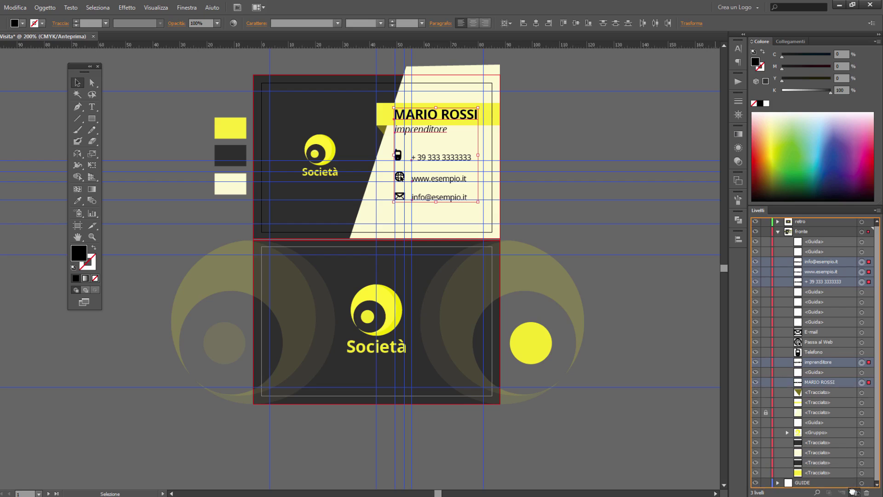
Hide one layer of each text pair (e-mail, website, phone, title, name) as backups.
{"action": "scroll", "coordinate": [859, 337], "scroll_direction": "down", "scroll_amount": 1}
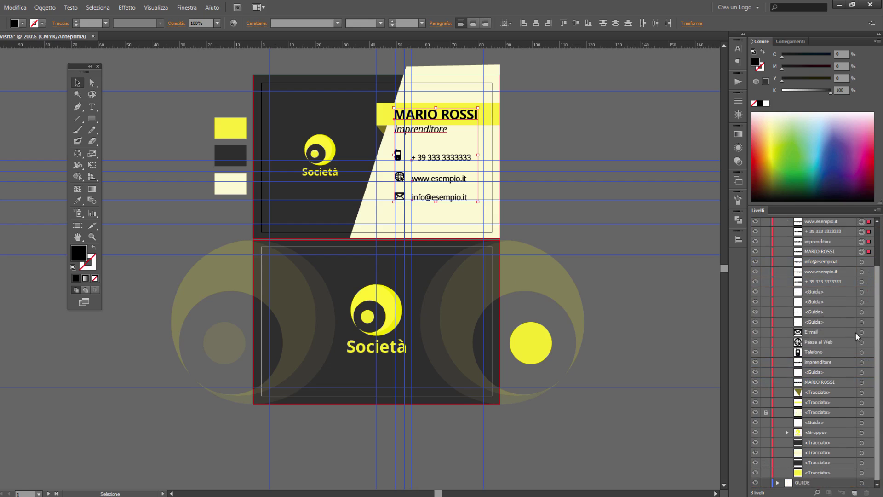
{"action": "scroll", "coordinate": [857, 322], "scroll_direction": "down", "scroll_amount": 1}
{"action": "left_click", "coordinate": [755, 292]}
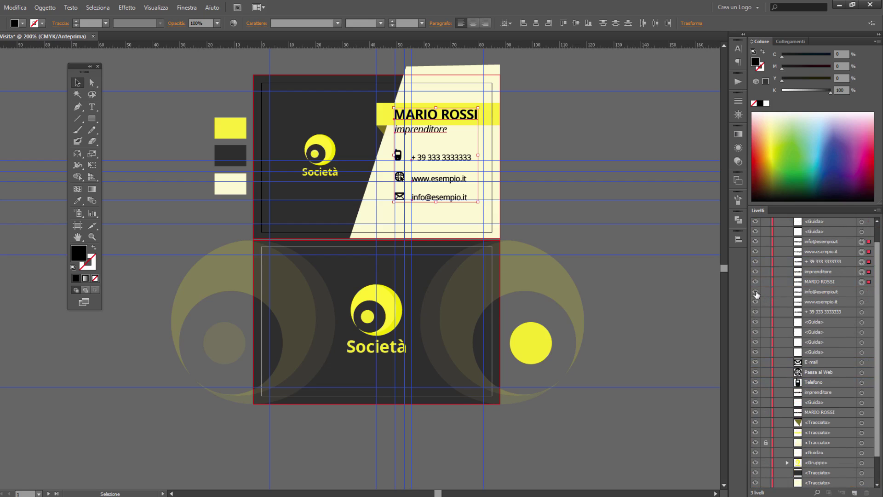
{"action": "left_click_drag", "start_coordinate": [756, 302], "coordinate": [756, 312]}
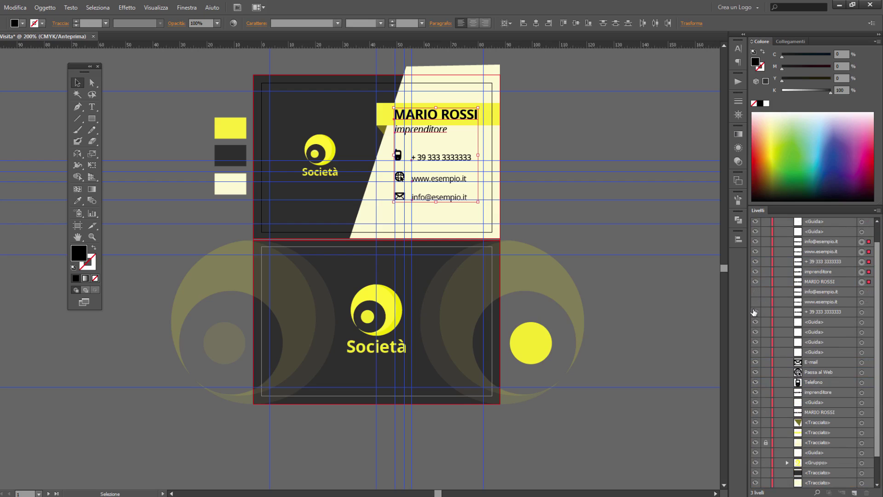
{"action": "left_click", "coordinate": [755, 392]}
{"action": "left_click", "coordinate": [756, 413]}
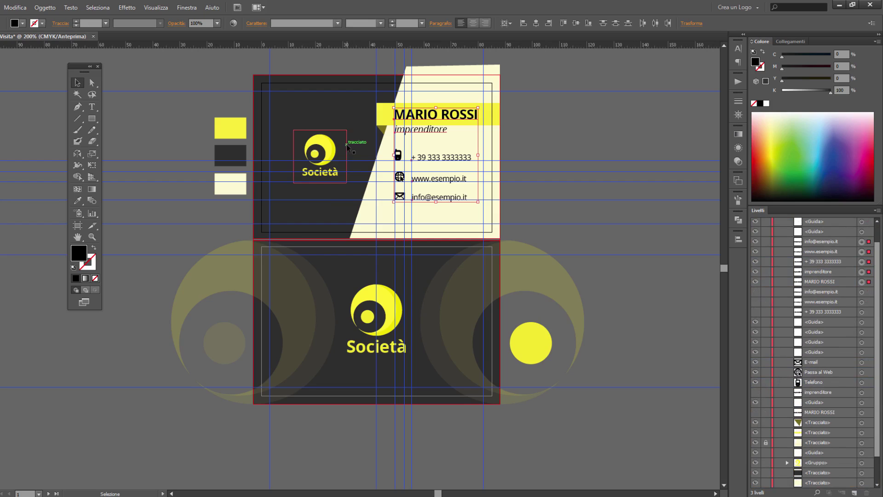
{"action": "left_click", "coordinate": [44, 8]}
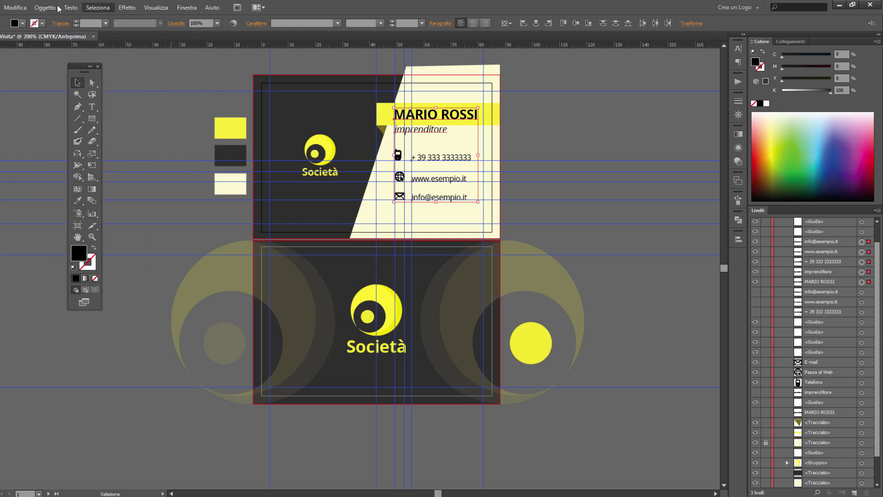
Expand the five selected texts into outlines with Oggetto > Espandi, then deselect to check them.
{"action": "left_click", "coordinate": [45, 8]}
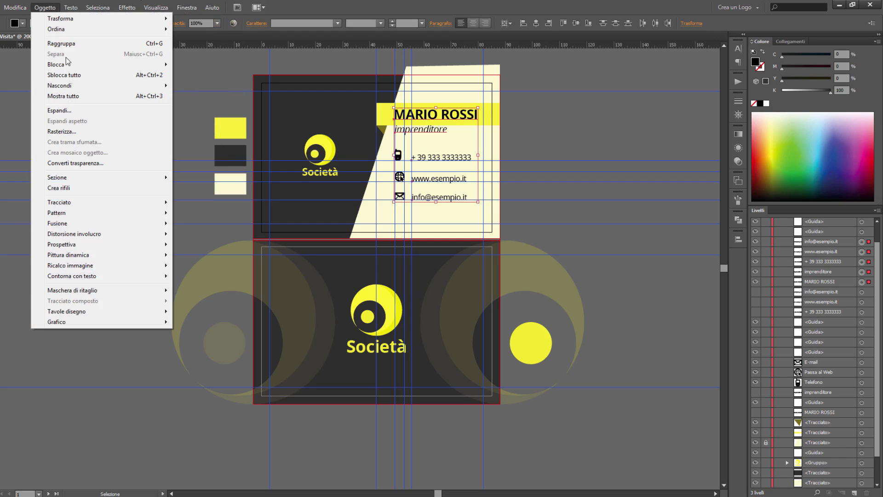
{"action": "left_click", "coordinate": [60, 111]}
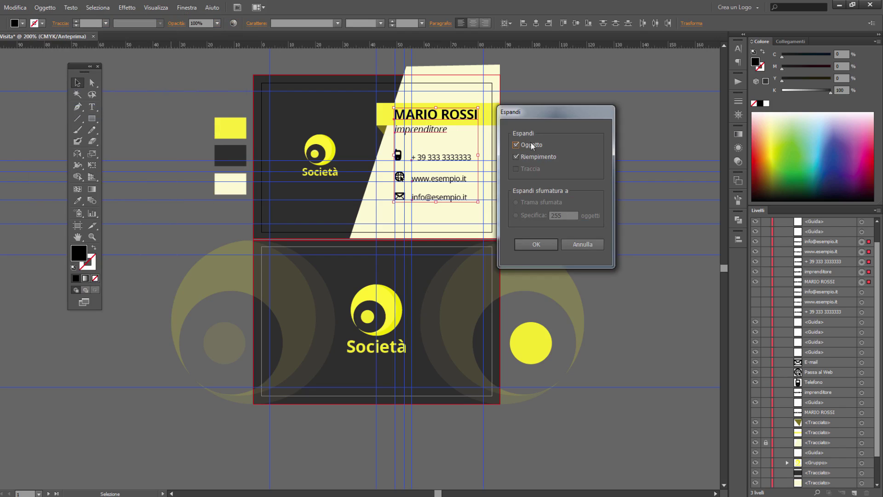
{"action": "left_click", "coordinate": [535, 245]}
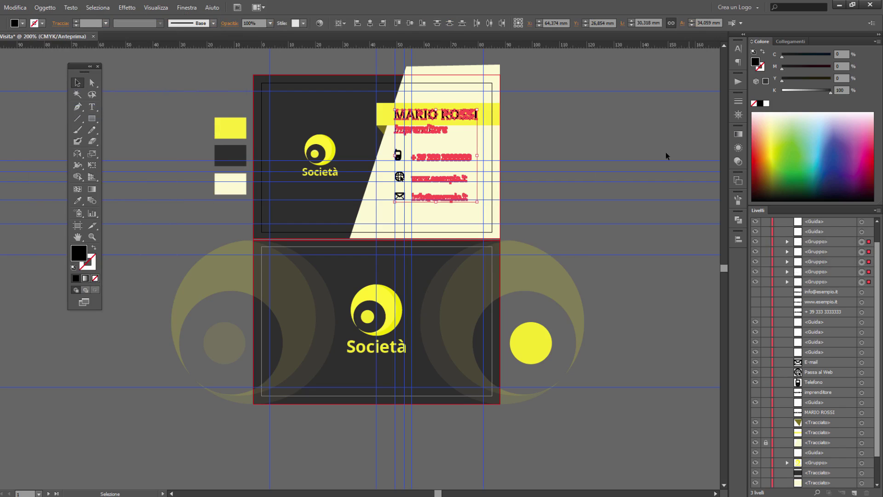
{"action": "left_click", "coordinate": [658, 272]}
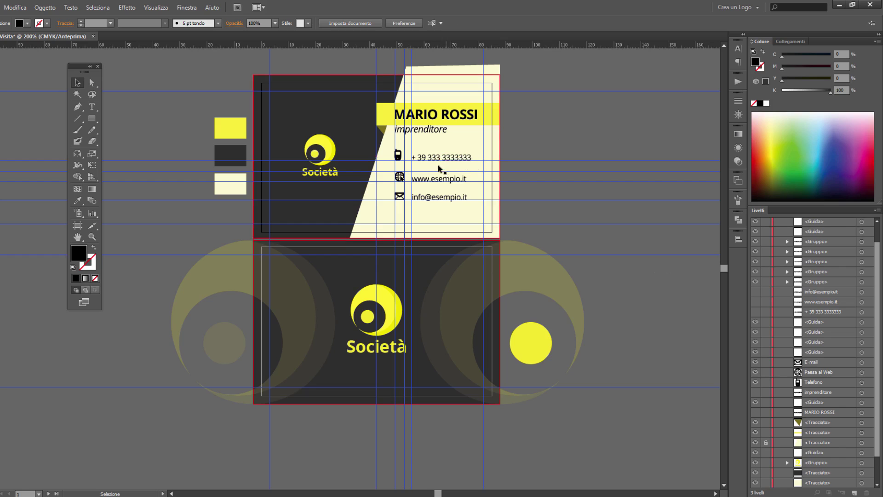
{"action": "scroll", "coordinate": [432, 132], "scroll_direction": "up", "scroll_amount": 2}
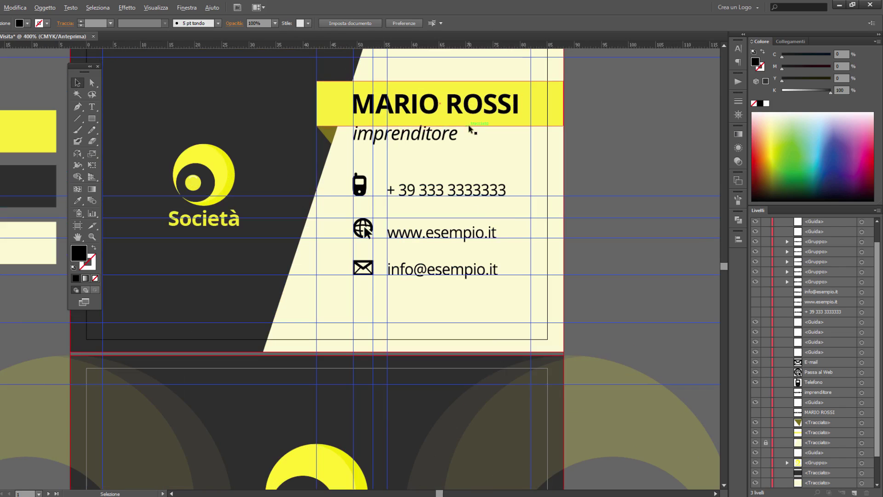
{"action": "scroll", "coordinate": [486, 207], "scroll_direction": "down", "scroll_amount": 1}
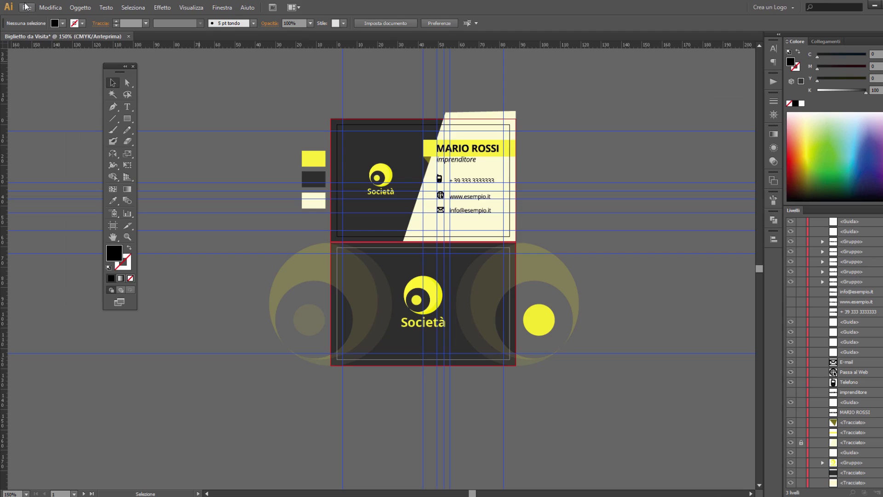
Save the card as a PDF with page thumbnails off and Illustrator editing kept.
{"action": "left_click", "coordinate": [27, 7]}
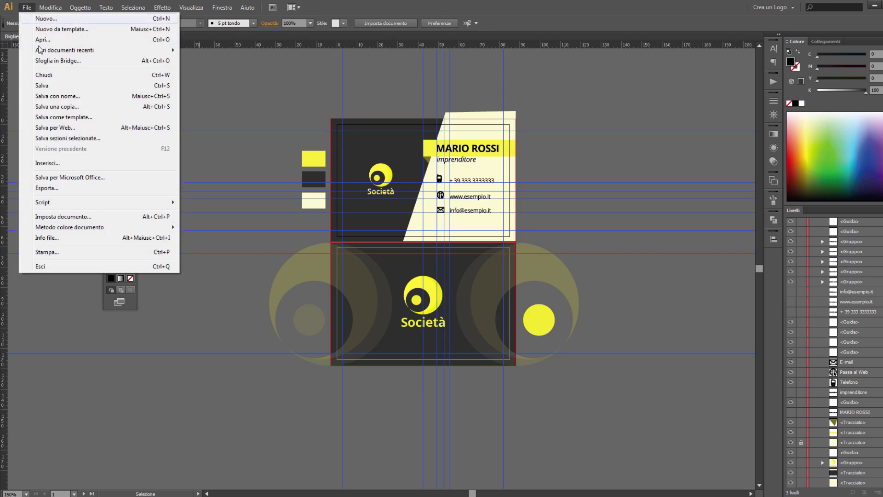
{"action": "left_click", "coordinate": [65, 97]}
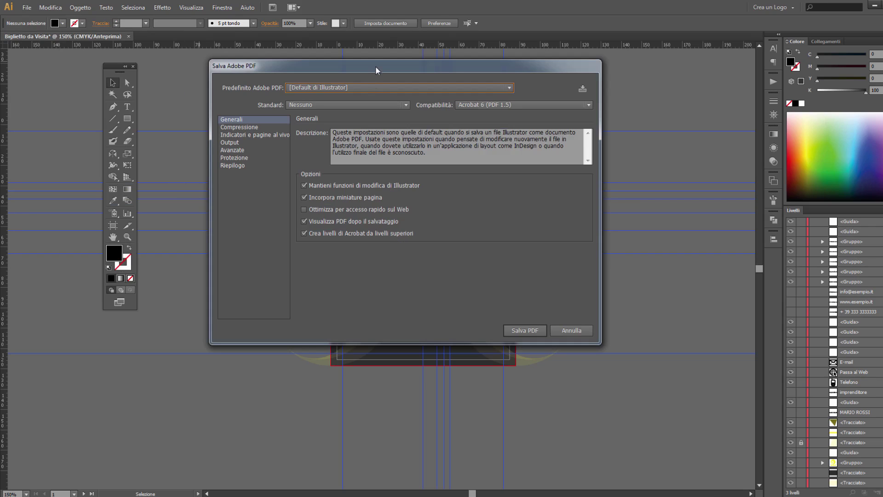
{"action": "left_click_drag", "start_coordinate": [376, 68], "coordinate": [420, 70]}
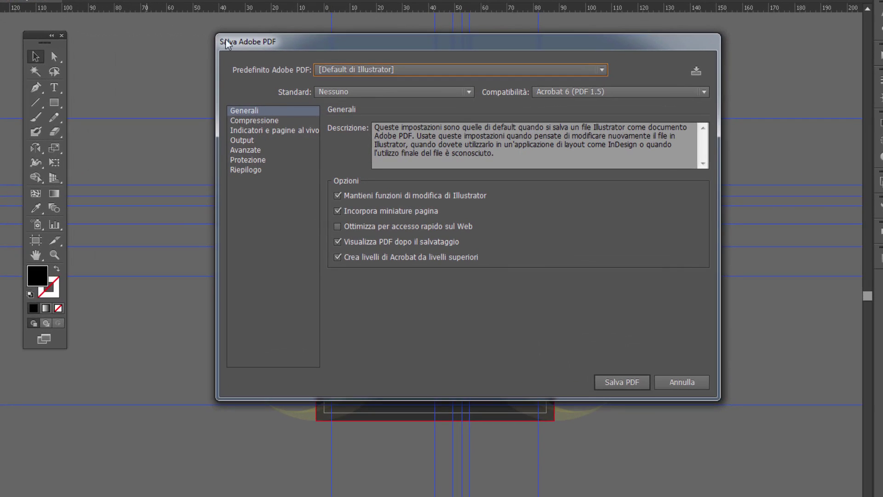
{"action": "left_click", "coordinate": [358, 197]}
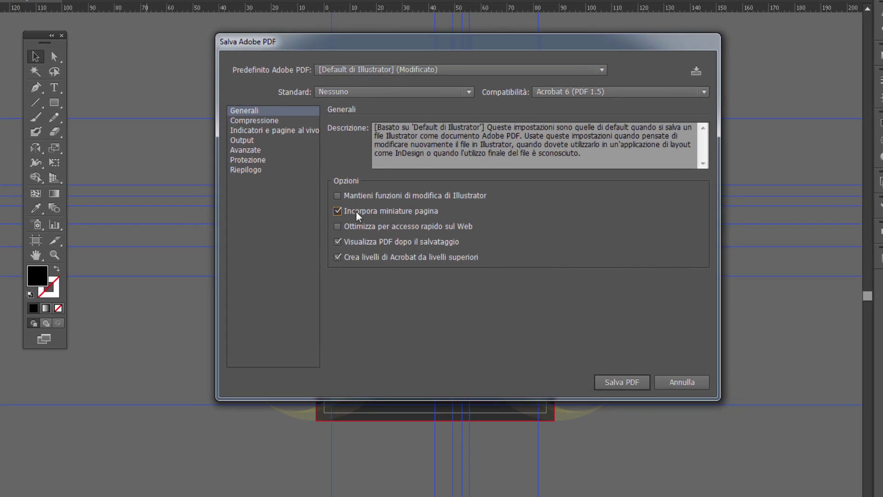
{"action": "left_click", "coordinate": [365, 210]}
{"action": "left_click", "coordinate": [369, 198]}
Turn off text and line-art compression and save 'Biglietto da visita Tutorial.pdf', opening it.
{"action": "left_click", "coordinate": [261, 121]}
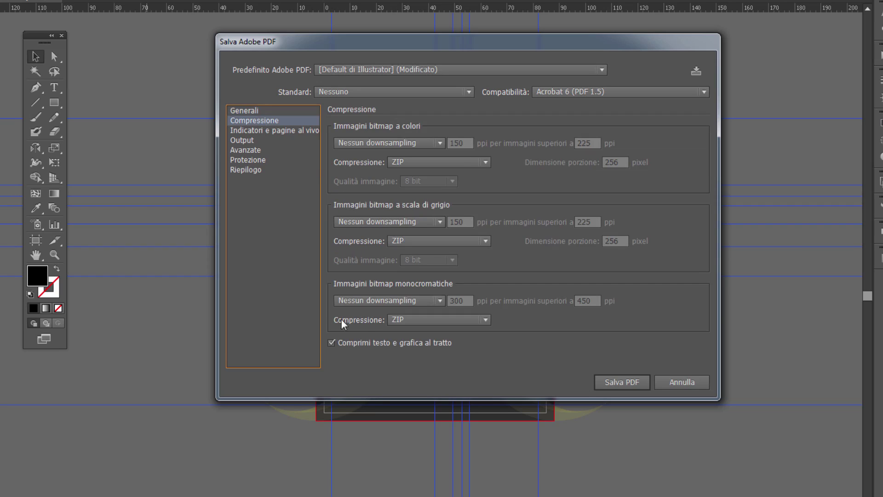
{"action": "left_click", "coordinate": [365, 343]}
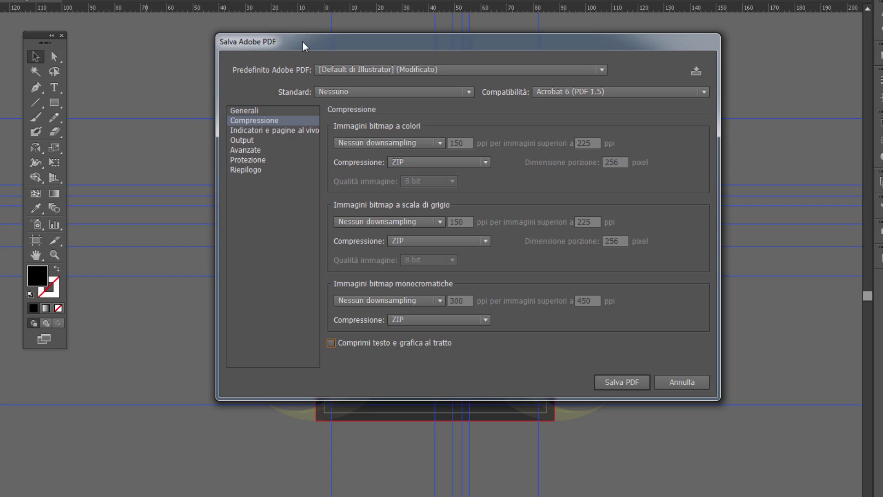
{"action": "mouse_move", "coordinate": [304, 44]}
{"action": "left_mouse_down"}
{"action": "mouse_move", "coordinate": [563, 51]}
{"action": "mouse_move", "coordinate": [455, 57]}
{"action": "left_mouse_up"}
{"action": "left_click", "coordinate": [421, 137]}
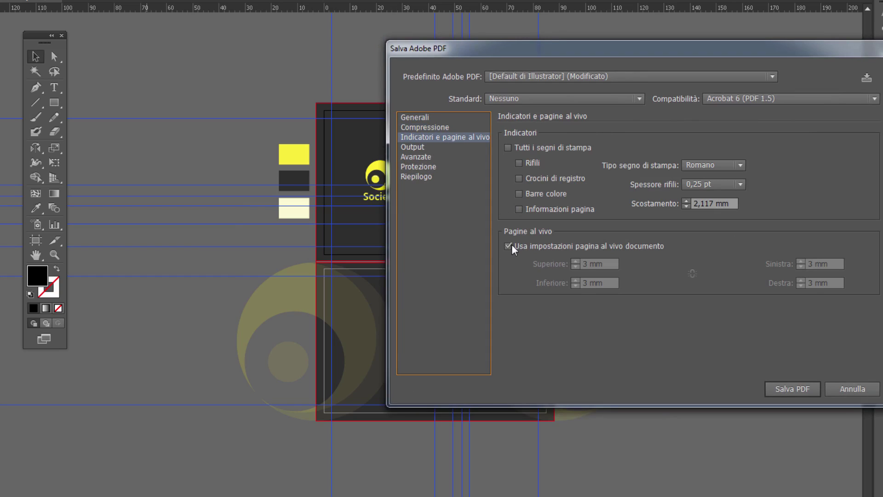
{"action": "left_click", "coordinate": [792, 390]}
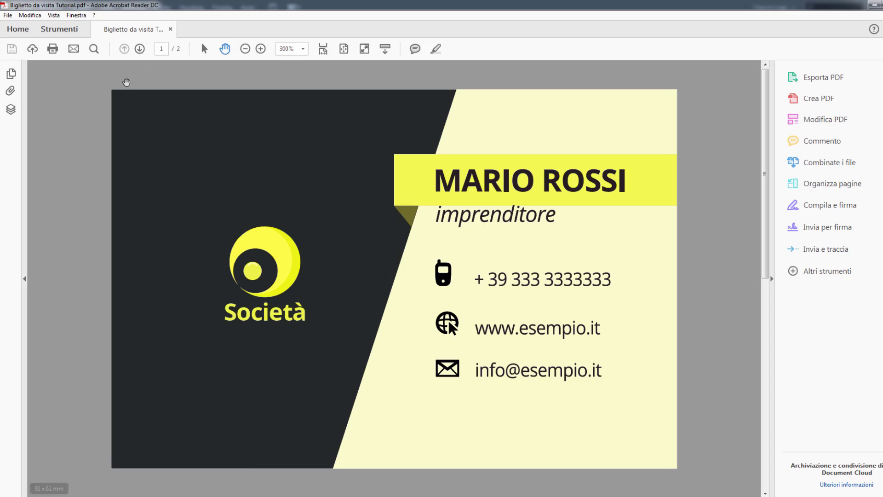
Flip between the card's front and back pages, end on page 2, and collapse the Tools pane.
{"action": "left_click", "coordinate": [140, 49]}
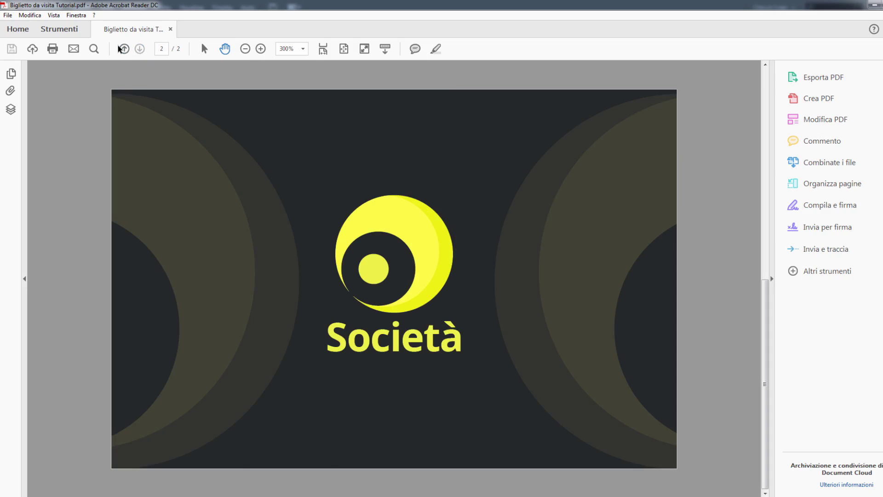
{"action": "left_click", "coordinate": [125, 49]}
{"action": "left_click", "coordinate": [141, 50]}
{"action": "left_click", "coordinate": [772, 279]}
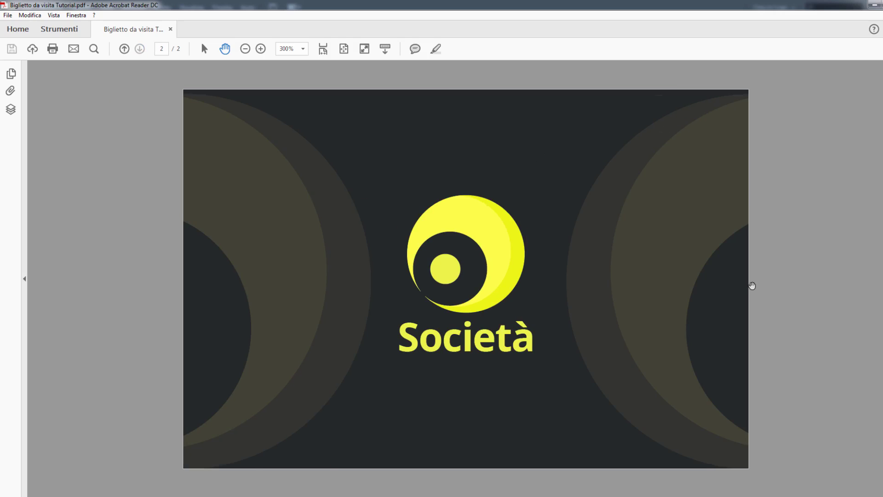